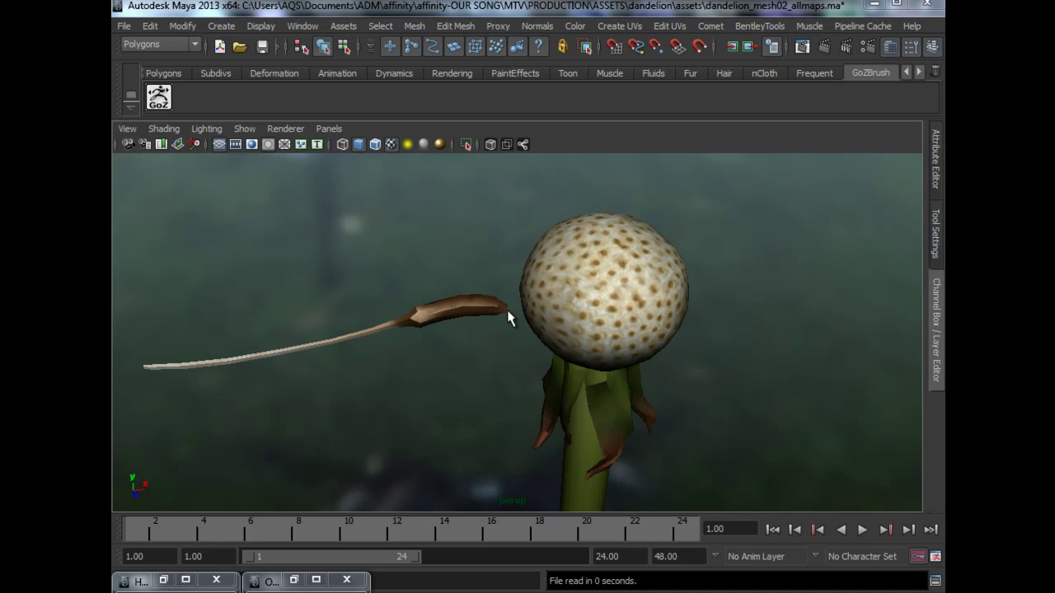
- Examine the textured dandelion seed, flower head and stem from several angles
alt+middle_drag(503, 308, 537, 306)
alt+drag(532, 300, 517, 322)
alt+middle_drag(517, 323, 509, 375)
alt+right_drag(509, 375, 537, 382)
alt+middle_drag(537, 381, 568, 364)
alt+right_drag(568, 364, 547, 365)
alt+middle_drag(549, 372, 550, 363)
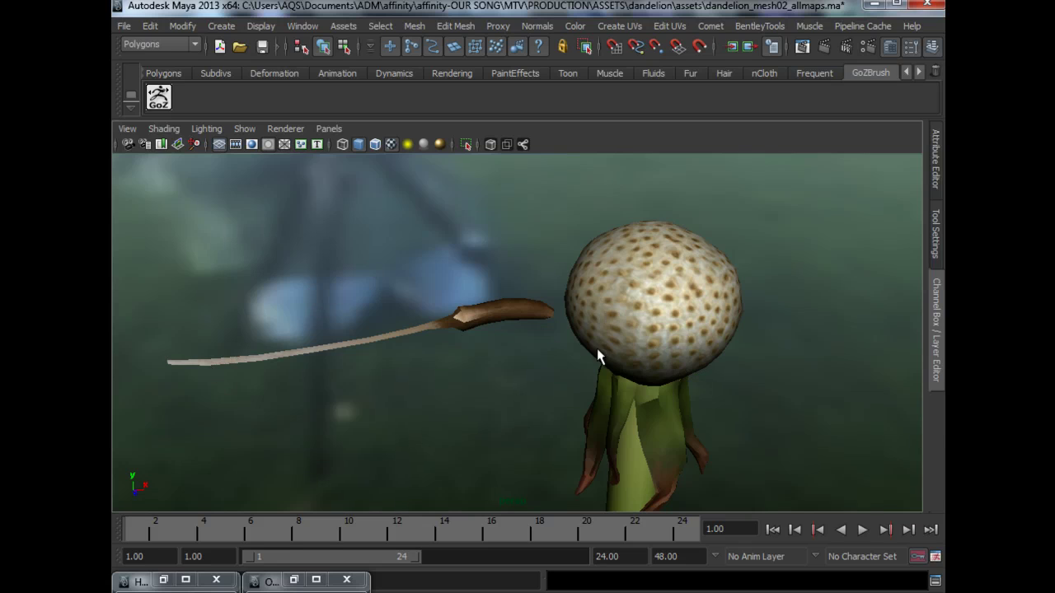
alt+drag(604, 356, 553, 333)
alt+drag(775, 356, 750, 357)
alt+middle_drag(694, 314, 690, 310)
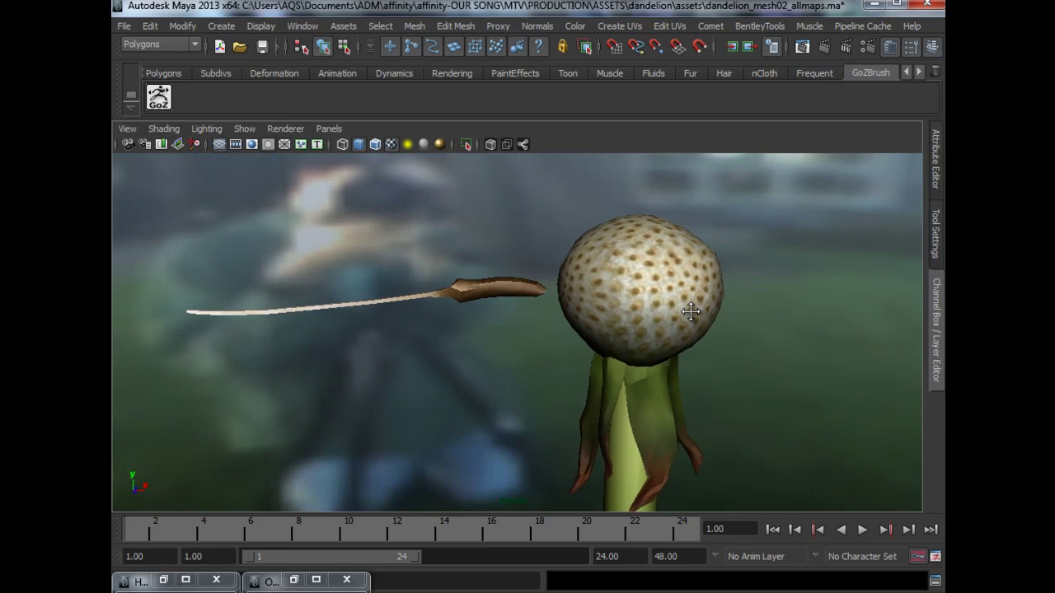
alt+drag(434, 358, 659, 287)
- Select the separate dandelion meshes one after another, finishing on the seed
click(659, 287)
click(645, 389)
click(657, 332)
click(651, 297)
click(520, 307)
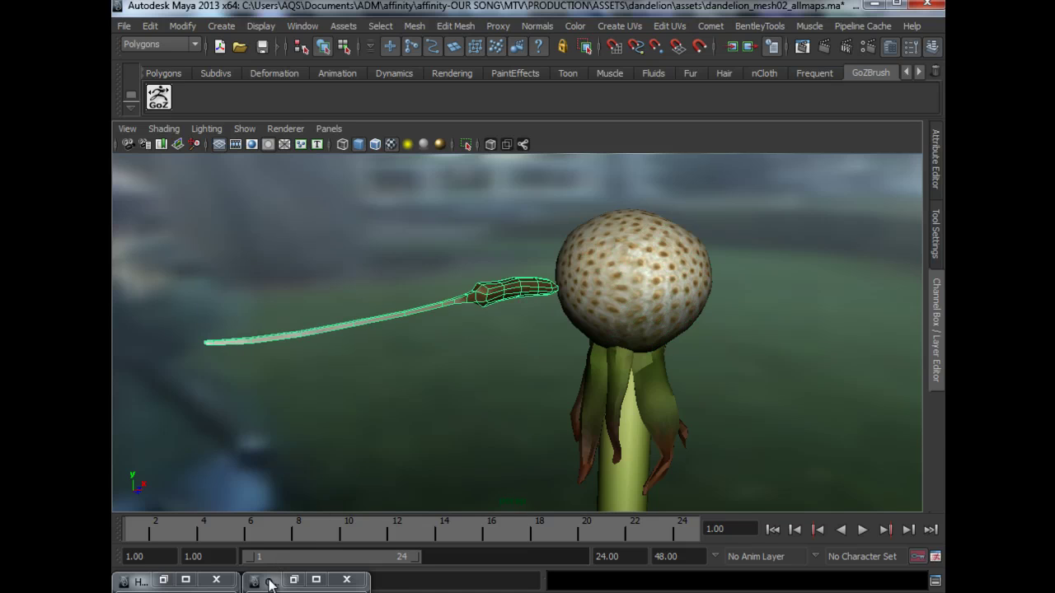
- Open the Hypershade and graph the shading network of the Leaves material in the work area
double_click(142, 581)
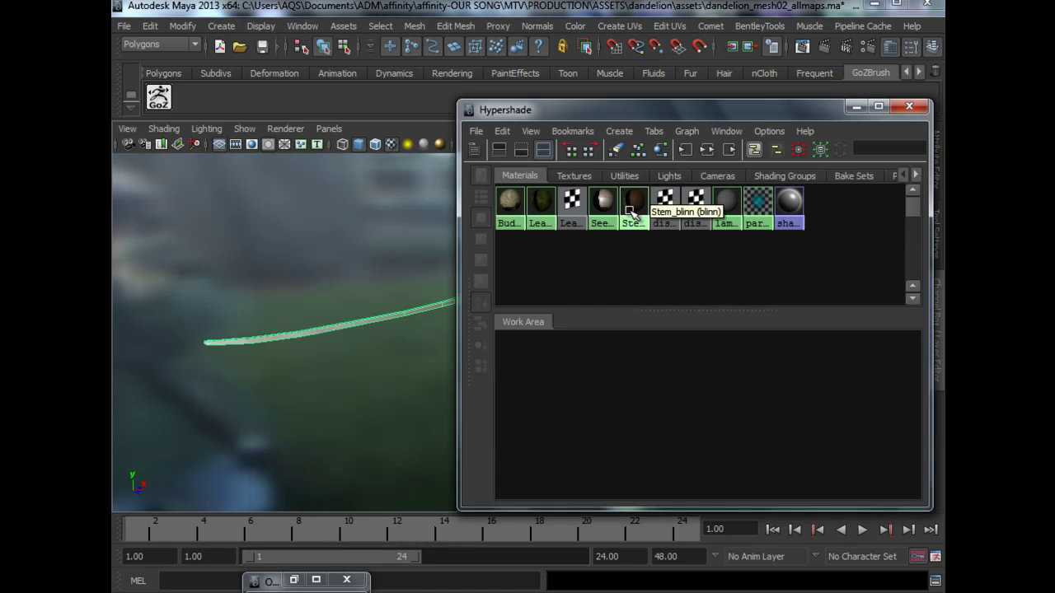
right_drag(632, 207, 607, 235)
drag(619, 114, 601, 114)
right_drag(526, 210, 528, 235)
drag(559, 114, 600, 108)
alt+middle_drag(429, 344, 221, 350)
alt+middle_drag(343, 360, 288, 350)
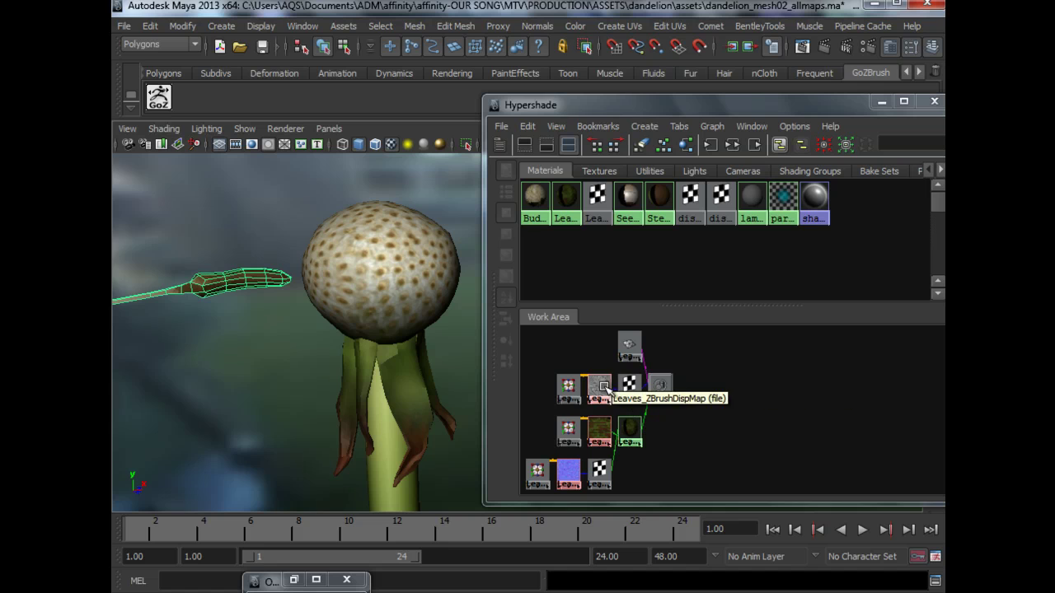
- Select the Leaves_ZBrushDispMap file node in the graph and show its attributes beside the Hypershade
drag(675, 110, 352, 101)
alt+right_drag(275, 379, 425, 448)
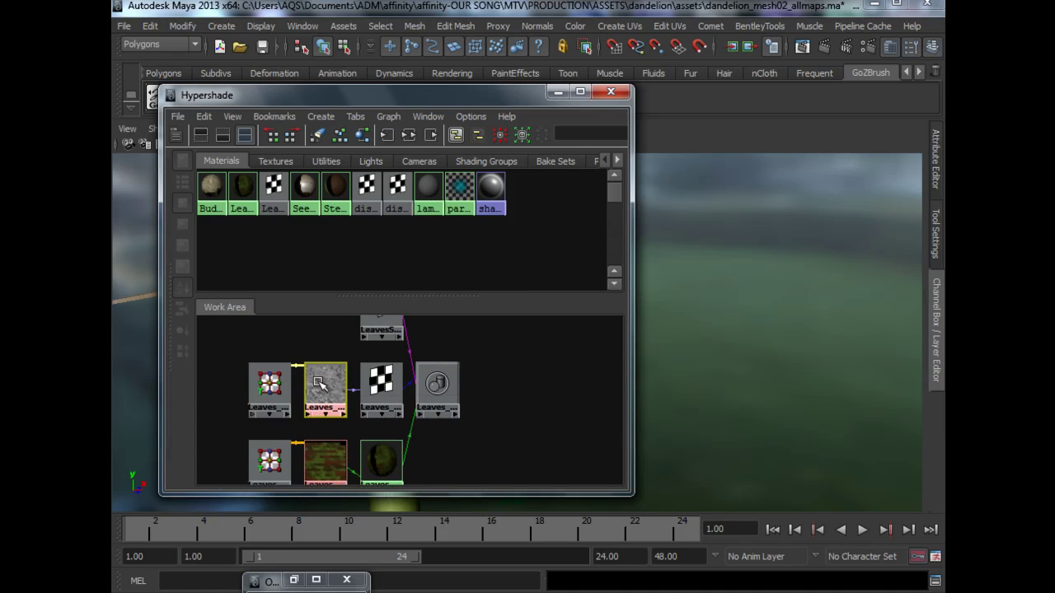
alt+middle_drag(367, 417, 368, 406)
alt+right_drag(369, 406, 428, 416)
drag(310, 379, 309, 383)
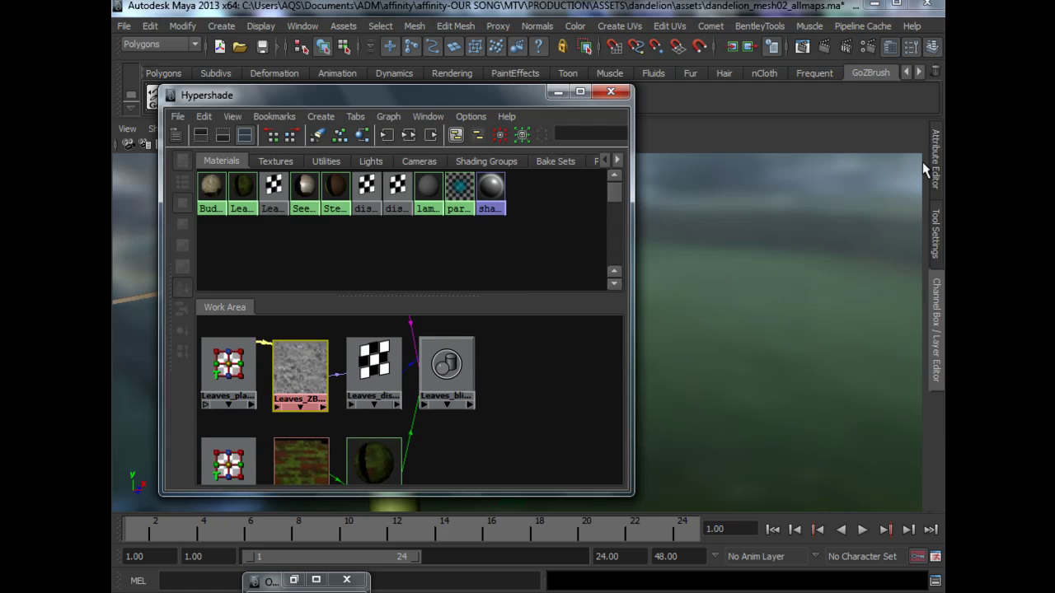
click(941, 300)
click(936, 161)
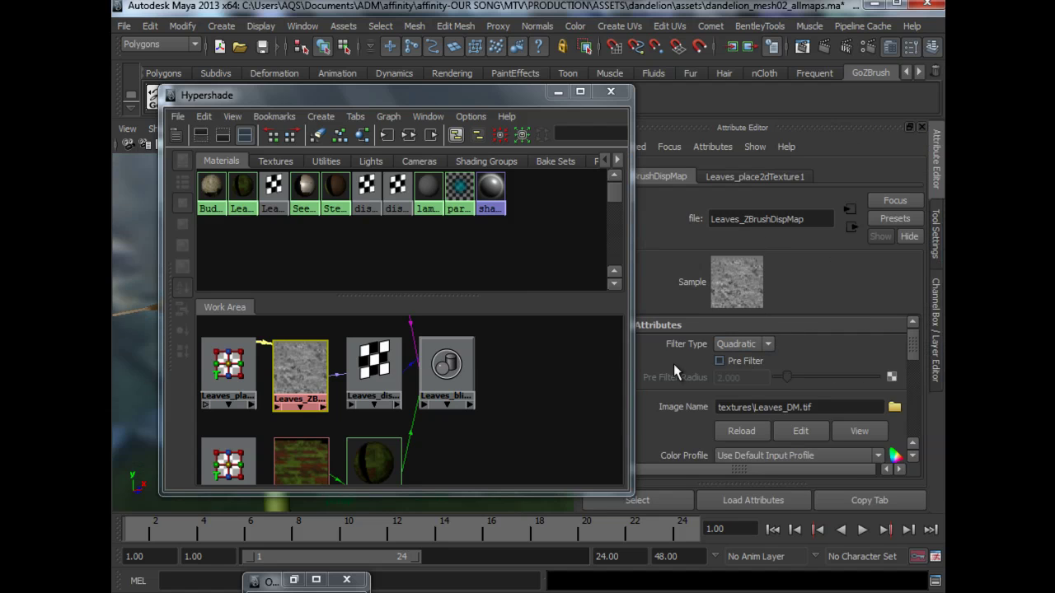
drag(296, 381, 295, 377)
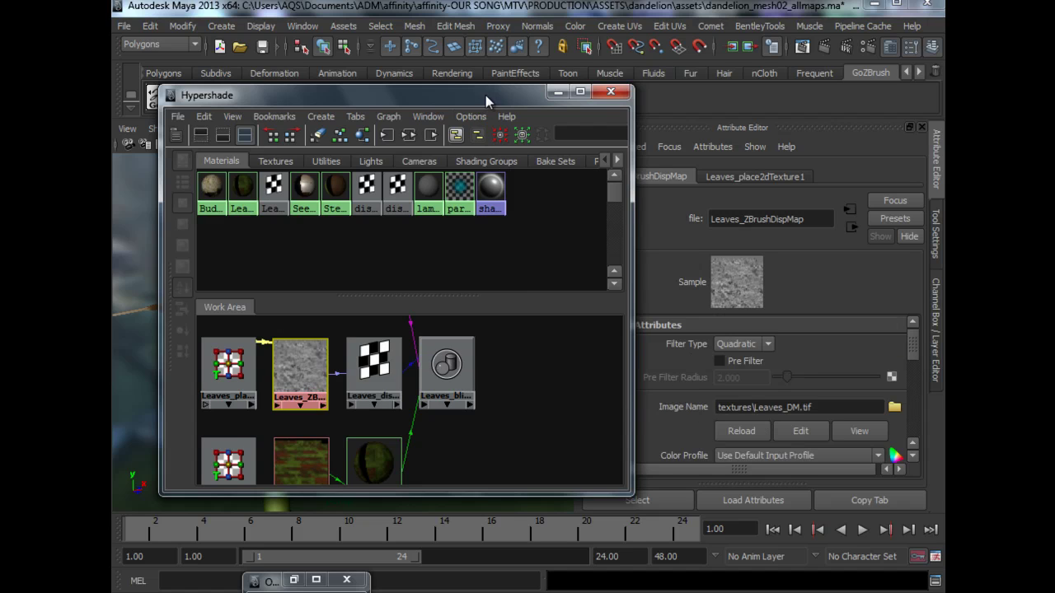
drag(486, 93, 446, 91)
- Examine the Alpha Gain and Alpha Offset in the color balance of the Leaves displacement map
scroll(707, 374, down, 10)
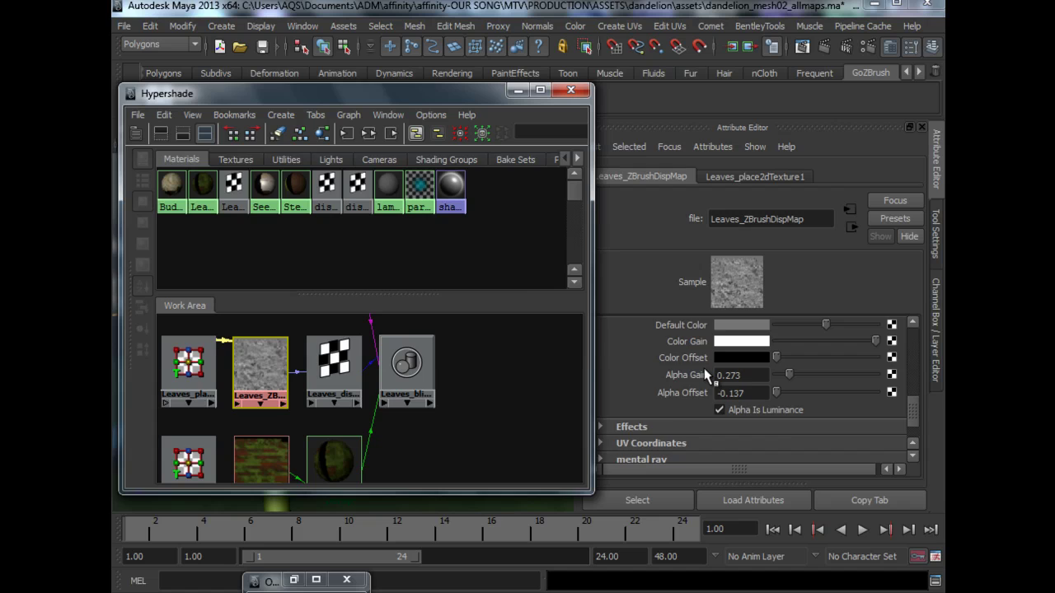
scroll(706, 374, up, 2)
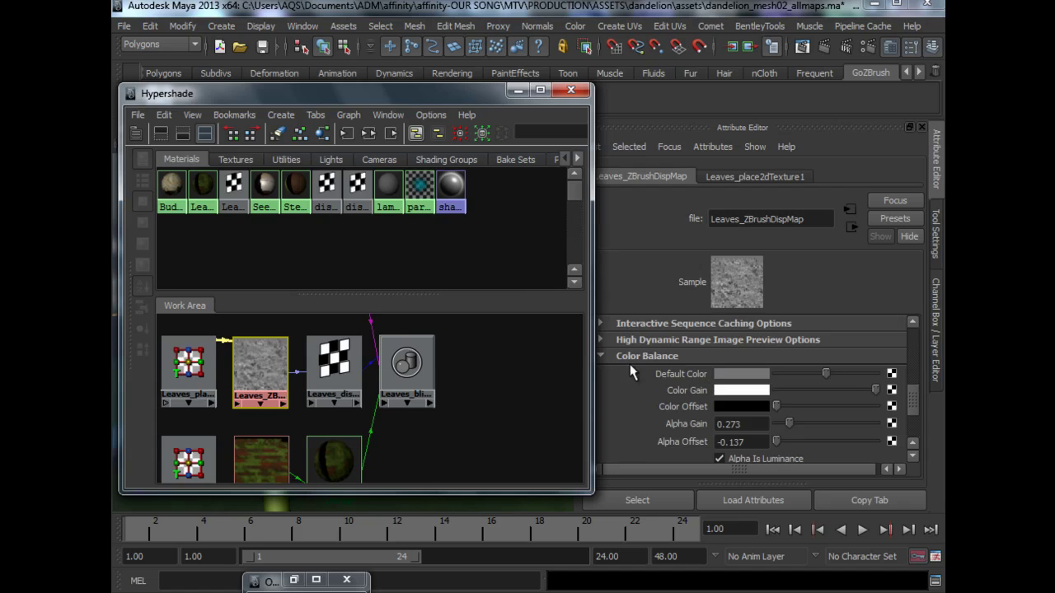
click(744, 424)
click(755, 441)
scroll(750, 414, down, 4)
scroll(750, 415, up, 2)
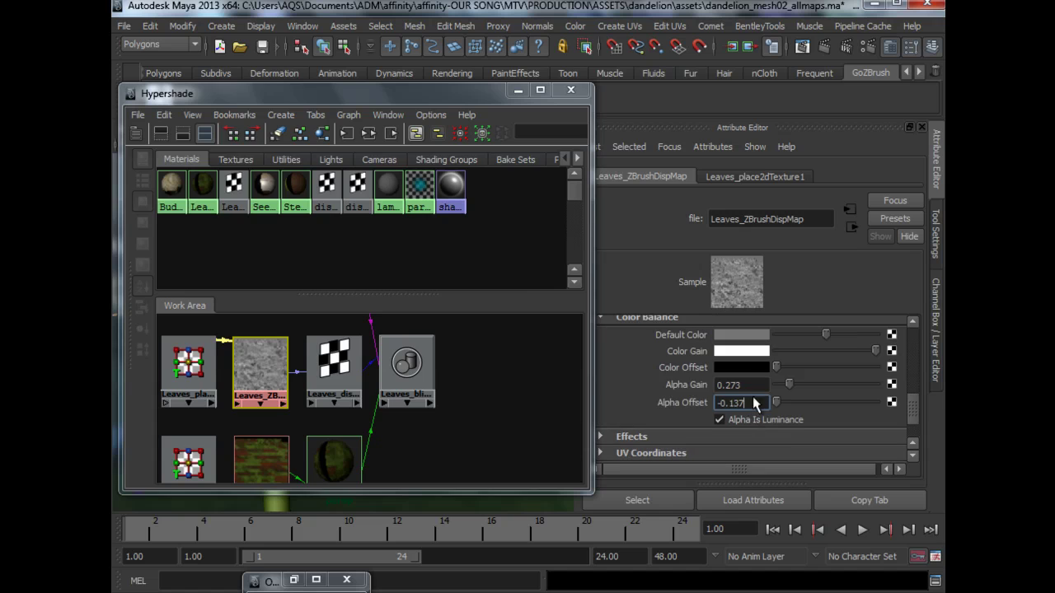
drag(754, 385, 690, 386)
key(Tab)
drag(755, 385, 719, 385)
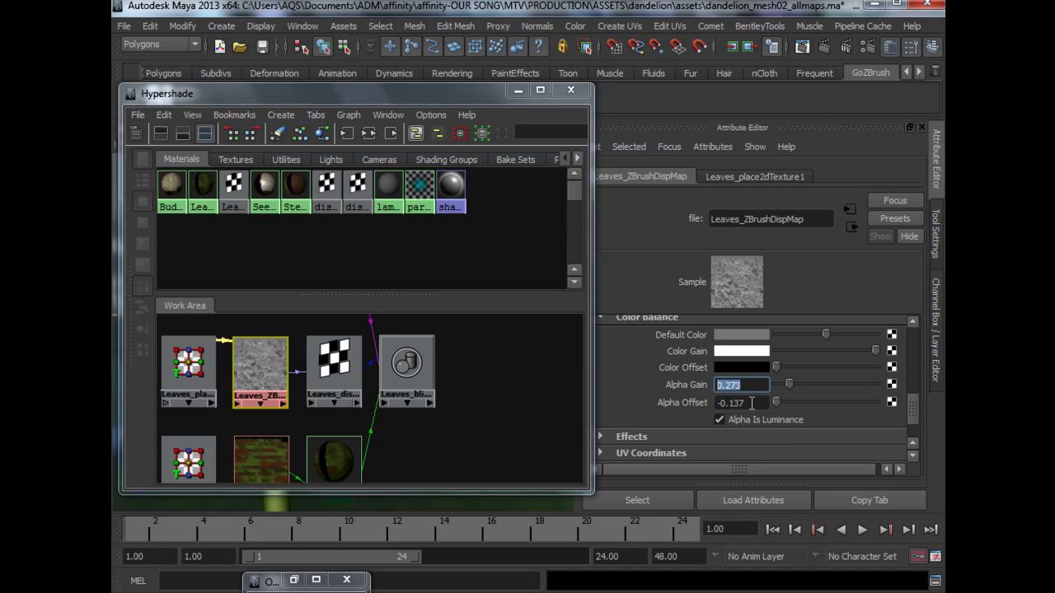
drag(749, 385, 712, 394)
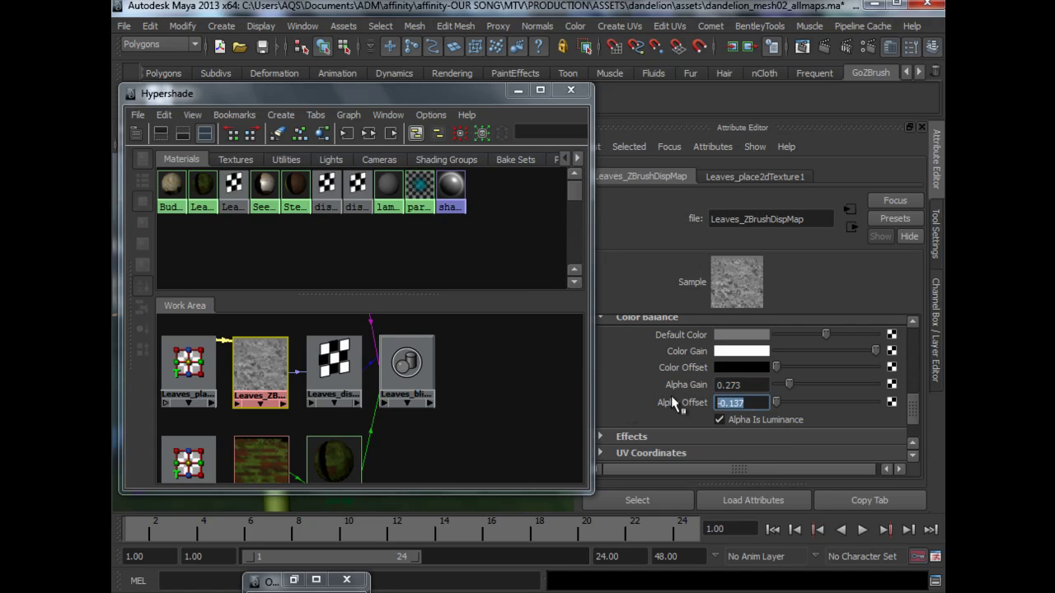
click(750, 388)
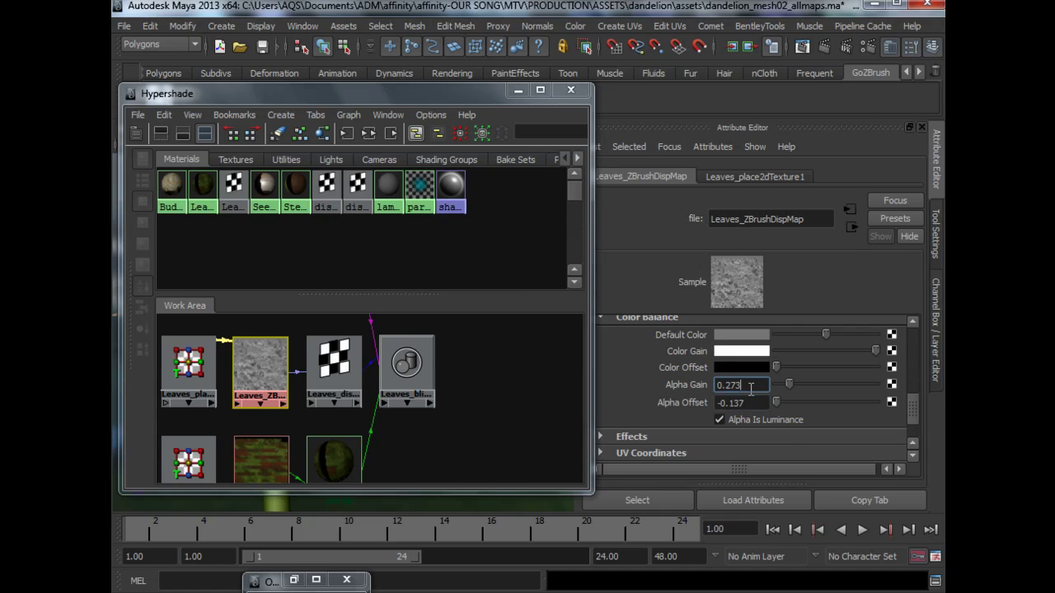
scroll(466, 379, down, 2)
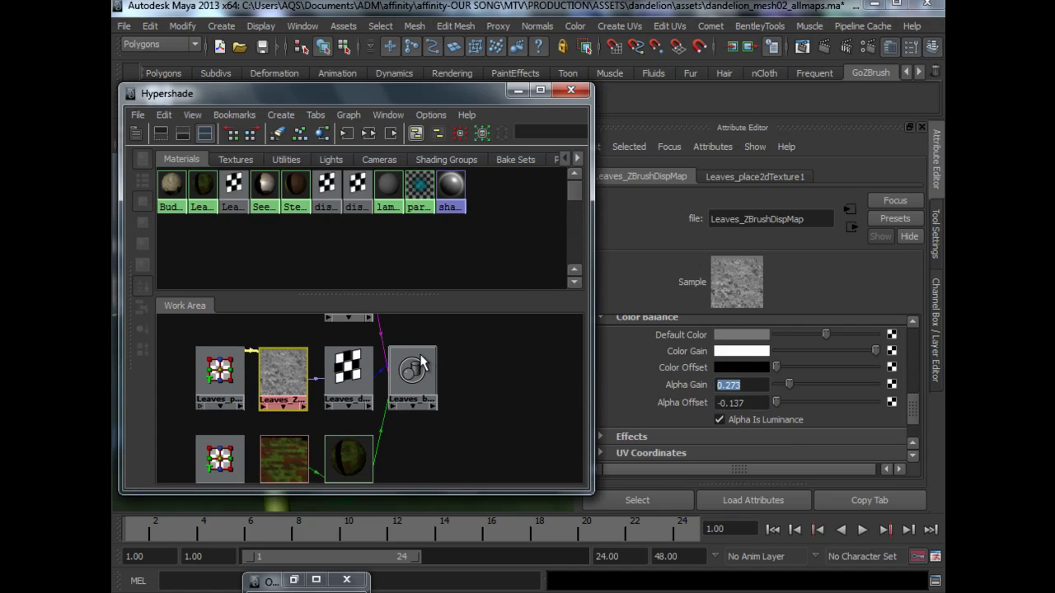
scroll(433, 379, down, 1)
click(747, 385)
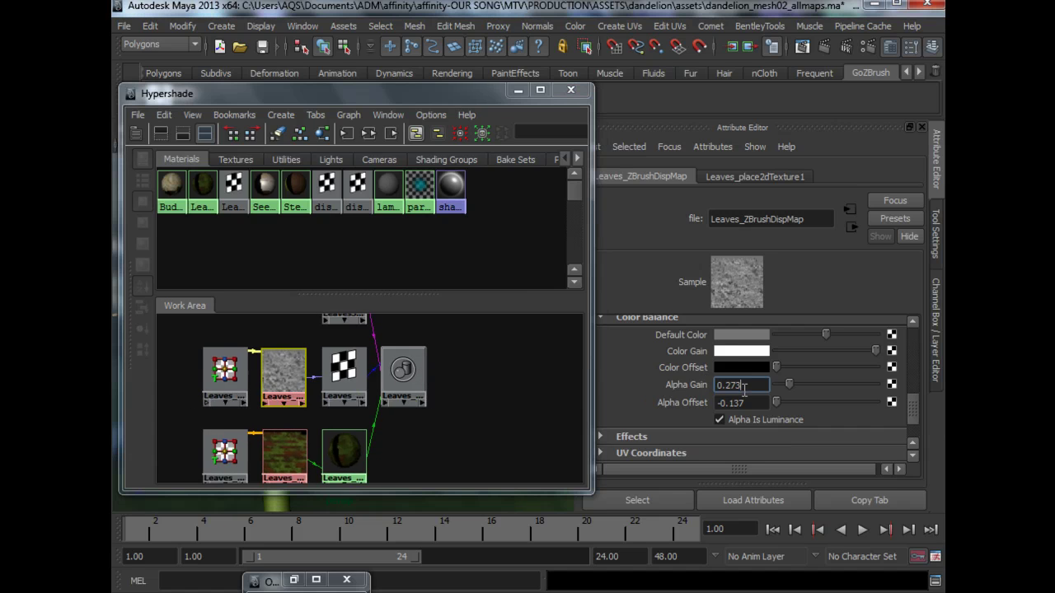
click(743, 402)
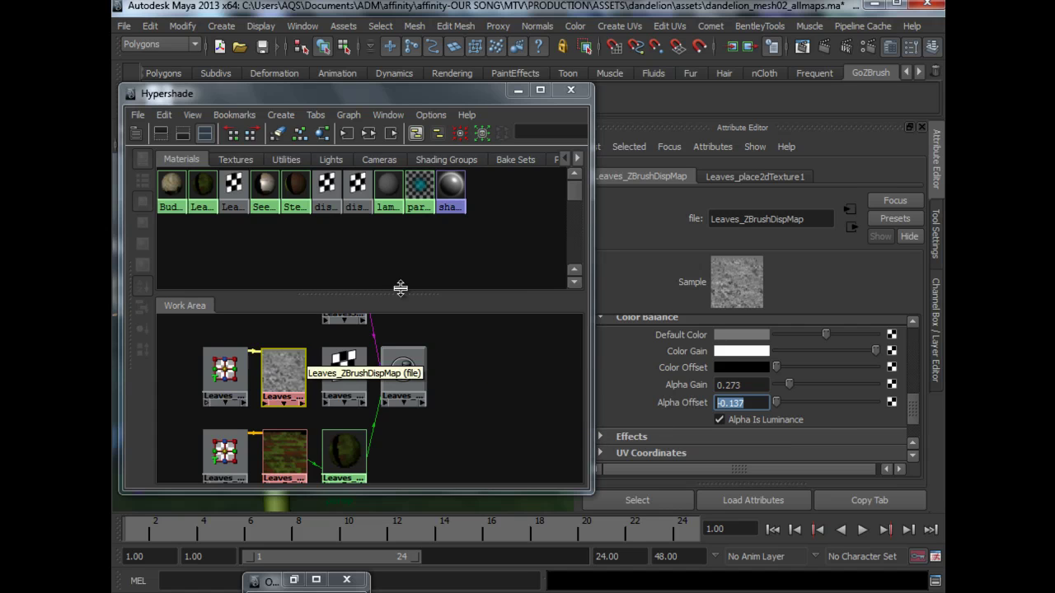
- Examine the Leaves_blinn material and how its texture, normal and displacement nodes feed the shading group
alt+middle_drag(456, 385, 466, 391)
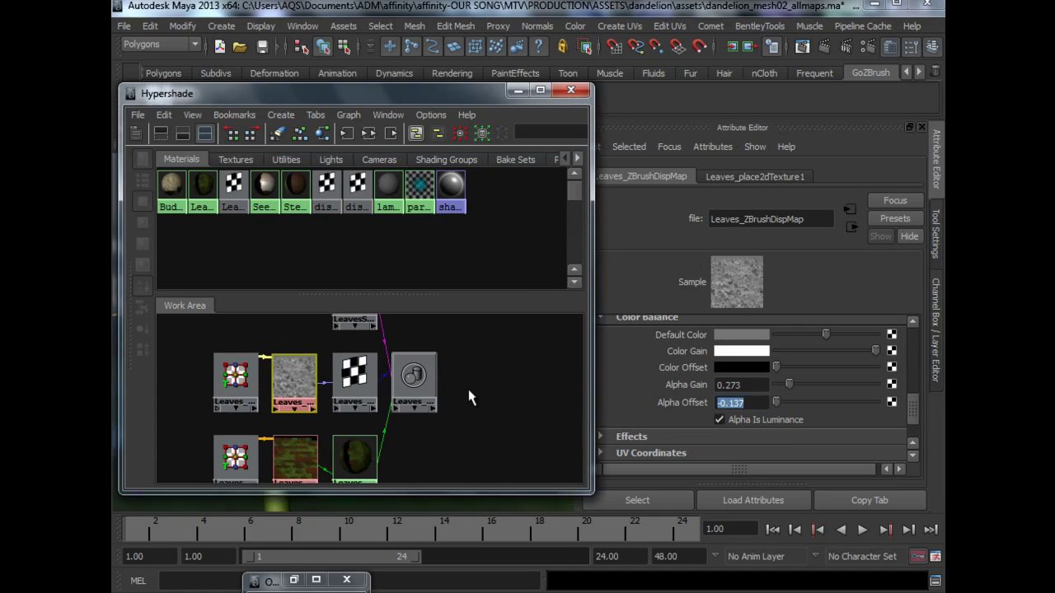
scroll(467, 390, down, 1)
alt+middle_drag(426, 433, 443, 373)
click(351, 400)
alt+middle_drag(420, 409, 424, 415)
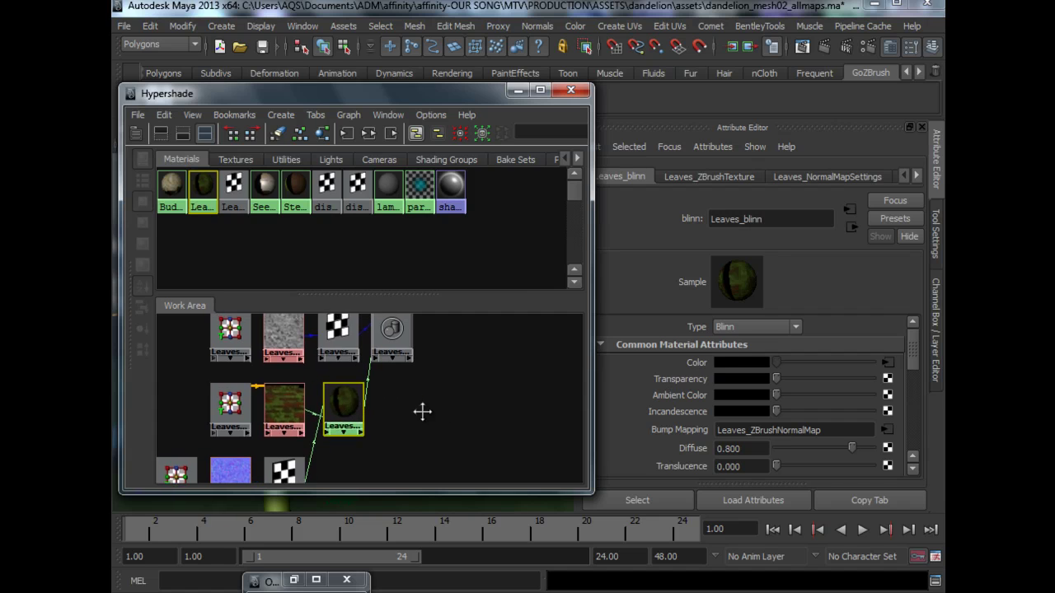
alt+right_drag(423, 416, 409, 415)
alt+middle_drag(410, 414, 404, 423)
alt+right_drag(404, 424, 356, 407)
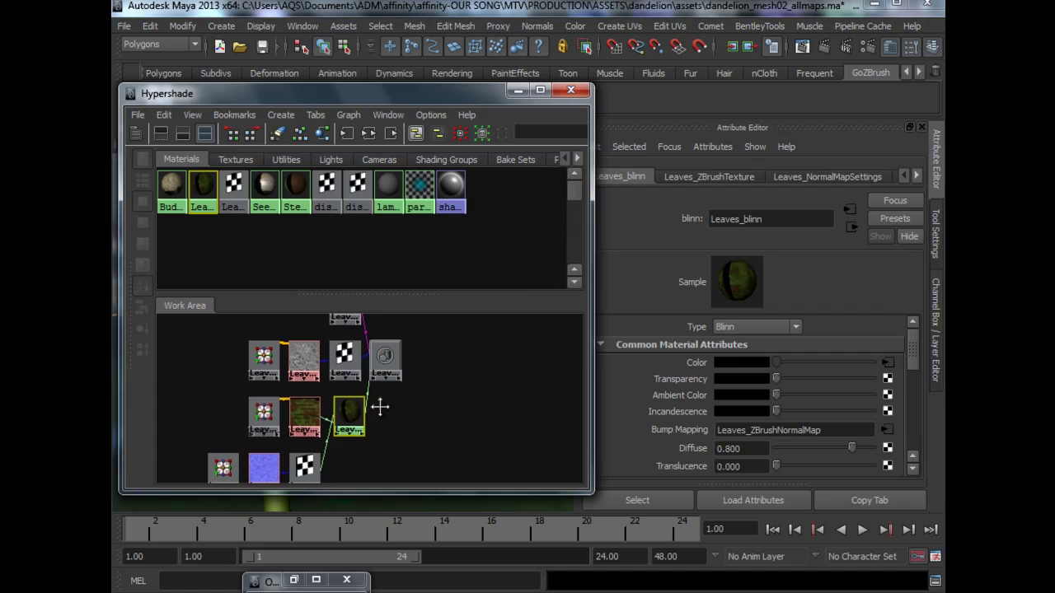
scroll(448, 429, up, 3)
drag(345, 412, 341, 413)
alt+middle_drag(394, 409, 396, 414)
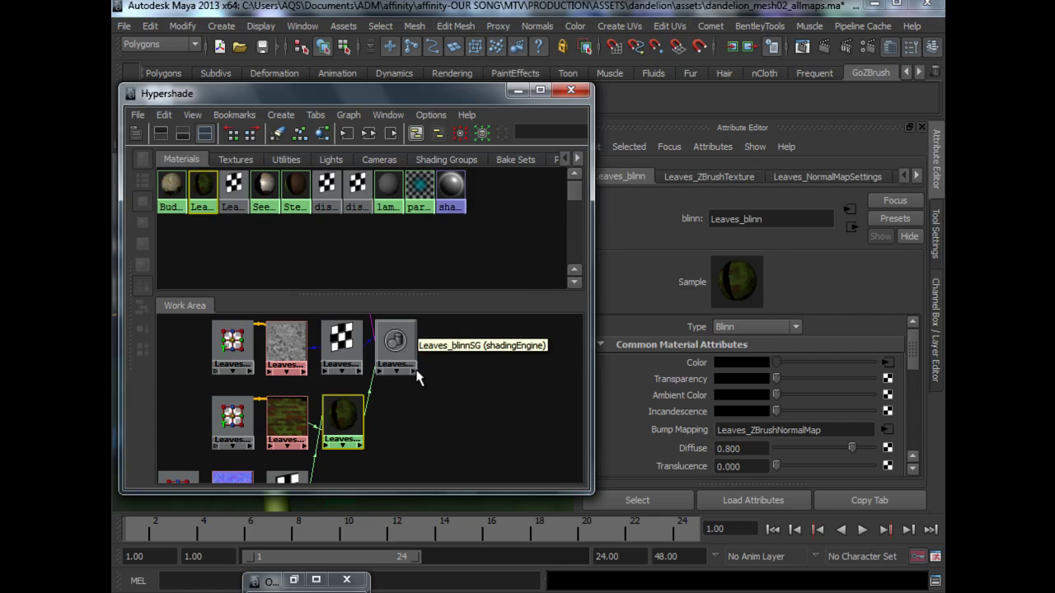
scroll(428, 395, down, 2)
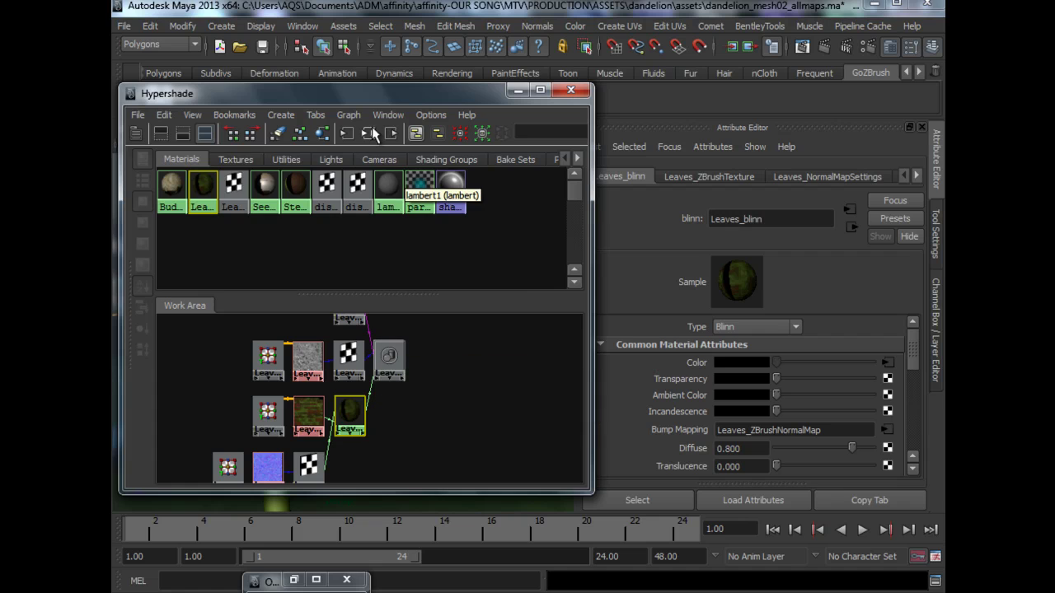
- Create a mental ray Mia_material_x_passes material and place its node beside the Leaves network
drag(391, 94, 417, 91)
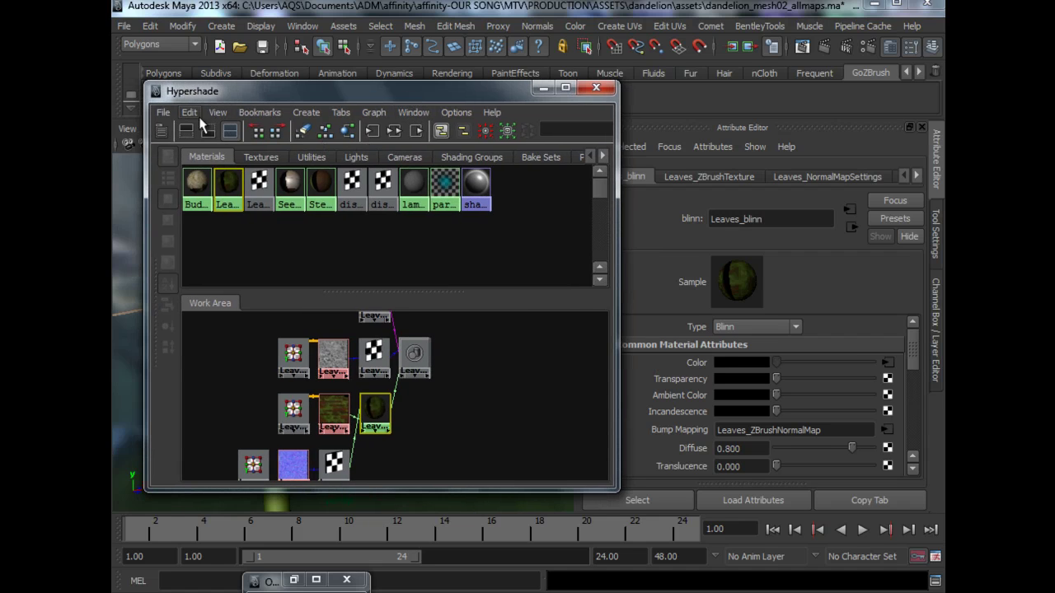
drag(296, 89, 288, 93)
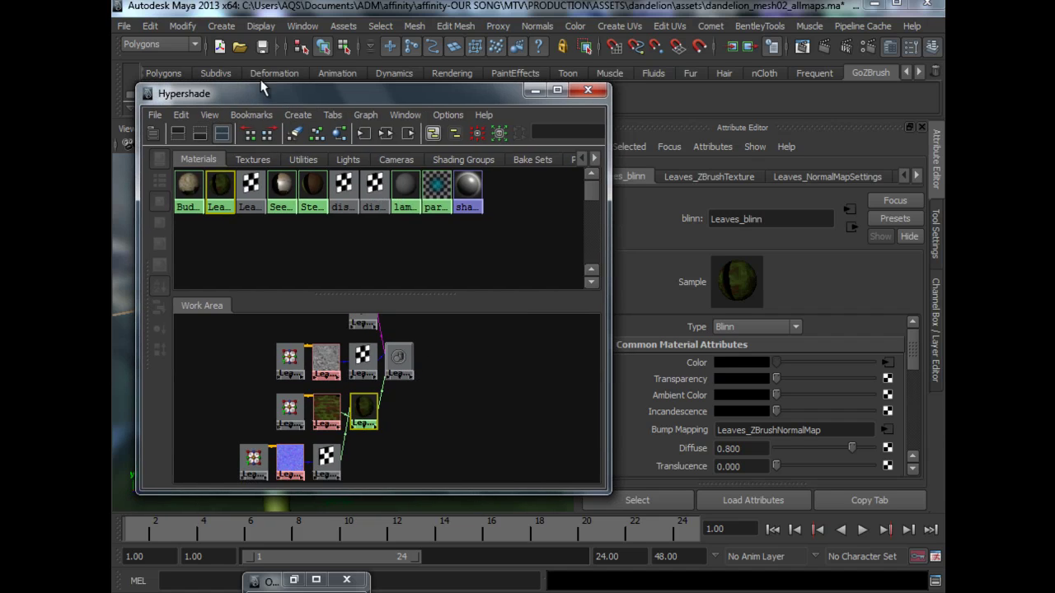
click(298, 117)
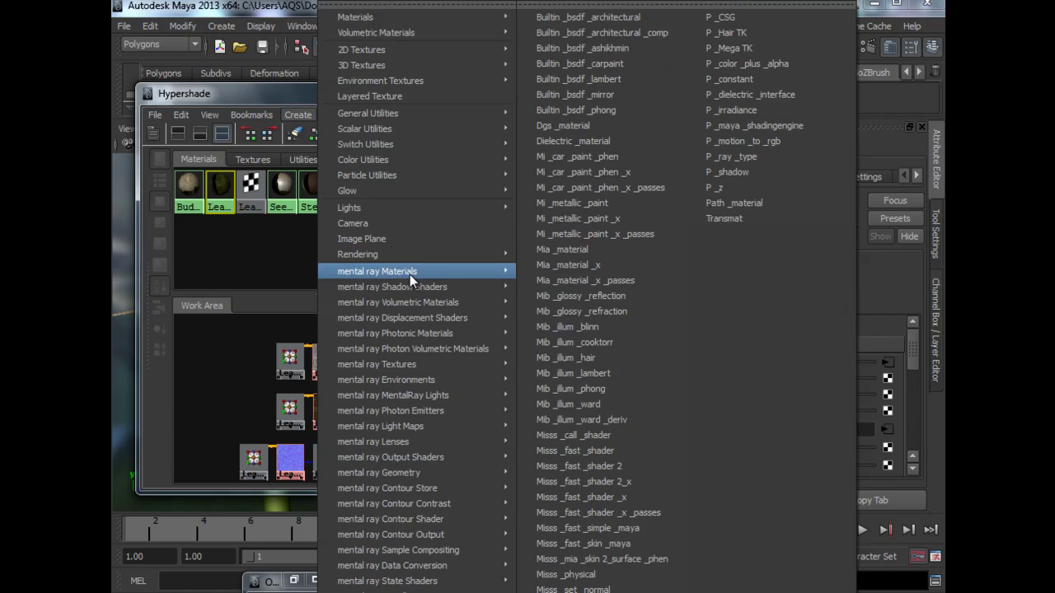
mouse_move(484, 276)
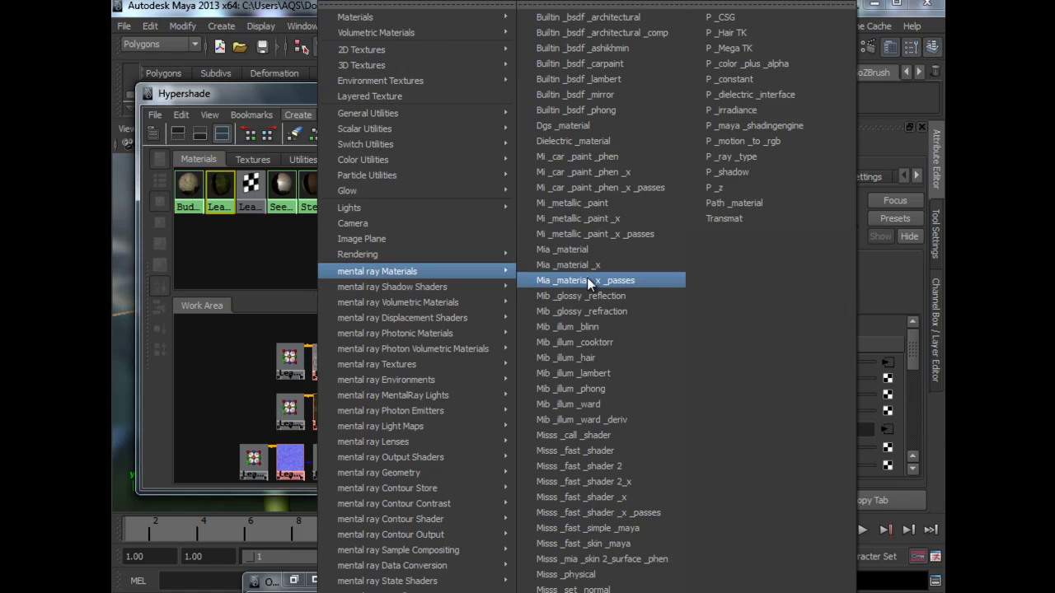
click(589, 280)
drag(195, 338, 451, 410)
scroll(391, 408, up, 3)
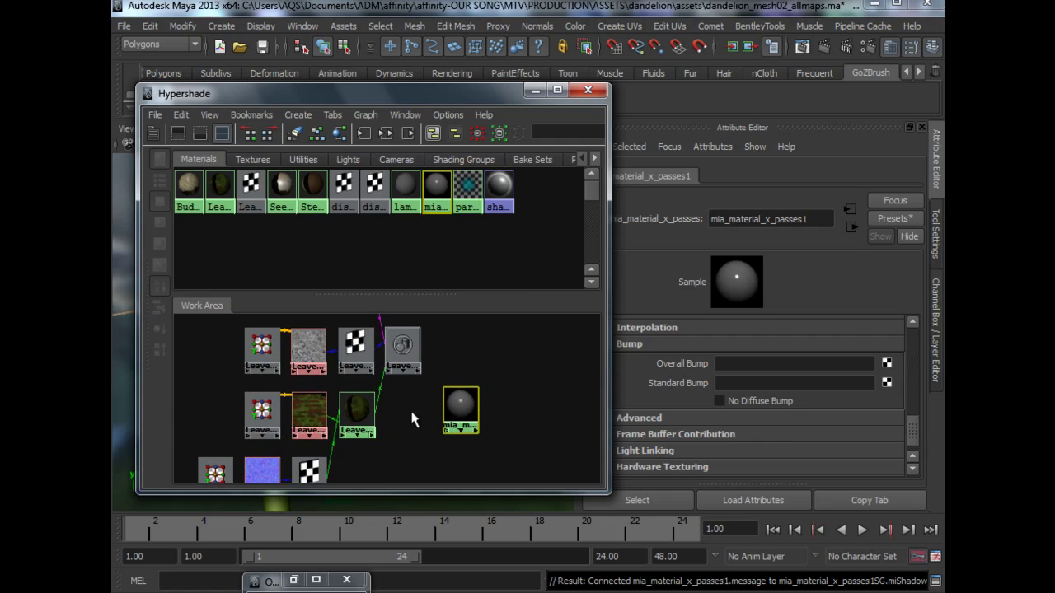
drag(921, 431, 925, 307)
alt+middle_drag(389, 416, 374, 420)
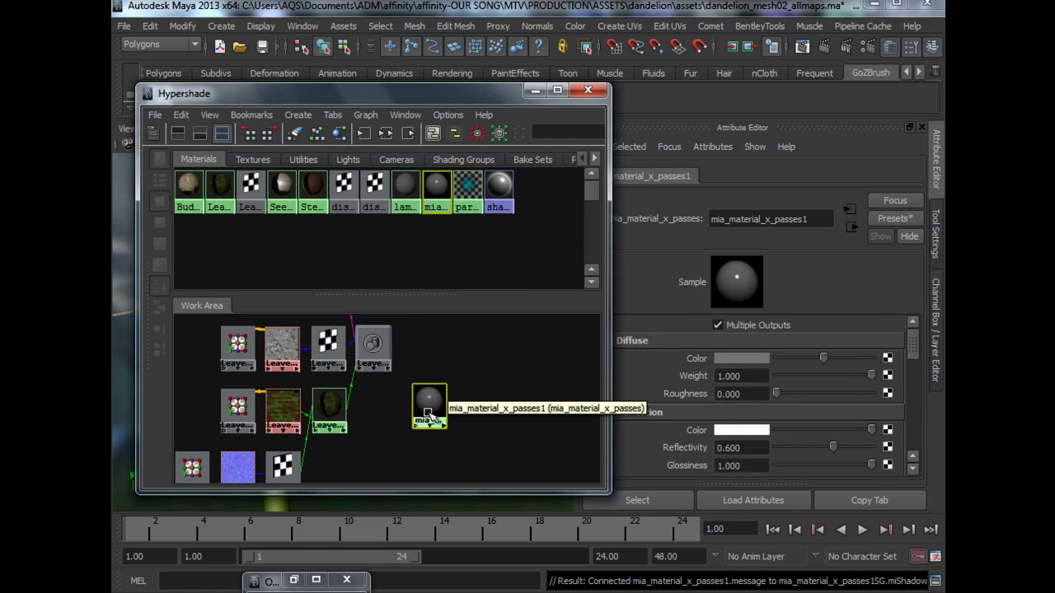
drag(428, 414, 413, 416)
click(289, 410)
alt+middle_drag(348, 417, 358, 417)
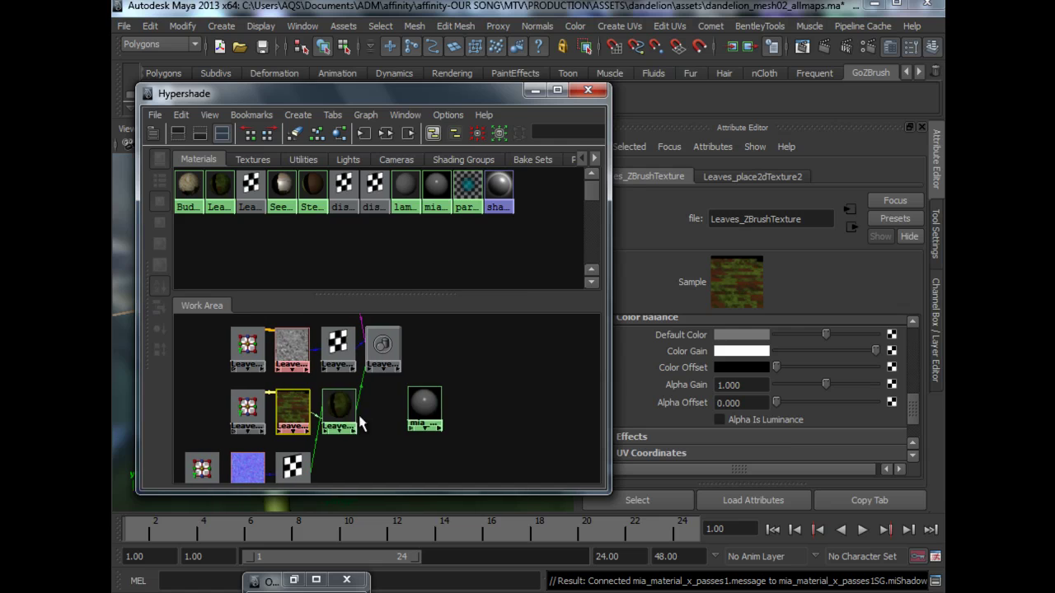
middle_drag(294, 401, 424, 401)
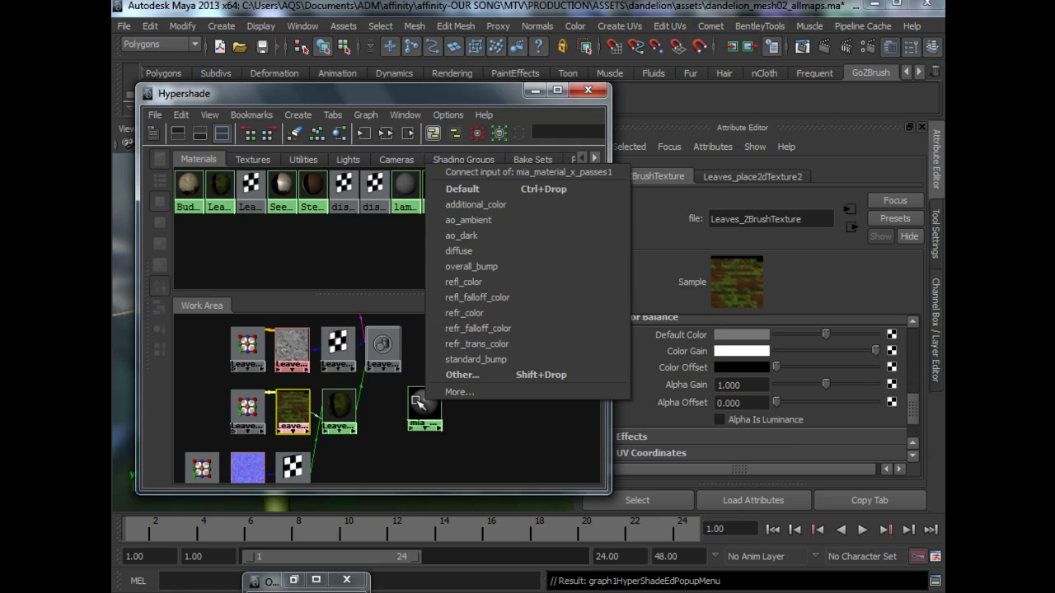
click(419, 416)
- Connect the Leaves_ZBrushTexture file to the diffuse Color of mia_material_x_passes1
drag(423, 405, 408, 409)
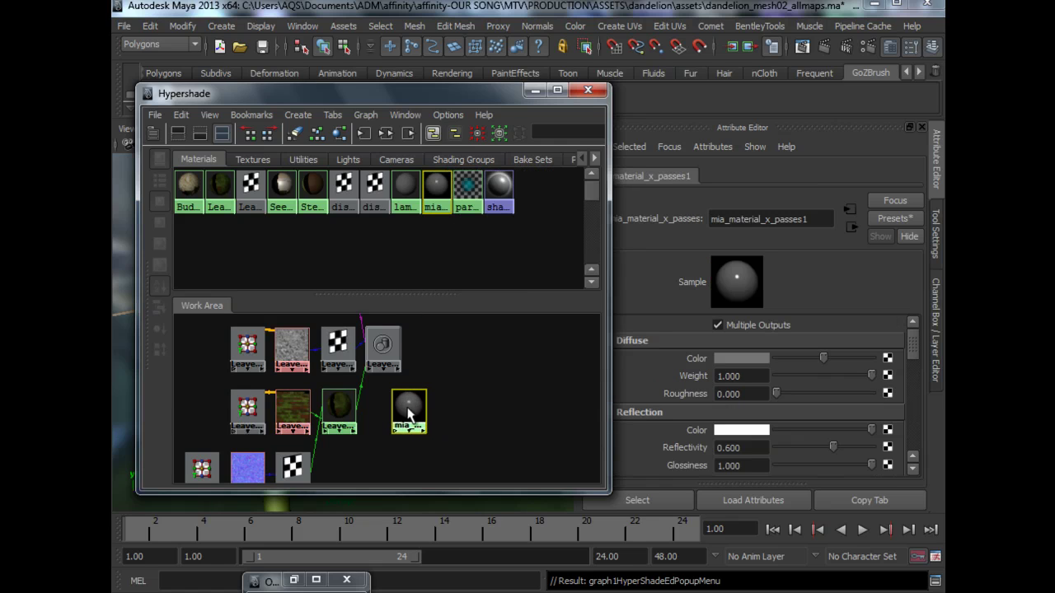
middle_drag(295, 405, 692, 363)
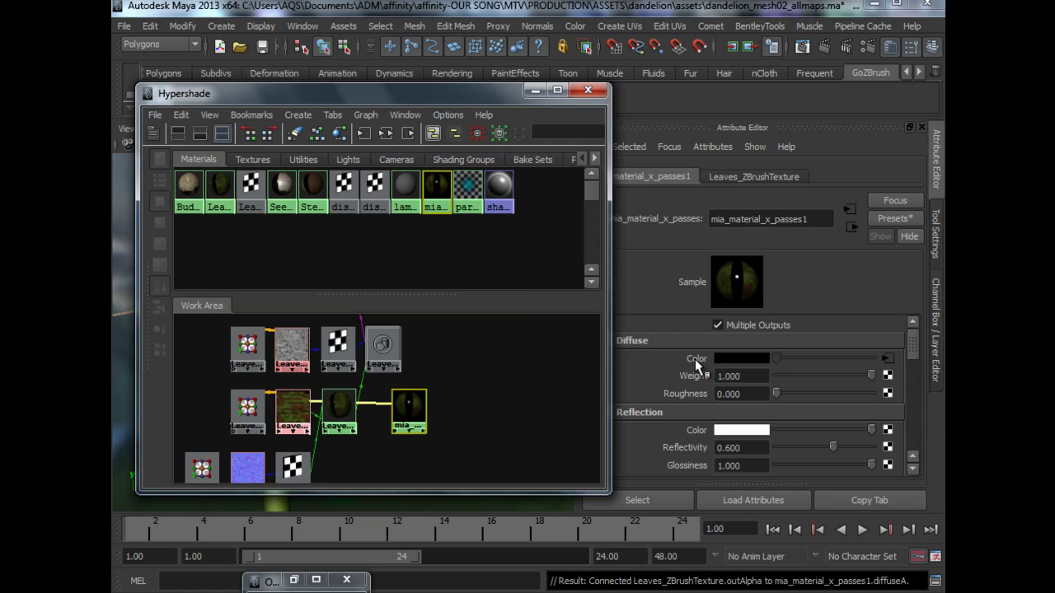
drag(415, 403, 428, 401)
- Connect the Leaves_NormalMapSettings bump node to the Standard Bump of mia_material_x_passes1
click(346, 401)
alt+middle_drag(294, 470, 276, 445)
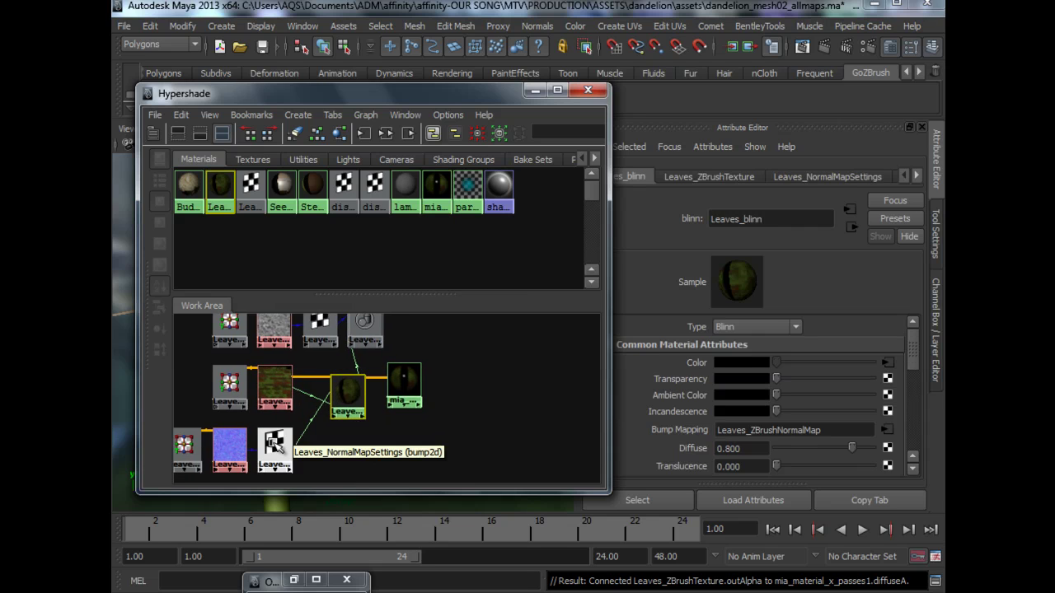
click(278, 448)
drag(406, 375, 411, 390)
drag(915, 345, 931, 428)
middle_drag(277, 445, 684, 422)
alt+middle_drag(446, 343, 461, 384)
alt+right_drag(462, 384, 412, 355)
drag(430, 430, 431, 423)
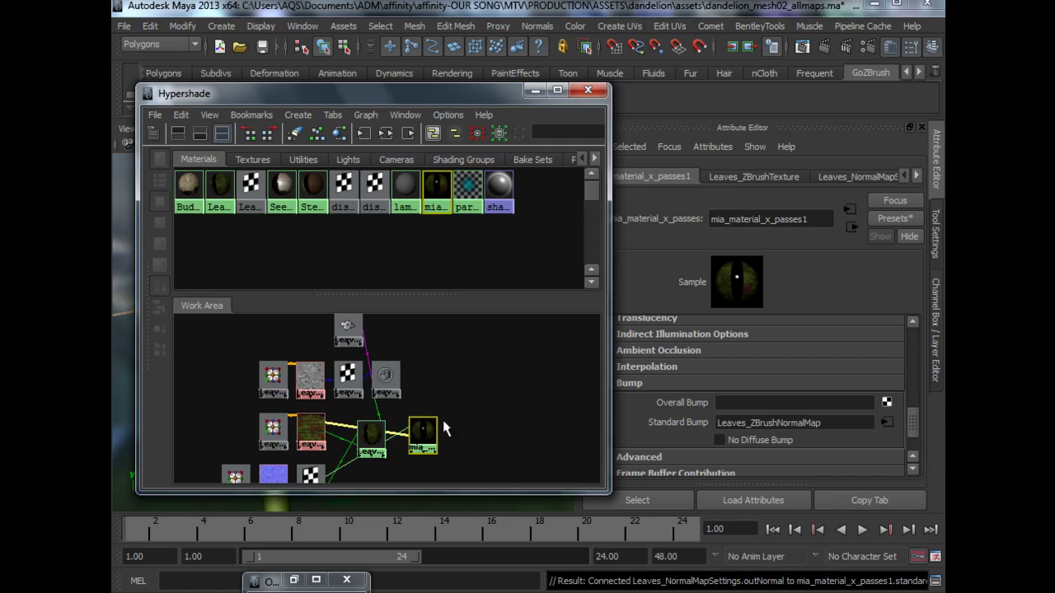
- Connect Leaves_displacementShader1 to the Displacement mat. of the mia_material_x_passes1SG shading group
drag(425, 432, 423, 431)
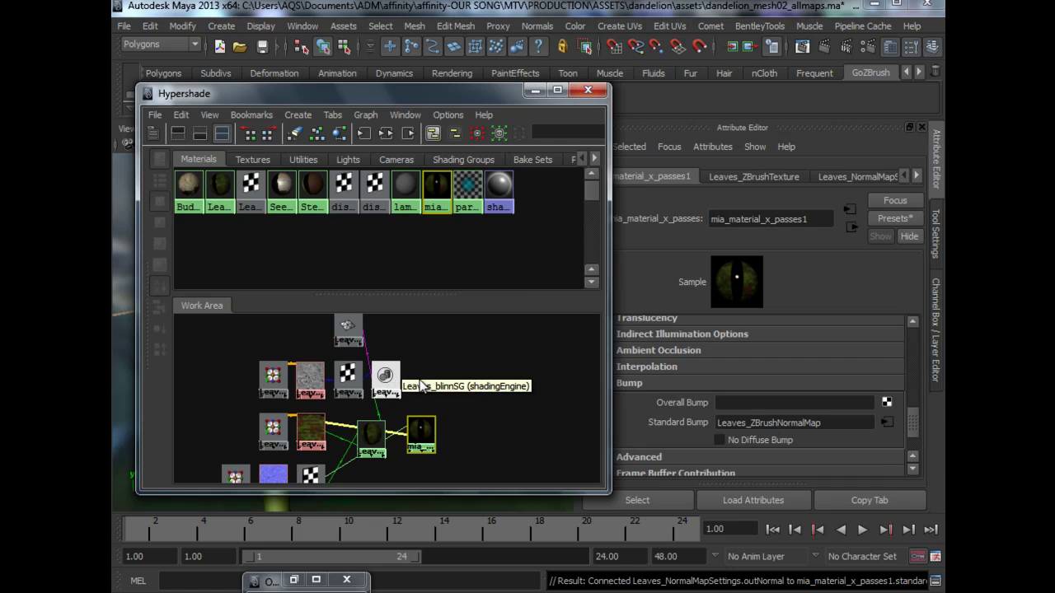
click(441, 158)
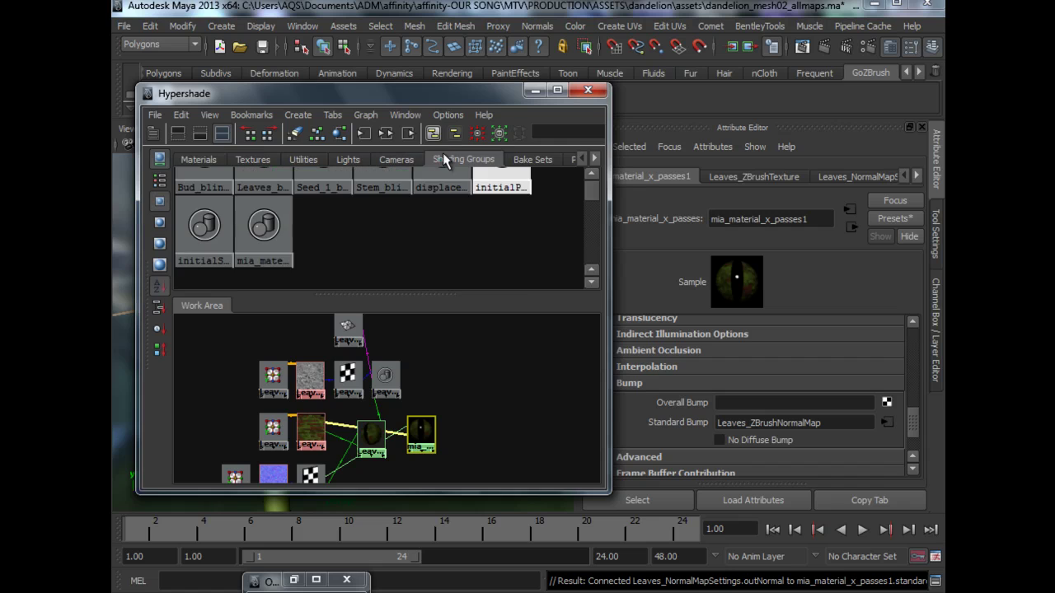
click(265, 231)
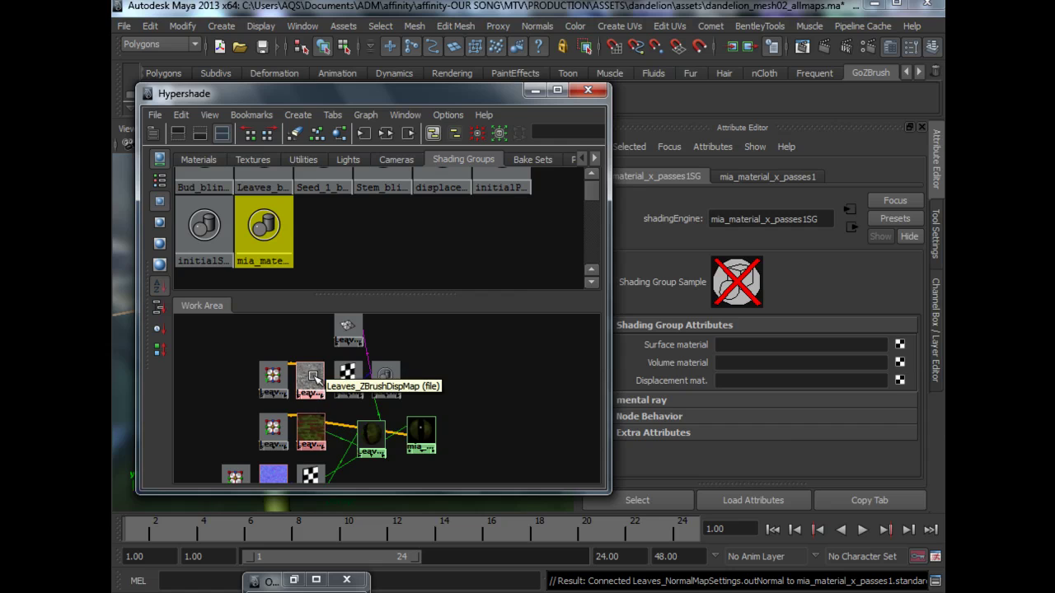
middle_drag(312, 378, 380, 383)
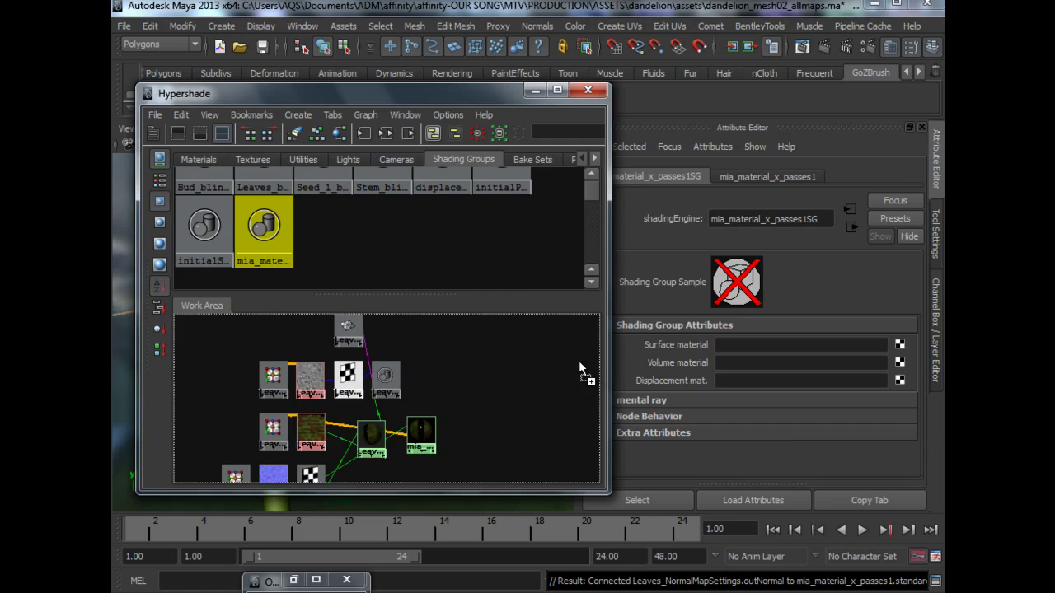
middle_drag(599, 361, 686, 376)
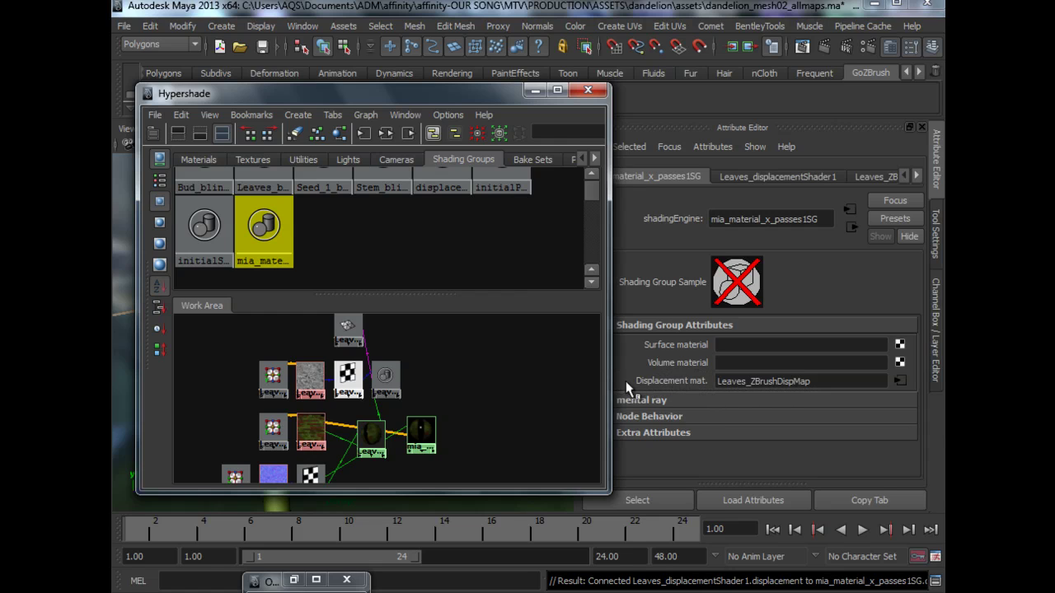
- Assign the mia_material_x_passes1 material to the dandelion's leaves mesh
alt+middle_drag(424, 428, 436, 408)
mouse_move(436, 408)
mouse_down()
mouse_move(454, 397)
mouse_move(440, 408)
mouse_up()
drag(358, 94, 612, 98)
click(293, 386)
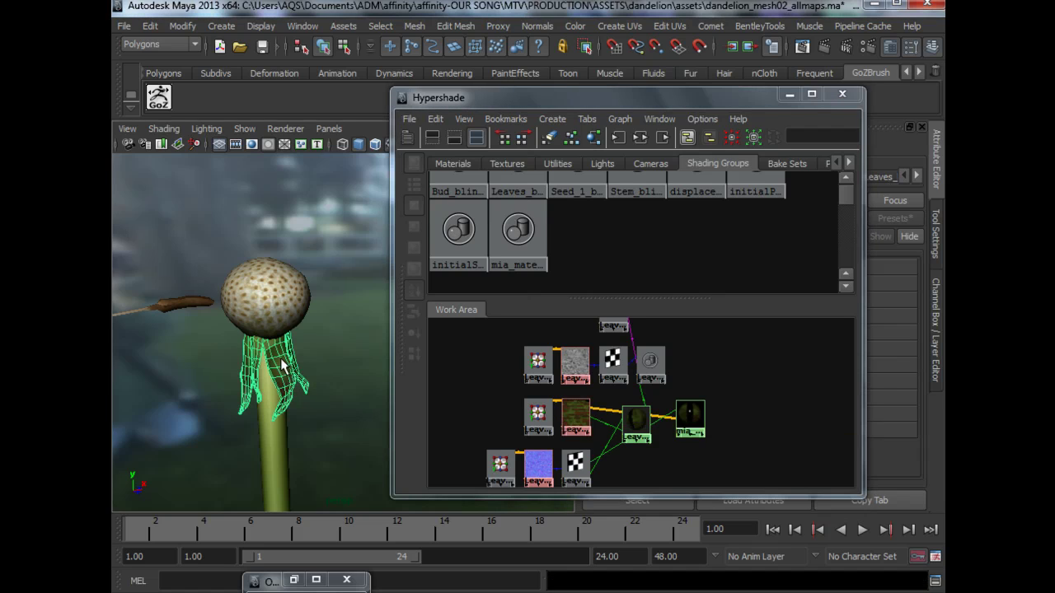
right_drag(689, 409, 688, 367)
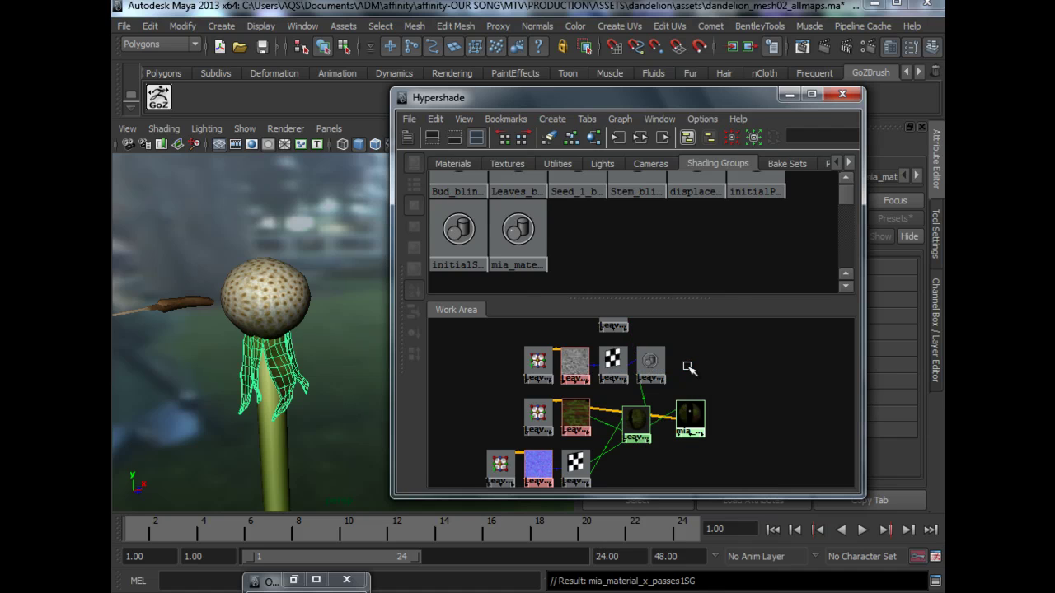
- Rename the mia_material_x_passes1 material to leavesMIA
click(701, 412)
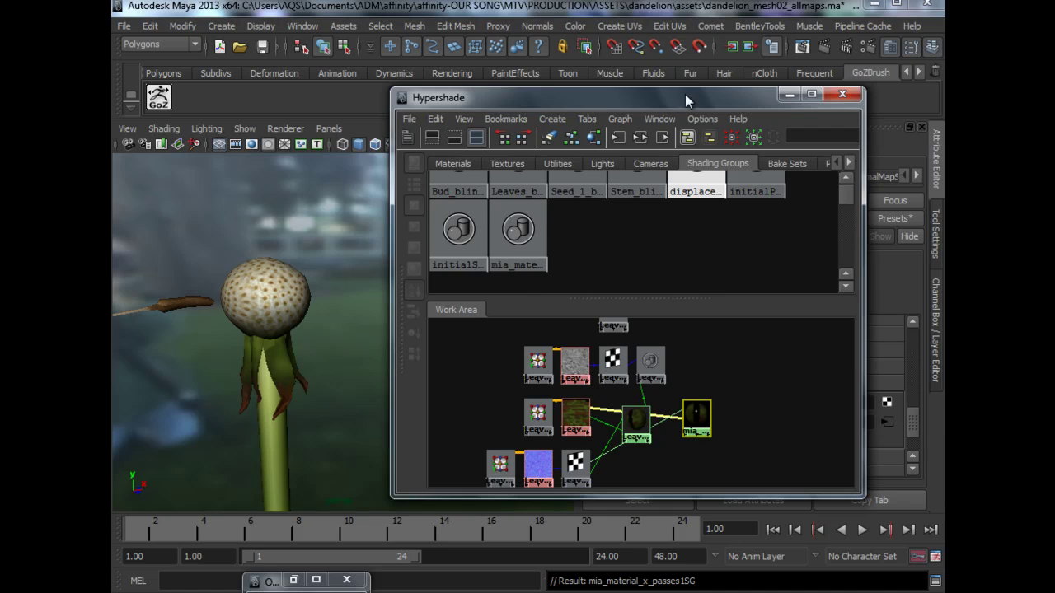
drag(685, 94, 398, 83)
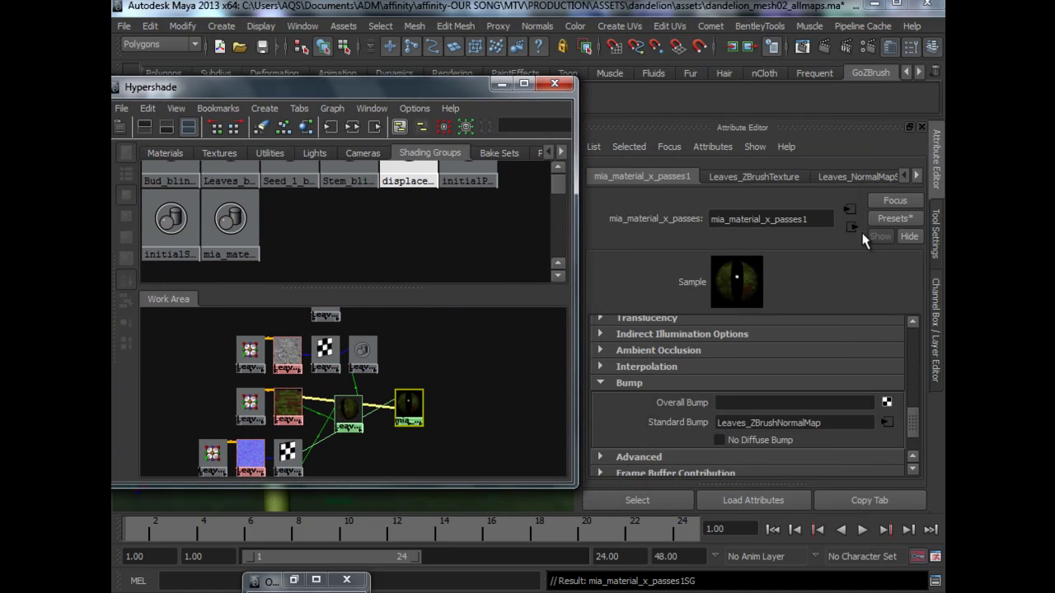
drag(824, 218, 657, 216)
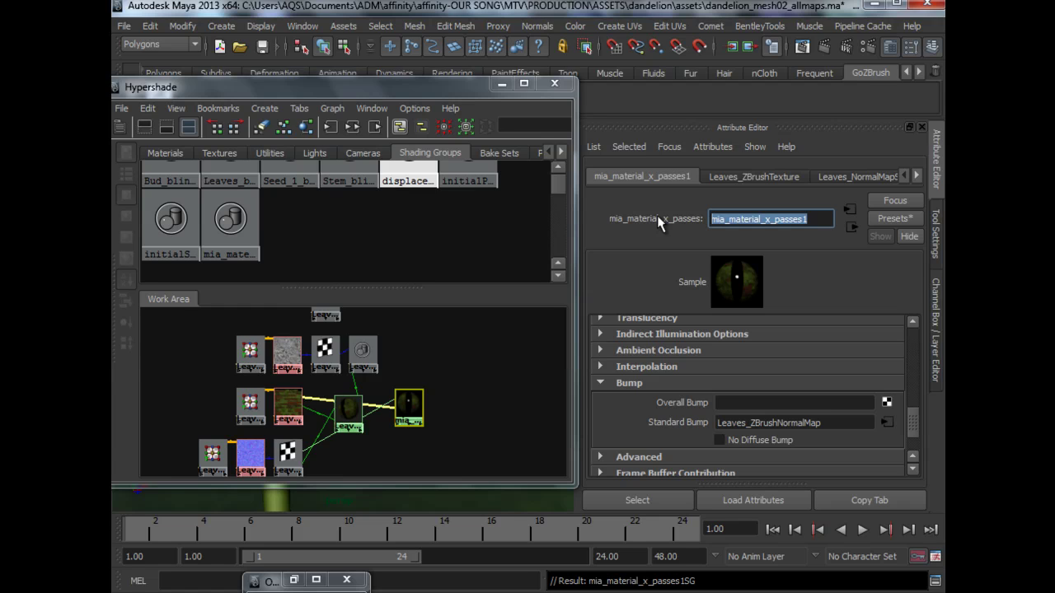
text(leavesM)
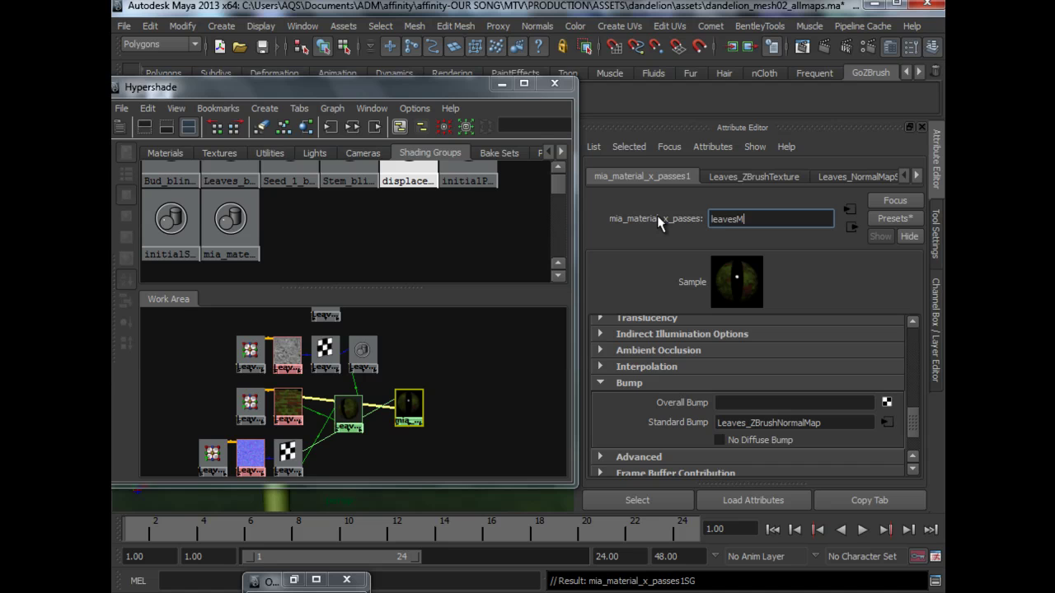
text(IA)
key(Return)
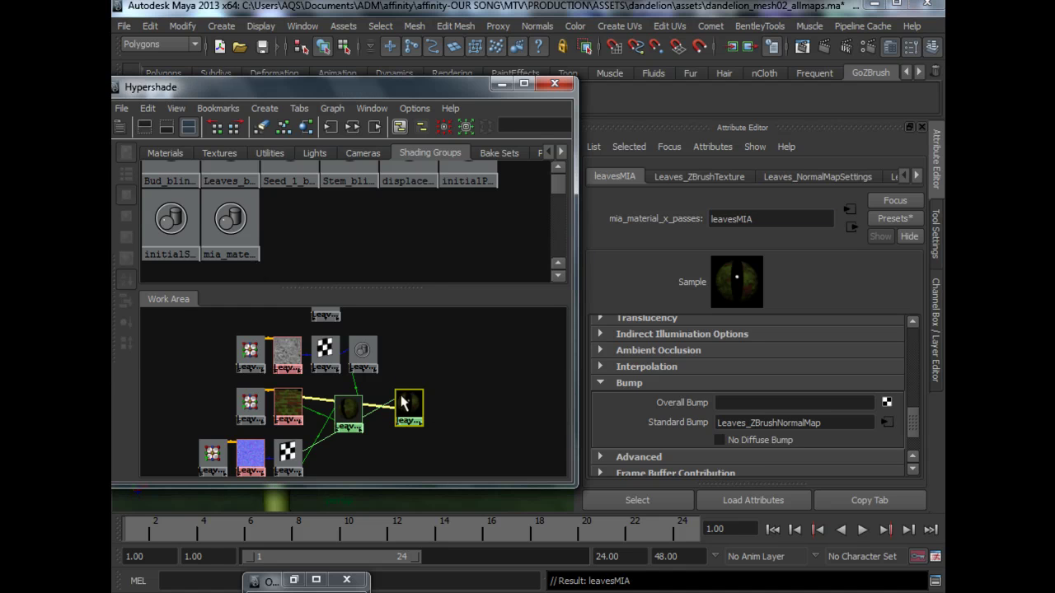
- Rename the mia_material_x_passes1SG shading group to leavesMIASG
click(252, 256)
click(788, 217)
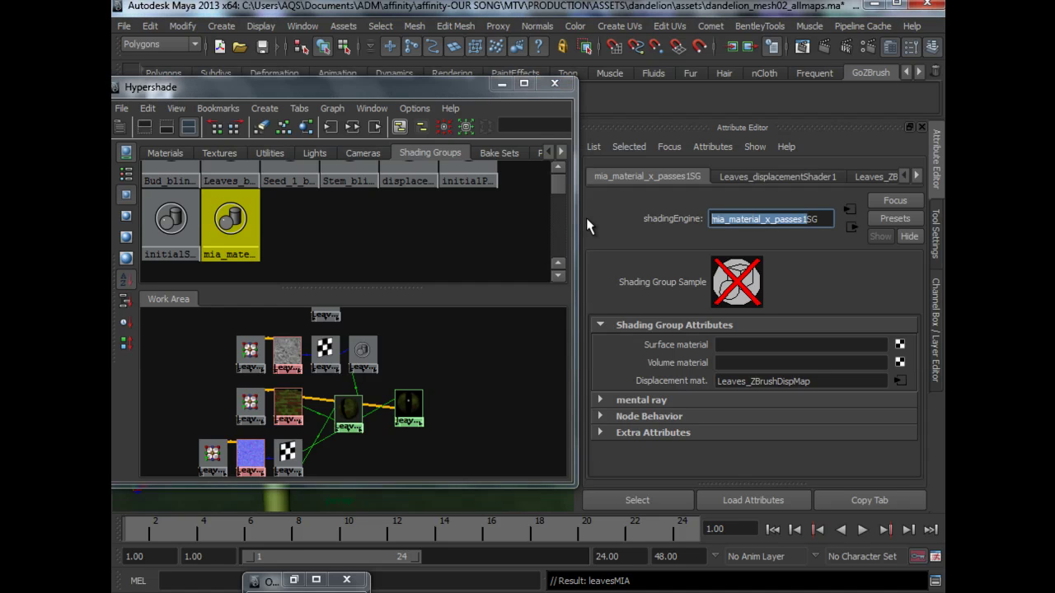
text(leavesMIA)
key(Return)
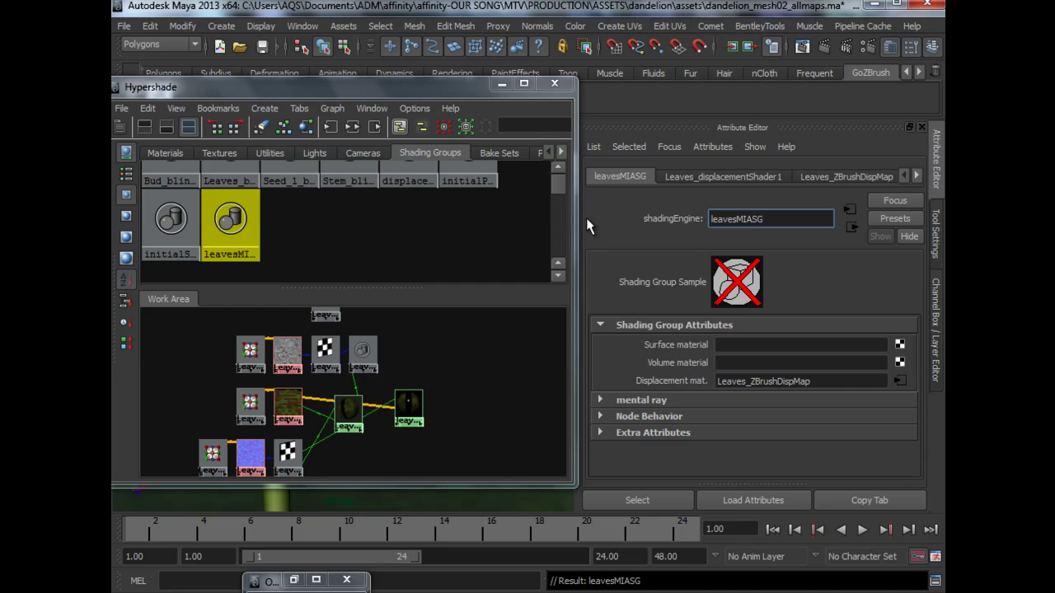
- Rename the Leaves_ZBrushTexture file node to leaves_TXTR
click(407, 405)
click(286, 403)
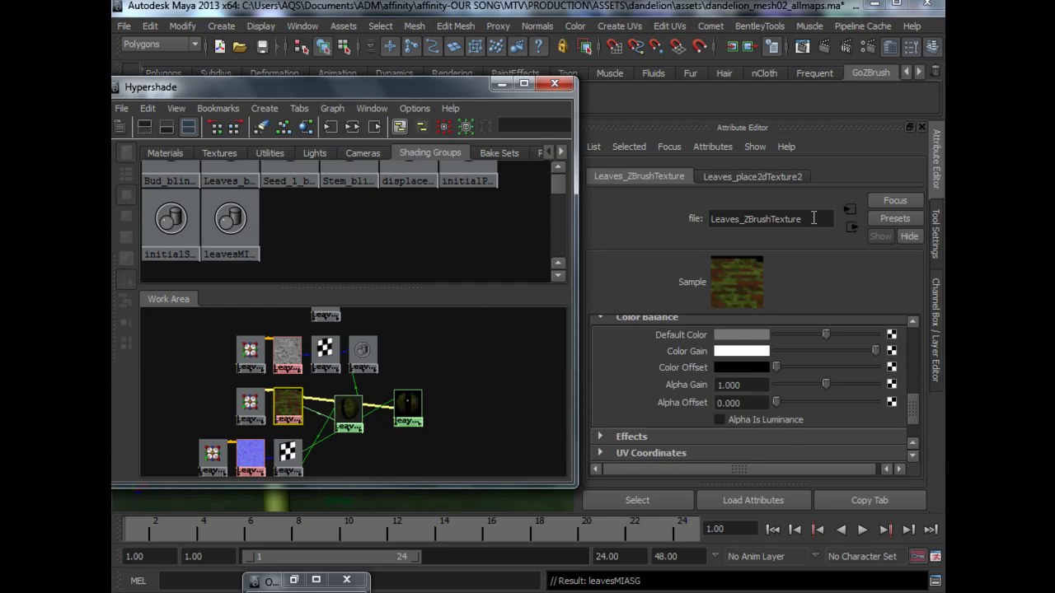
double_click(812, 216)
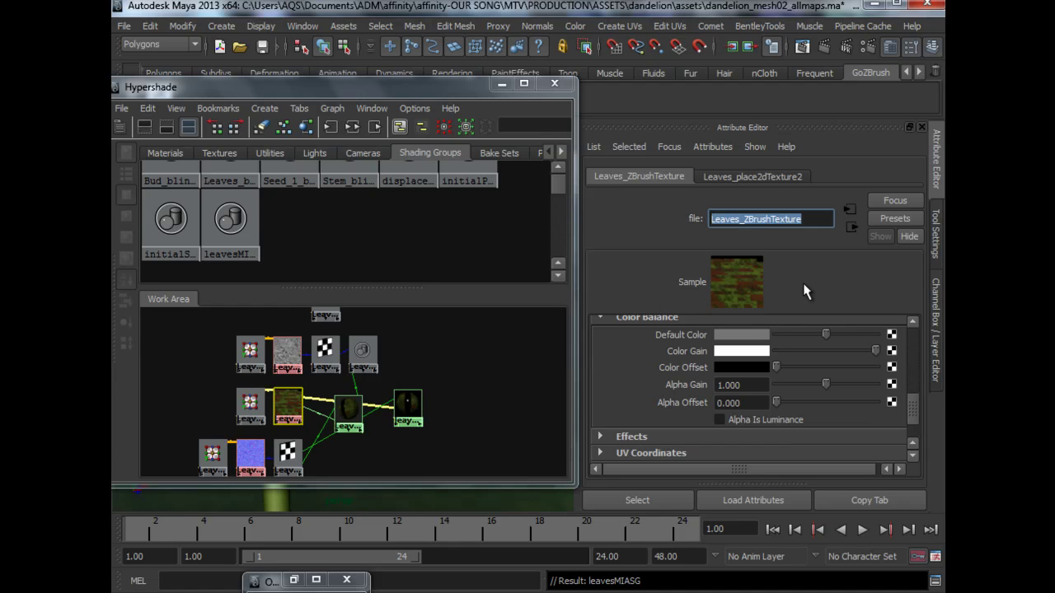
text(leaves_TXTR)
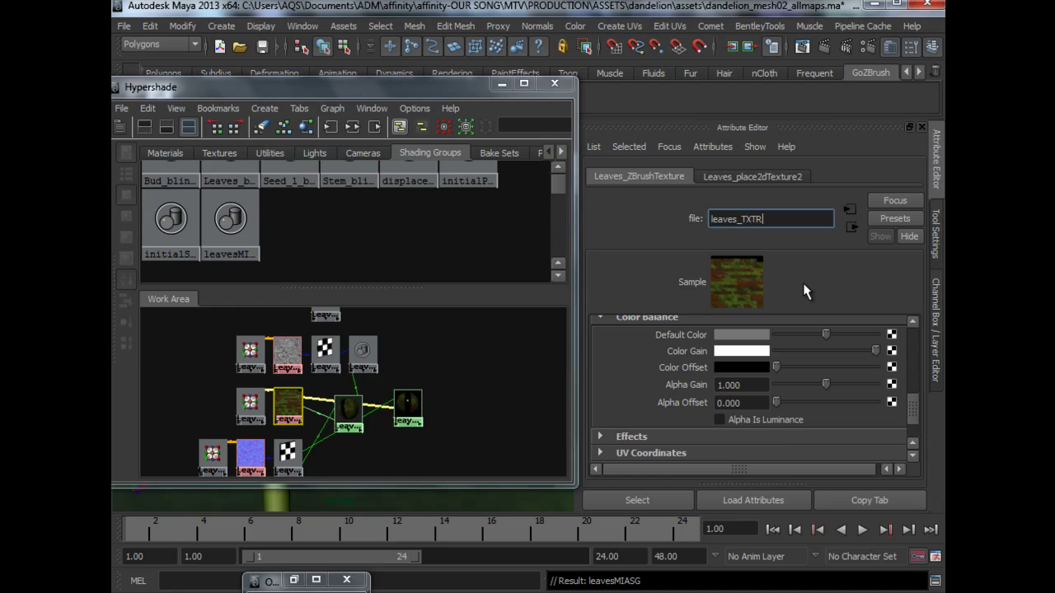
key(Return)
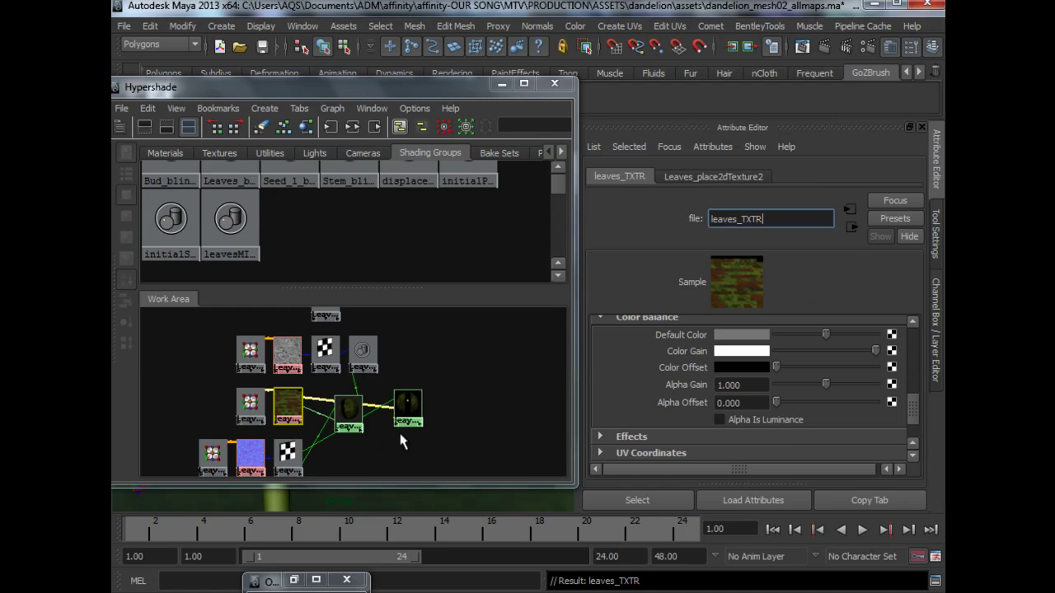
- Rename the Leaves_ZBrushNormalMap file node to leaves_NM
click(250, 456)
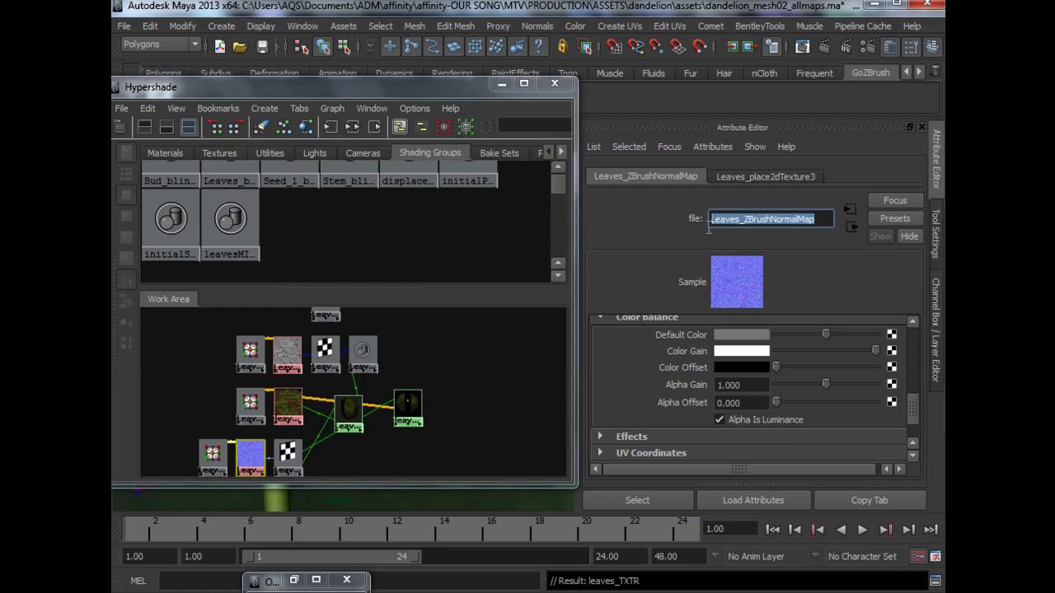
text(leaves_NM)
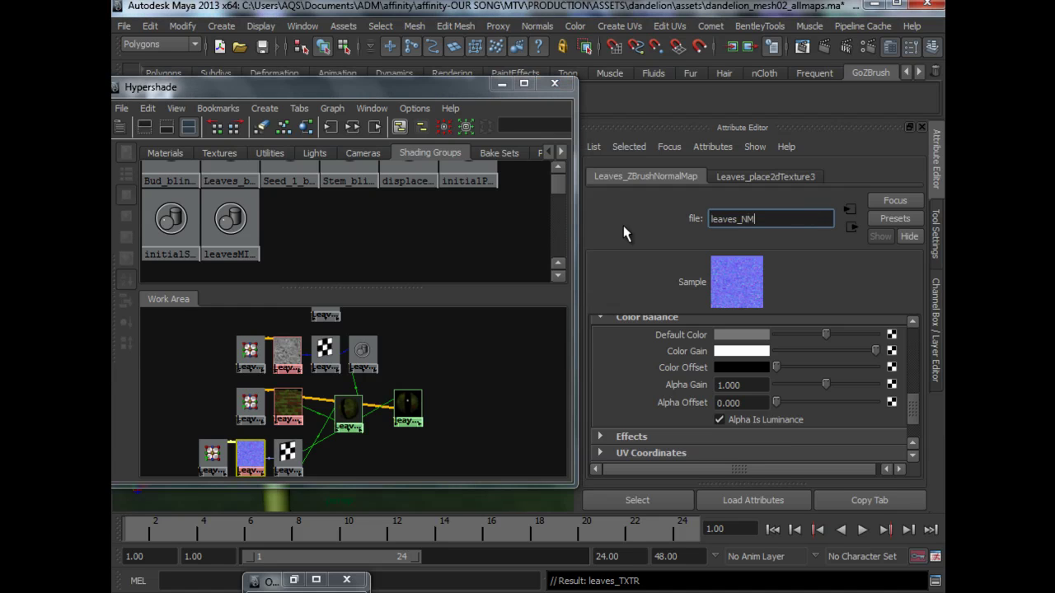
key(Return)
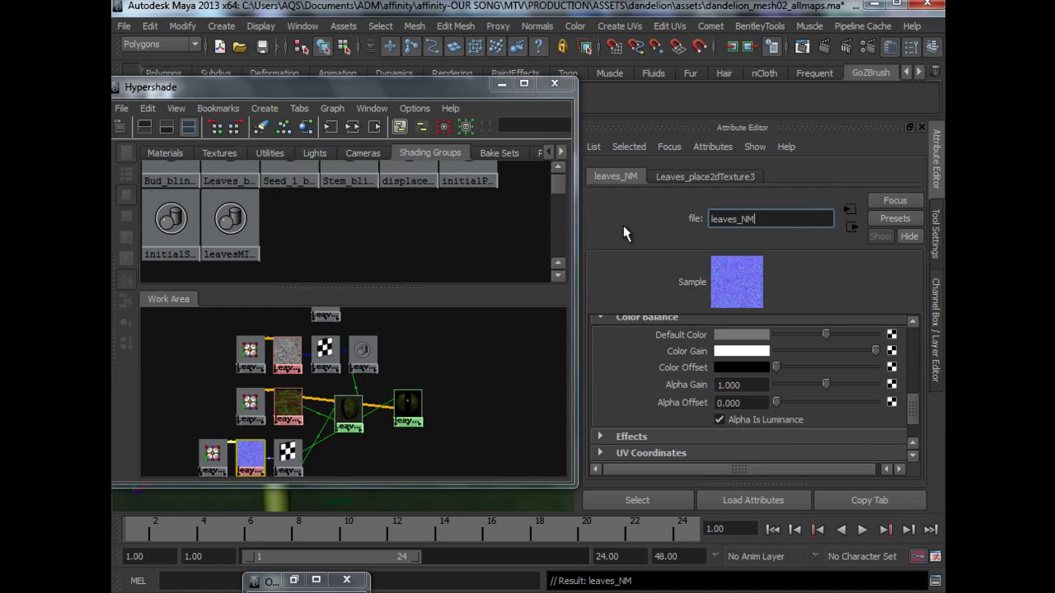
- Rename the Leaves_NormalMapSettings bump node to leaves_bump2d
click(288, 452)
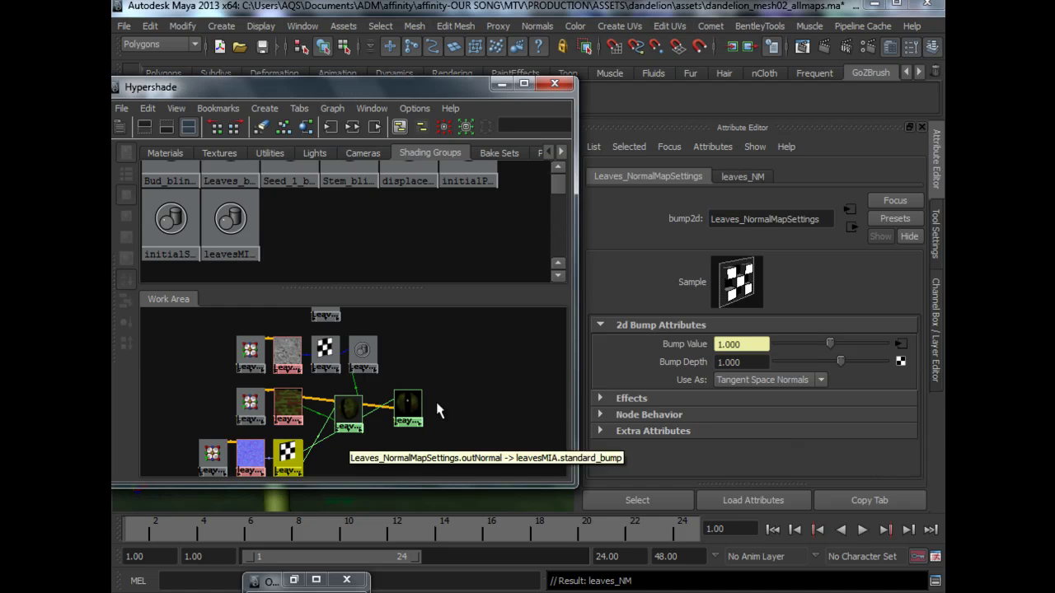
click(711, 222)
key(Delete)
text(l)
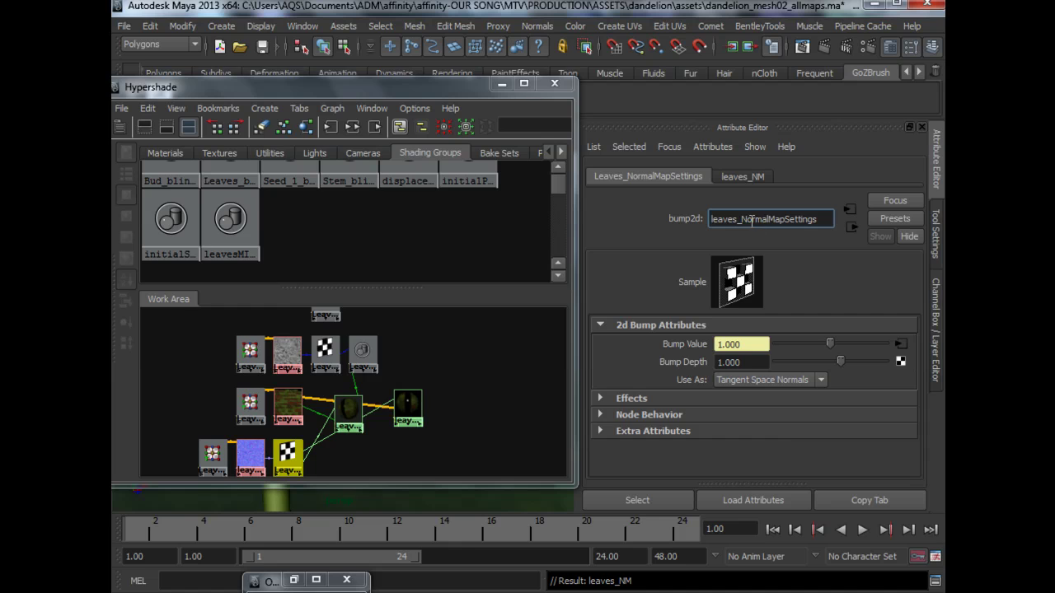
drag(742, 219, 828, 234)
text(bump2d)
key(Return)
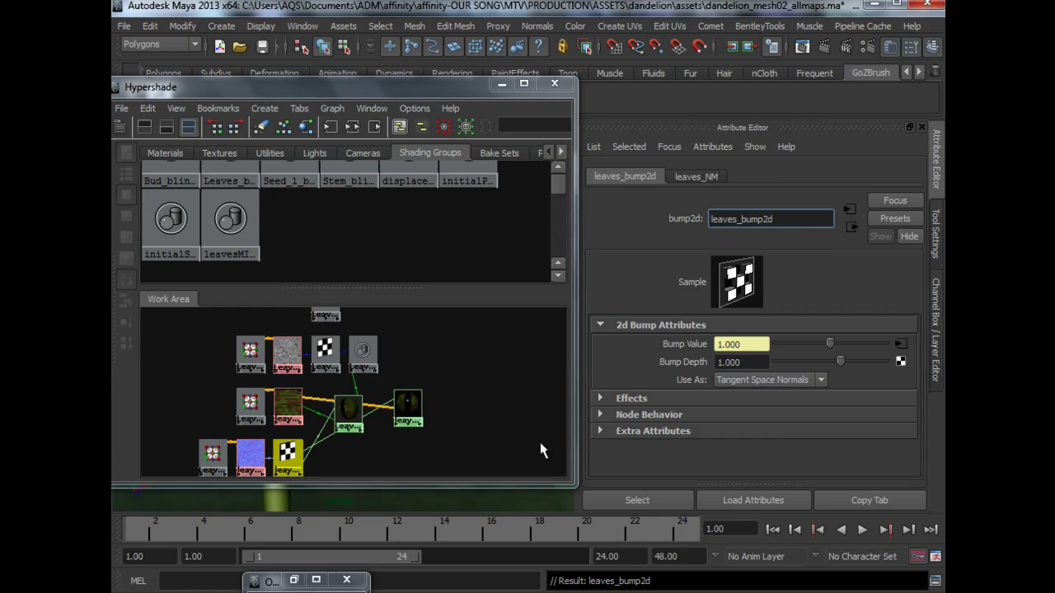
- Delete the separate place2dTexture nodes feeding the displacement map and the normal map, keeping Leaves_place2dTexture2
alt+middle_drag(327, 425, 355, 442)
alt+middle_drag(313, 381, 316, 370)
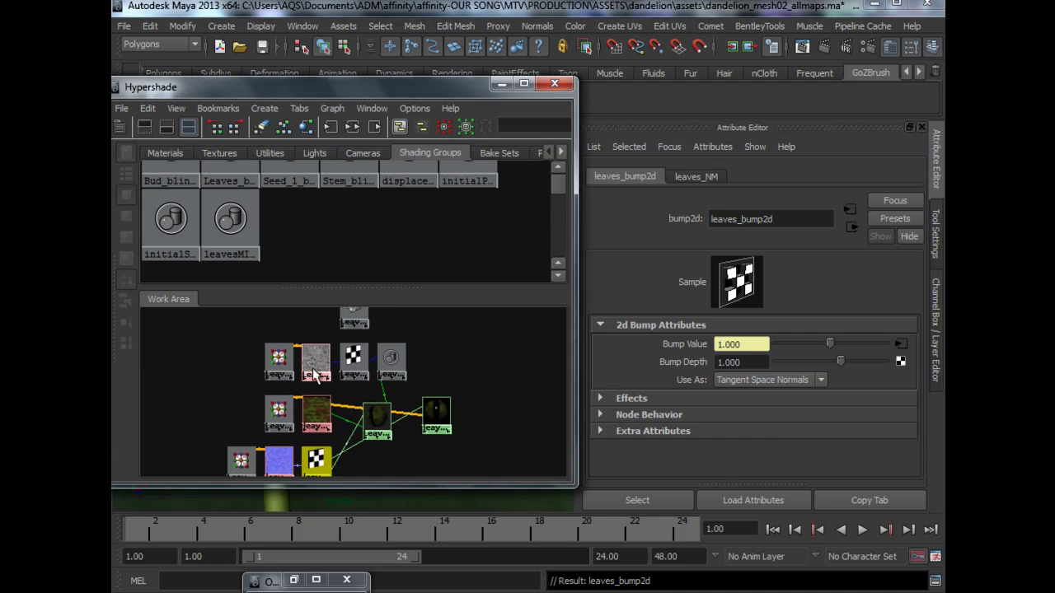
alt+middle_drag(277, 401, 279, 389)
click(281, 395)
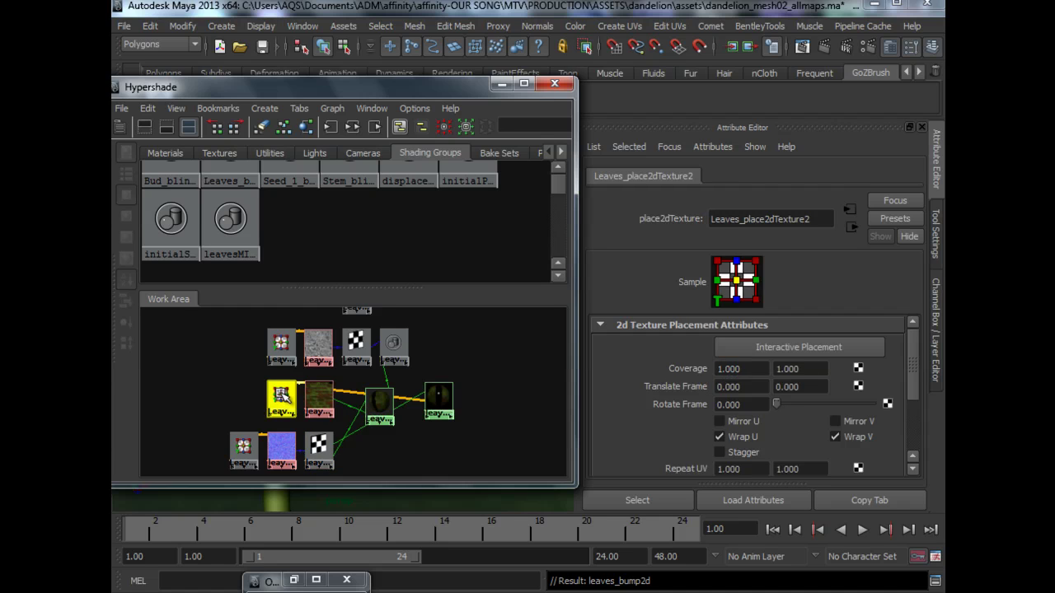
drag(280, 392, 264, 393)
alt+middle_drag(269, 397, 278, 397)
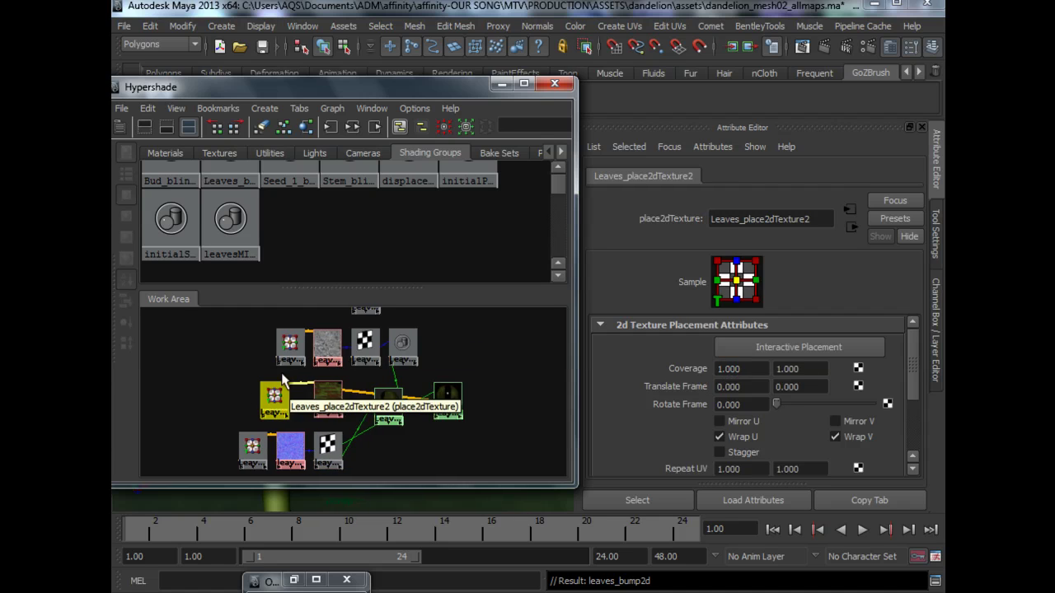
alt+middle_drag(290, 359, 293, 359)
click(294, 356)
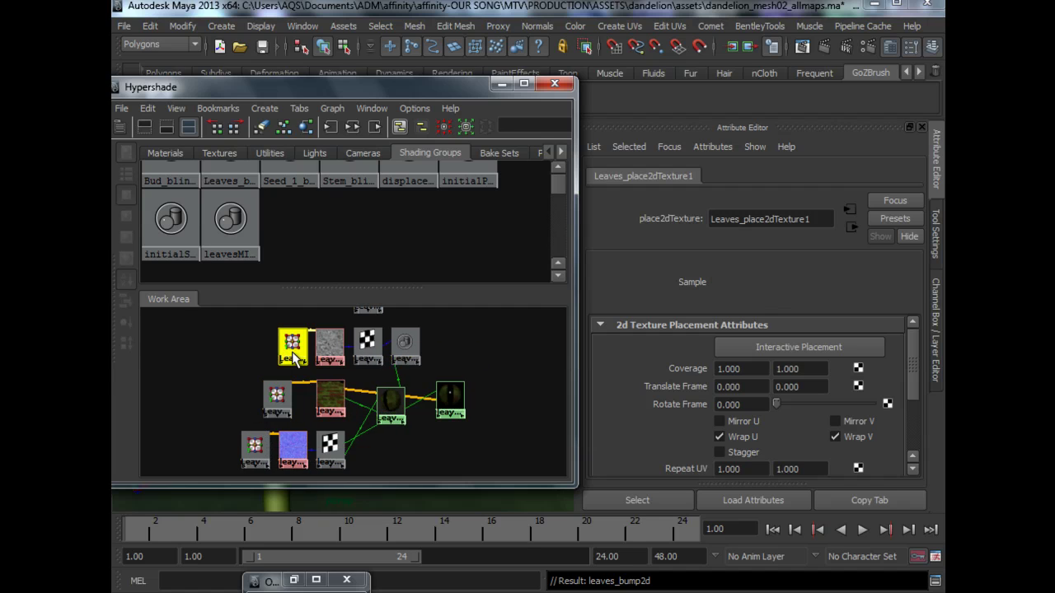
drag(292, 360, 279, 355)
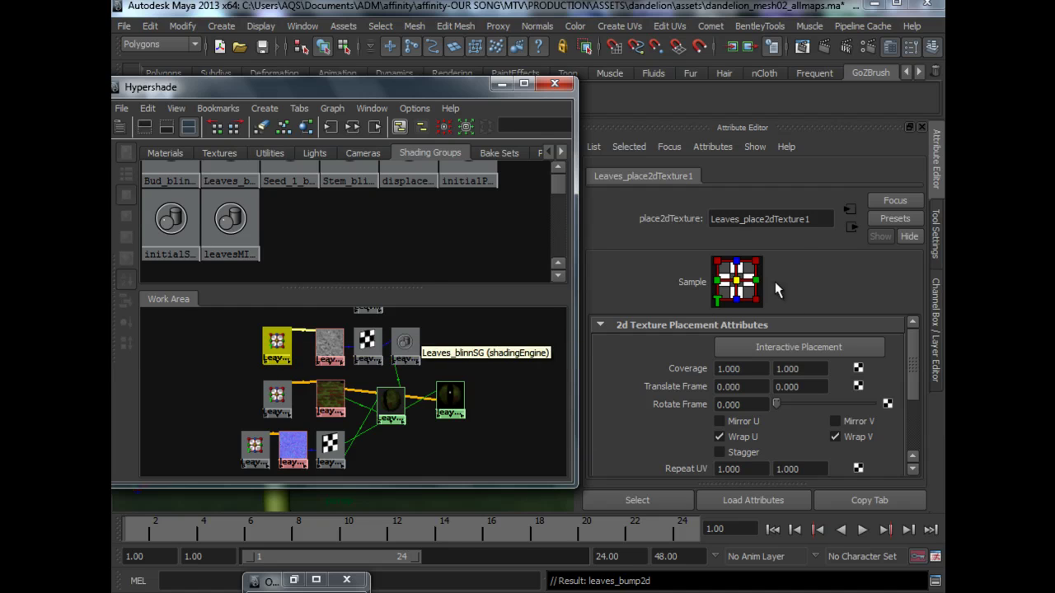
key(Delete)
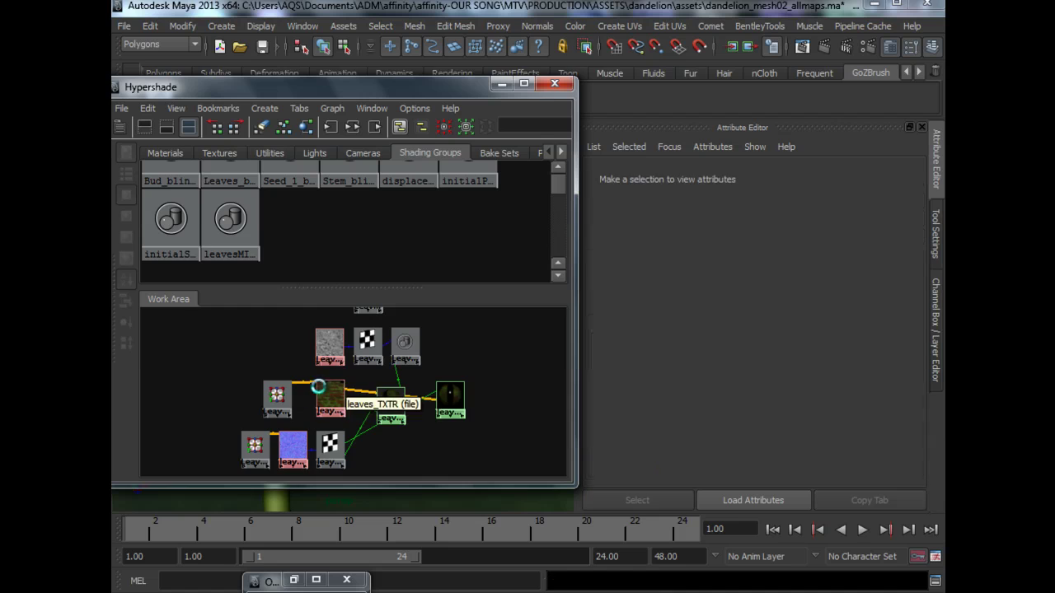
click(255, 443)
key(Delete)
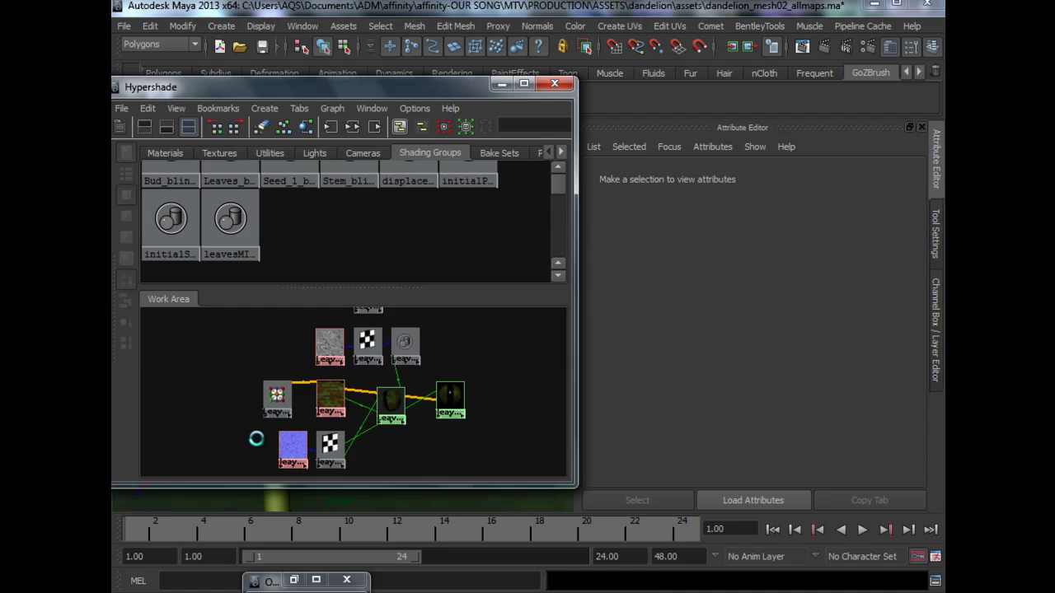
- Connect Leaves_place2dTexture2 to the Leaves_ZBrushDispMap and leaves_NM files with the Default connection, and space out the placement and leaves_TXTR nodes
click(275, 389)
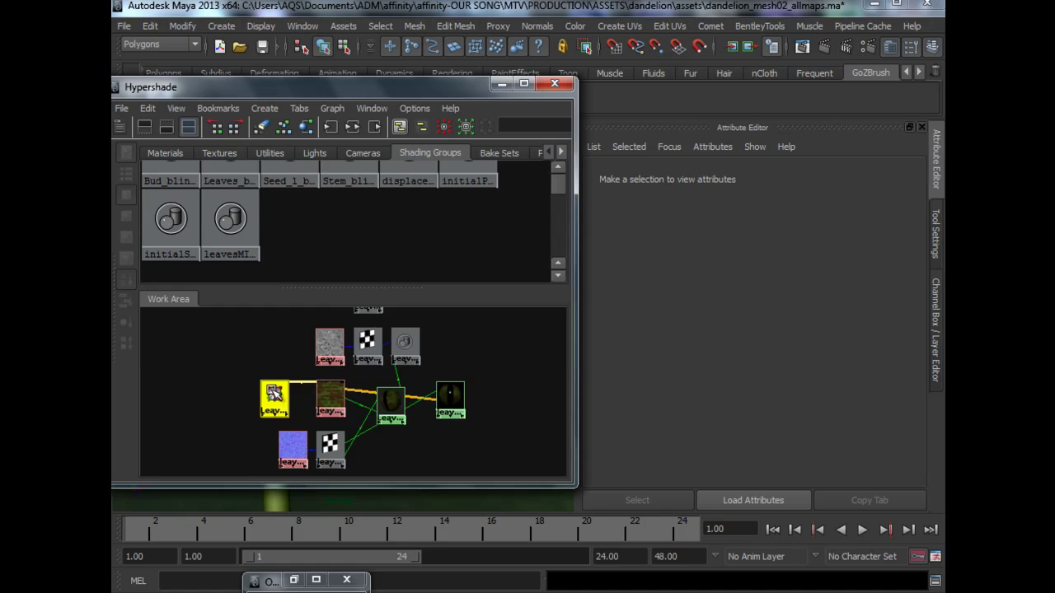
middle_drag(275, 396, 330, 342)
click(341, 367)
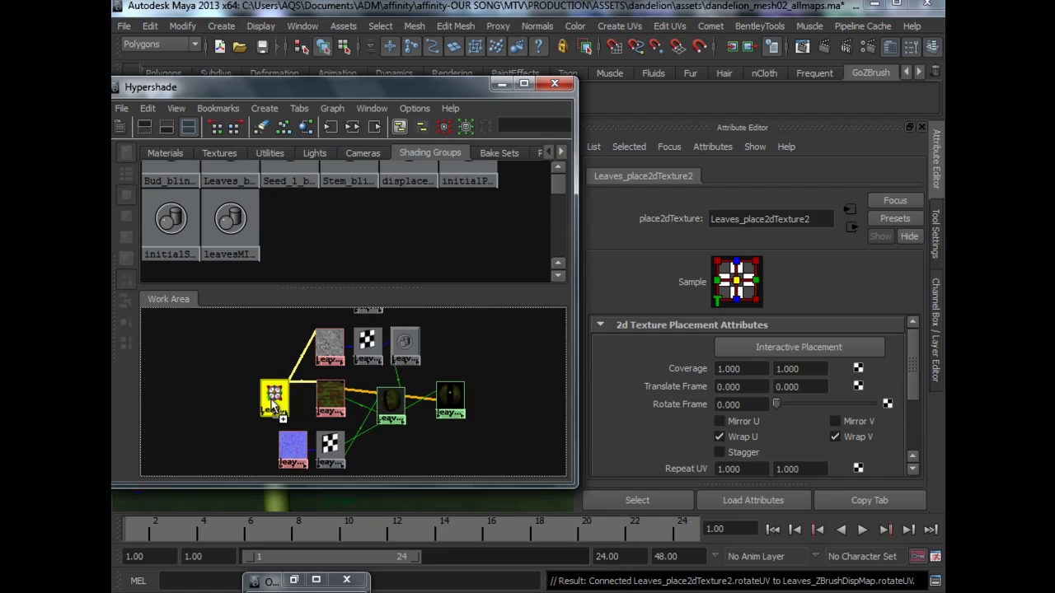
middle_drag(280, 412, 293, 450)
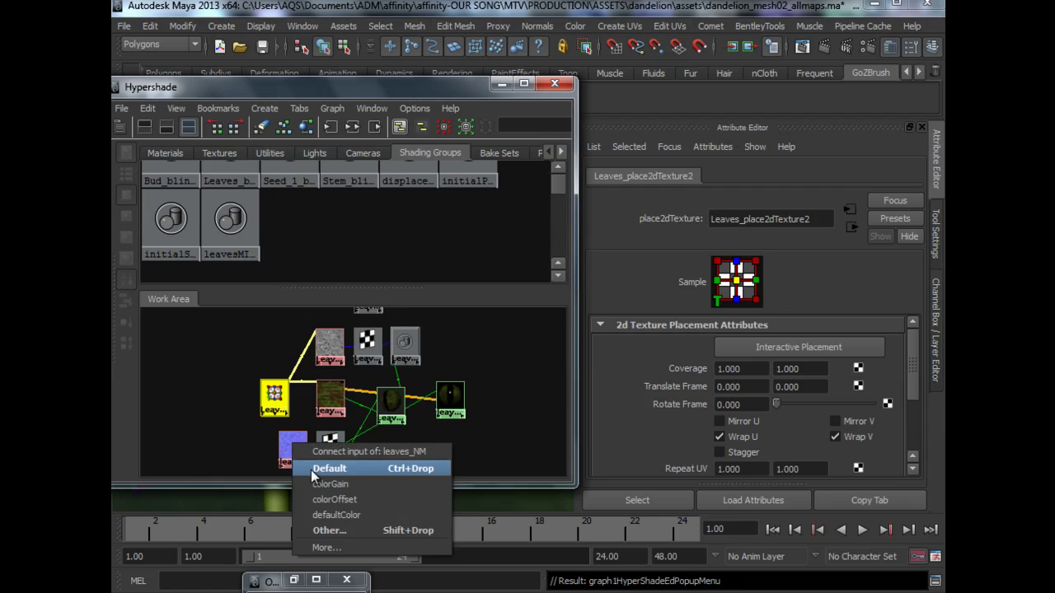
click(313, 468)
drag(274, 394, 249, 395)
drag(333, 385, 311, 384)
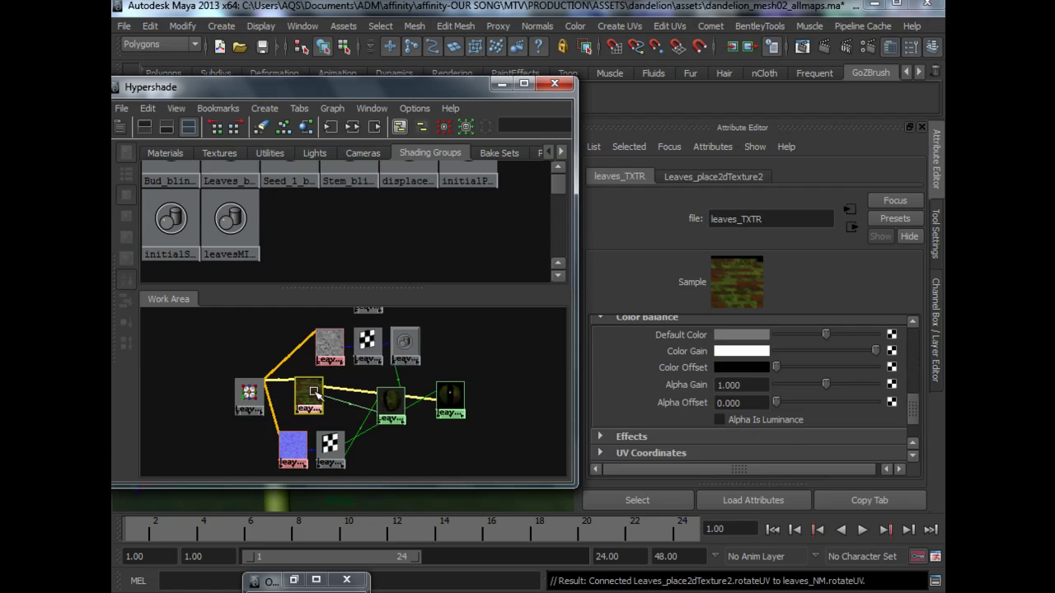
- Line up the leaves displacement file node and the leaves_TXTR node in a column beside the placement node
drag(328, 347, 304, 348)
drag(315, 388, 303, 389)
drag(305, 347, 296, 347)
- Review the 2D placement attributes of Leaves_place2dTexture2, including coverage, repeat UV, offset and rotation
click(249, 394)
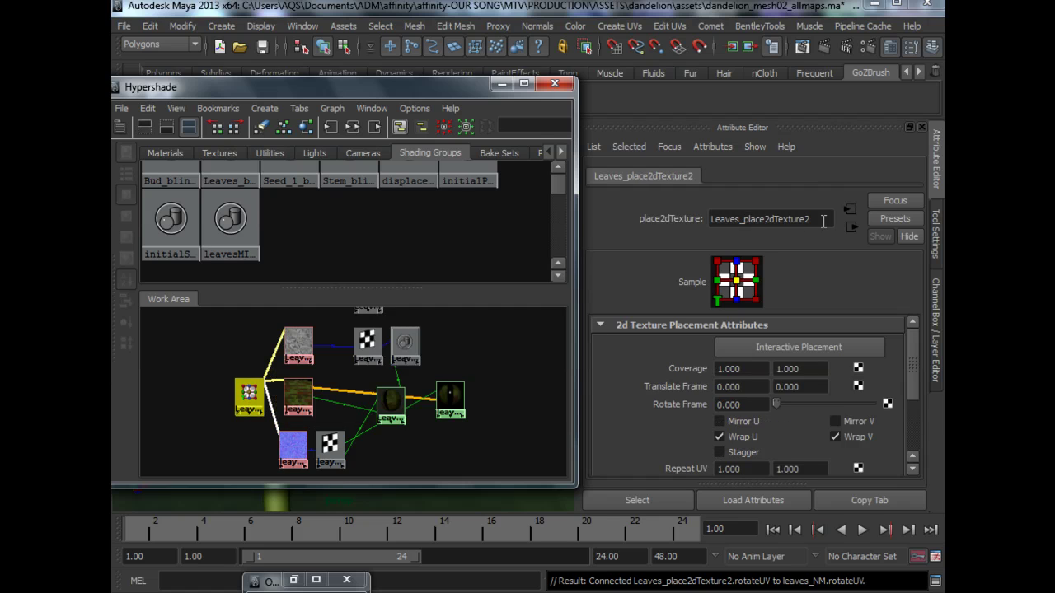
scroll(755, 444, down, 2)
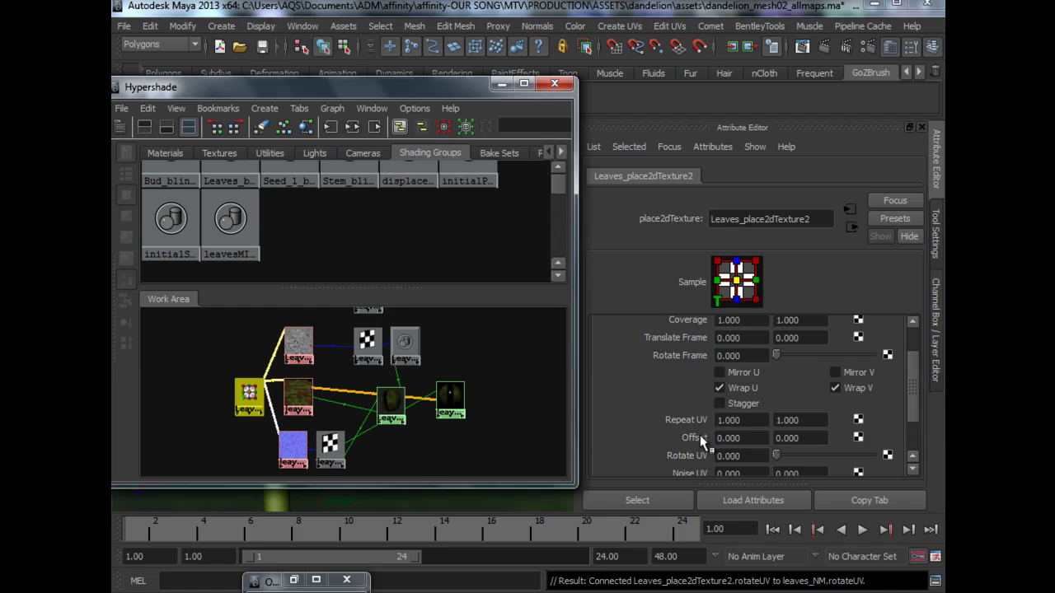
scroll(695, 457, down, 2)
scroll(700, 437, up, 2)
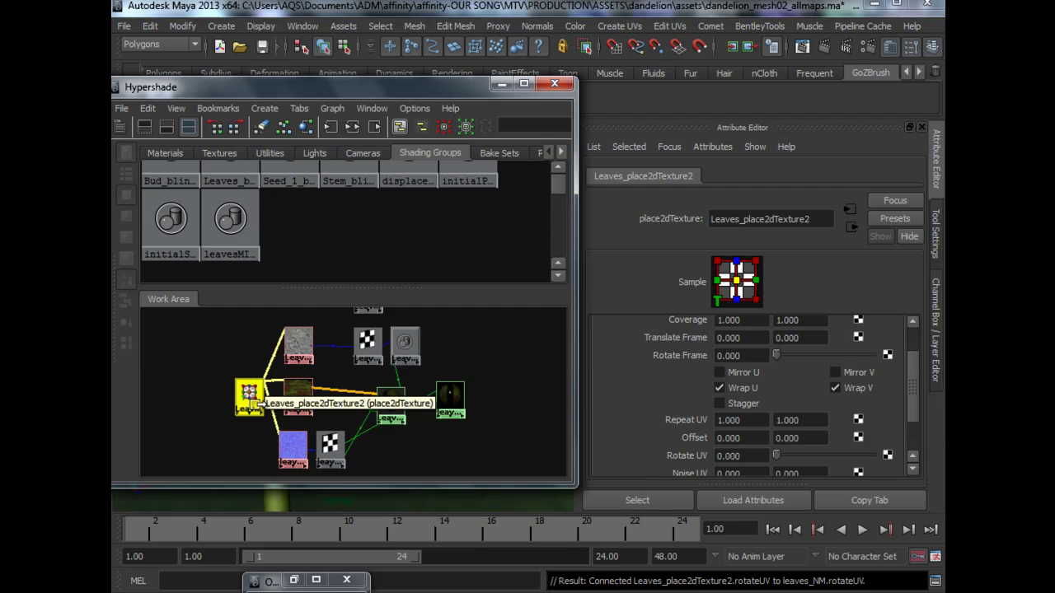
drag(257, 412, 253, 412)
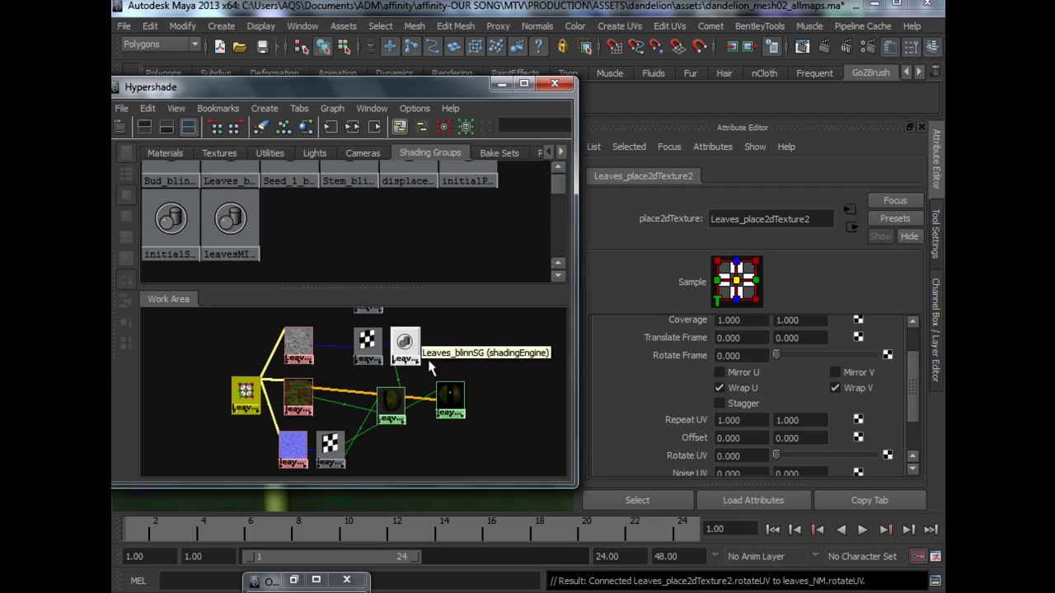
- Delete the unused nodes from the scene and move the leavesMIA material closer to its texture nodes
mouse_move(425, 380)
alt+middle_down()
mouse_move(404, 383)
mouse_move(411, 378)
alt+middle_up()
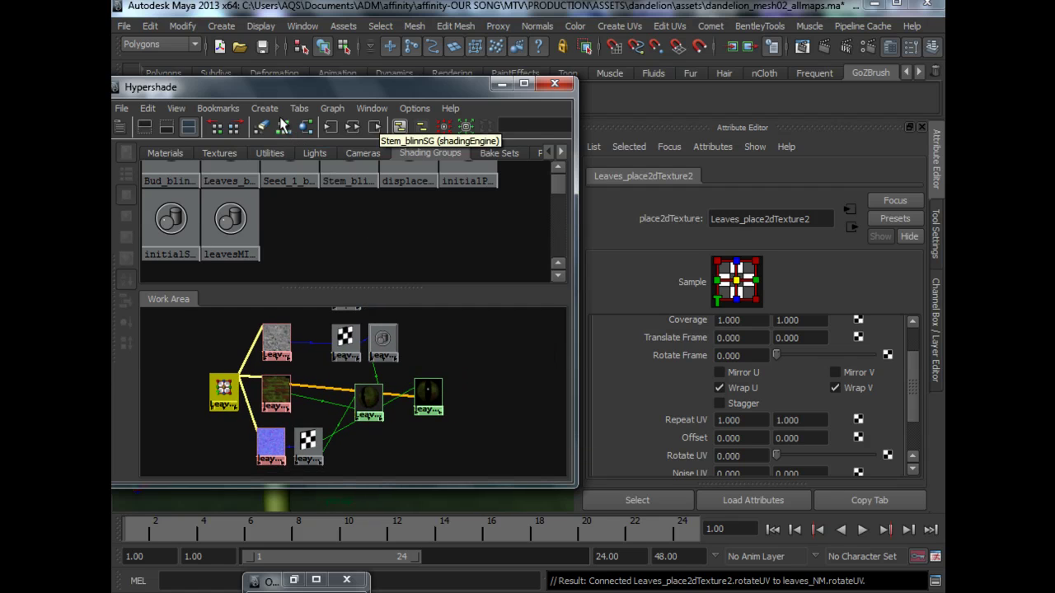
click(149, 108)
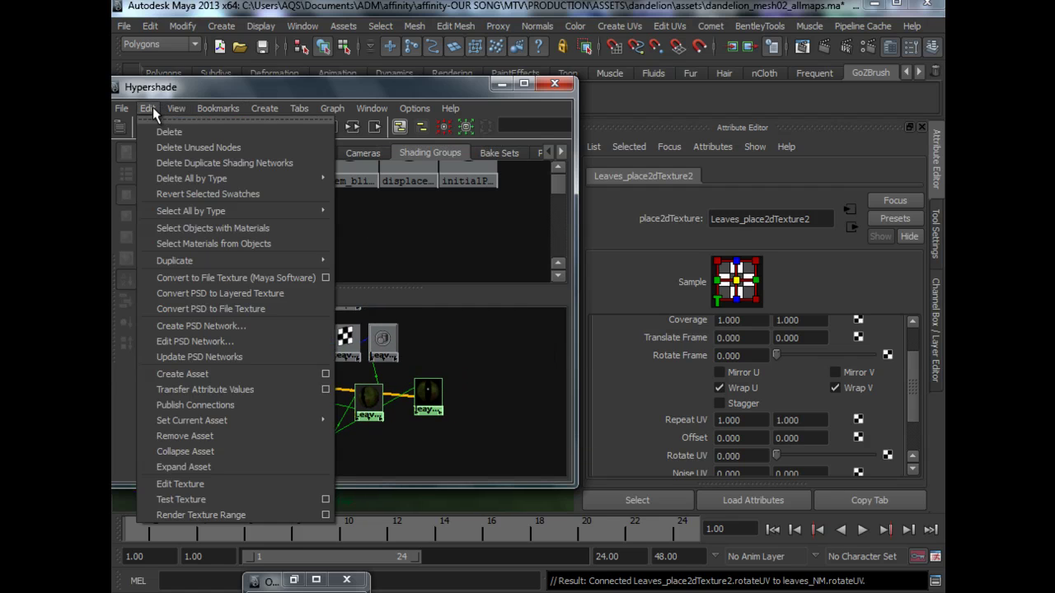
click(181, 148)
alt+middle_drag(392, 360, 409, 369)
drag(438, 391, 363, 392)
mouse_move(408, 389)
alt+middle_down()
mouse_move(425, 375)
mouse_move(417, 384)
alt+middle_up()
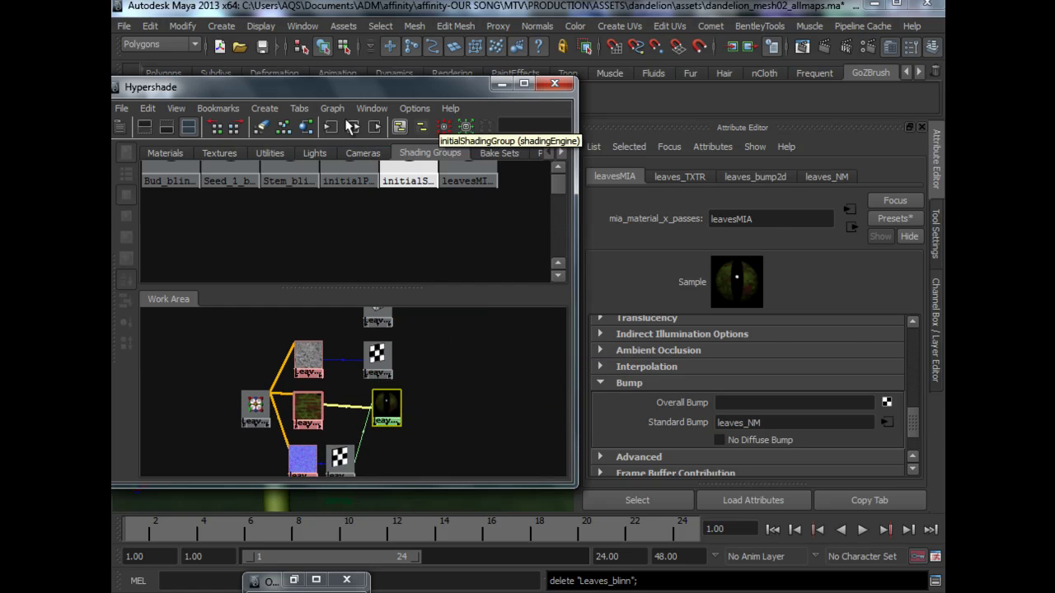
- Move the Hypershade clear of the viewport and look over the remaining shading groups and the leavesMIA network
drag(414, 99, 685, 114)
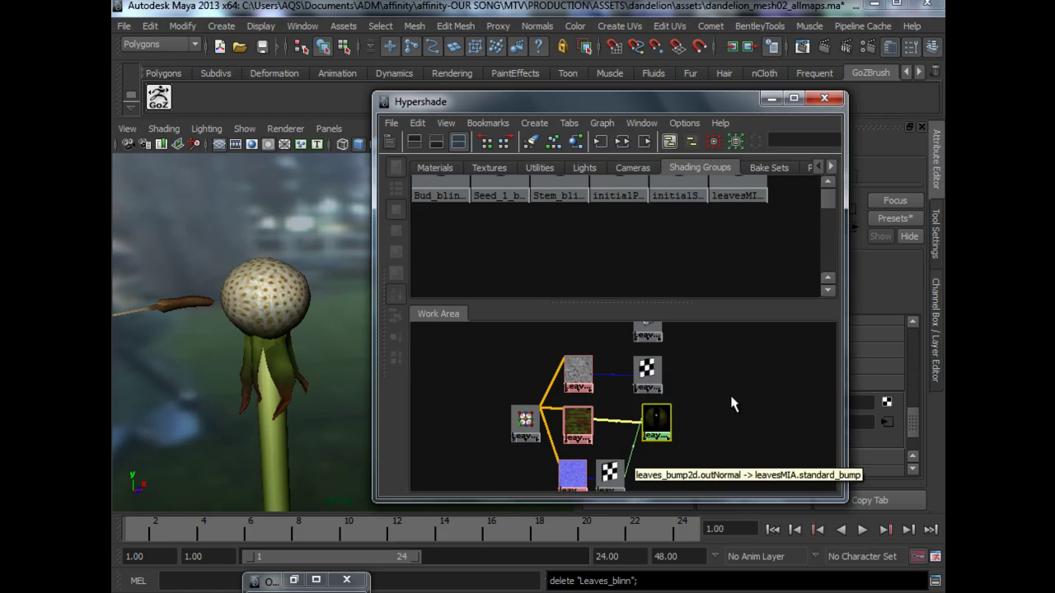
alt+middle_drag(731, 404, 719, 411)
scroll(705, 235, up, 2)
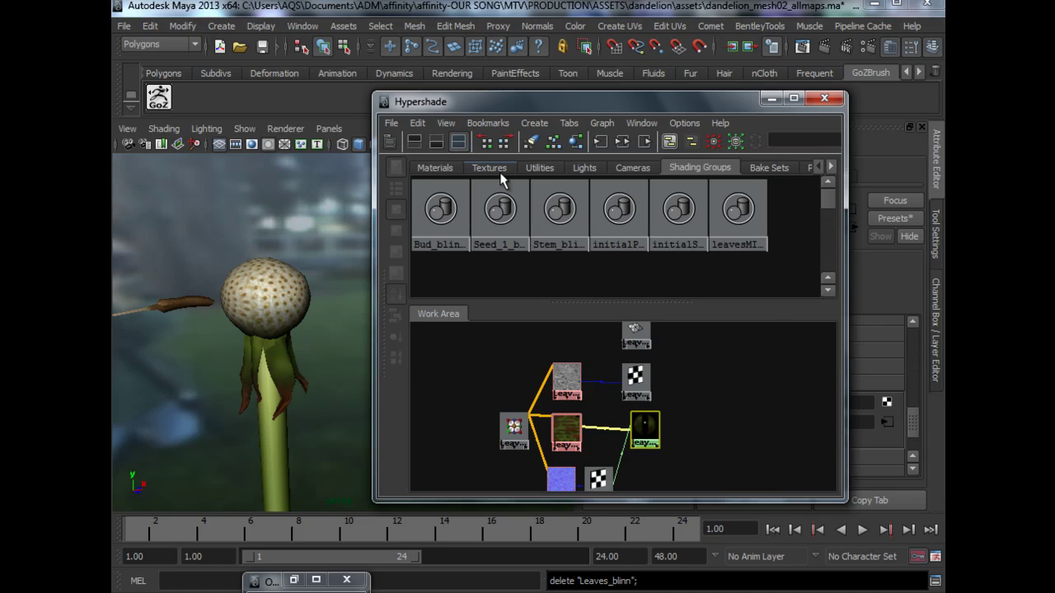
alt+middle_drag(707, 424, 681, 404)
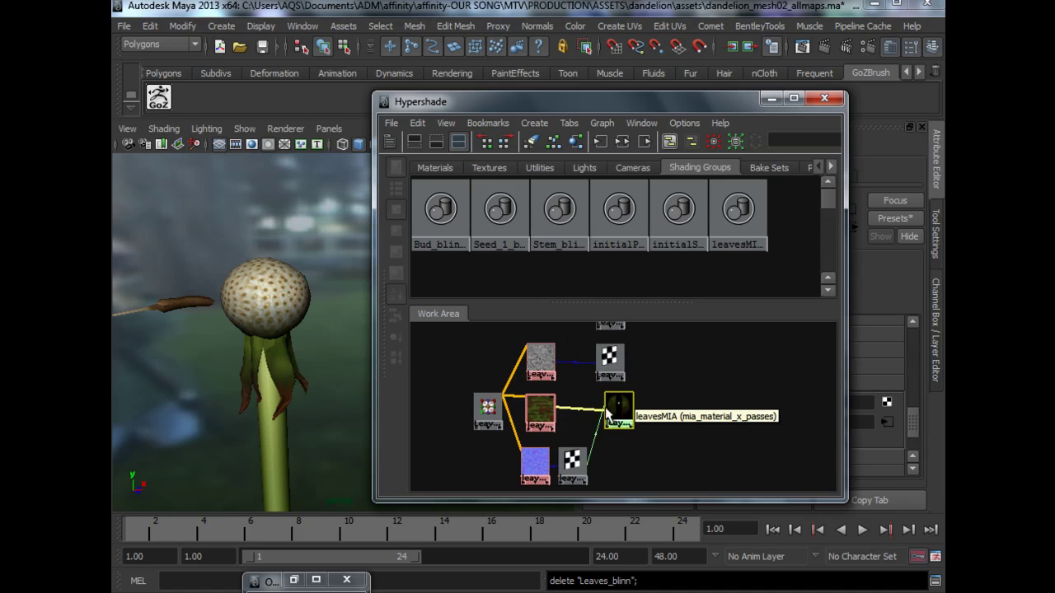
alt+middle_drag(653, 406, 662, 398)
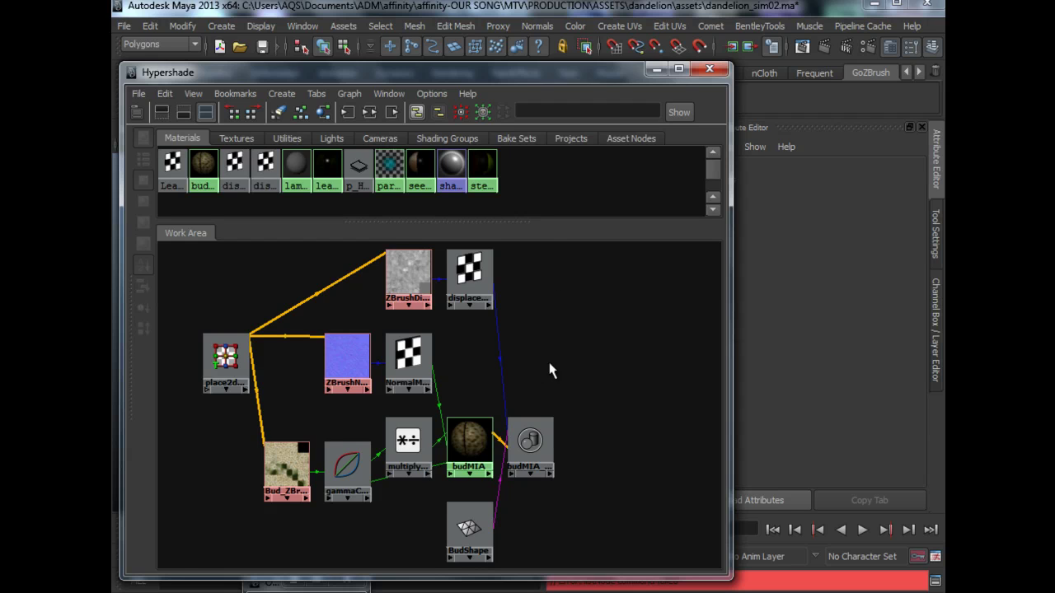
- Examine the bud shading network in dandelion_sim02, checking how ZBrushNormalMap and NormalMapSettings feed the standard bump of budMIA
alt+middle_drag(519, 353, 528, 355)
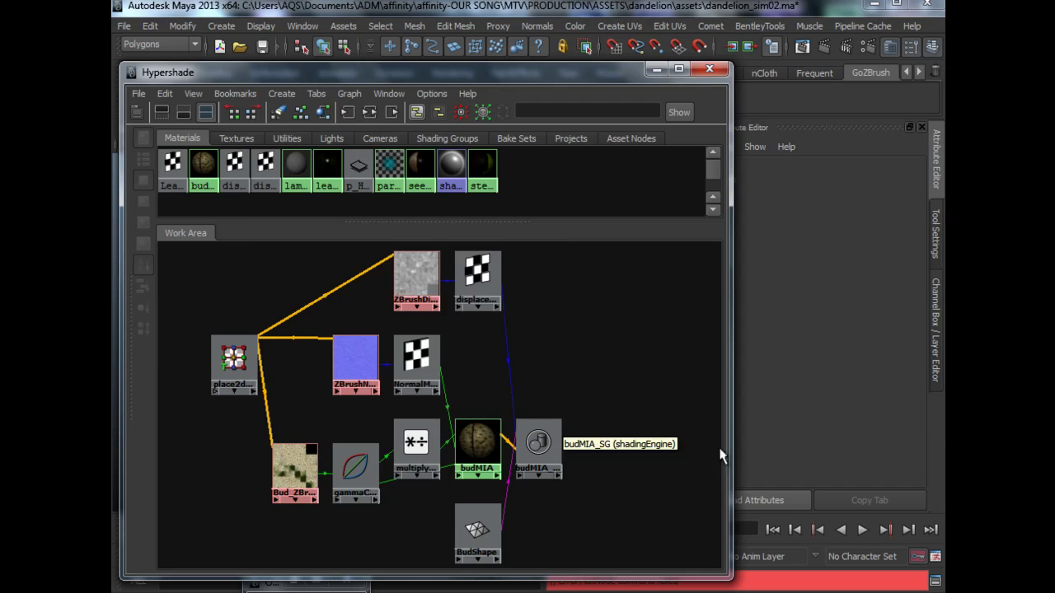
alt+middle_drag(665, 447, 657, 443)
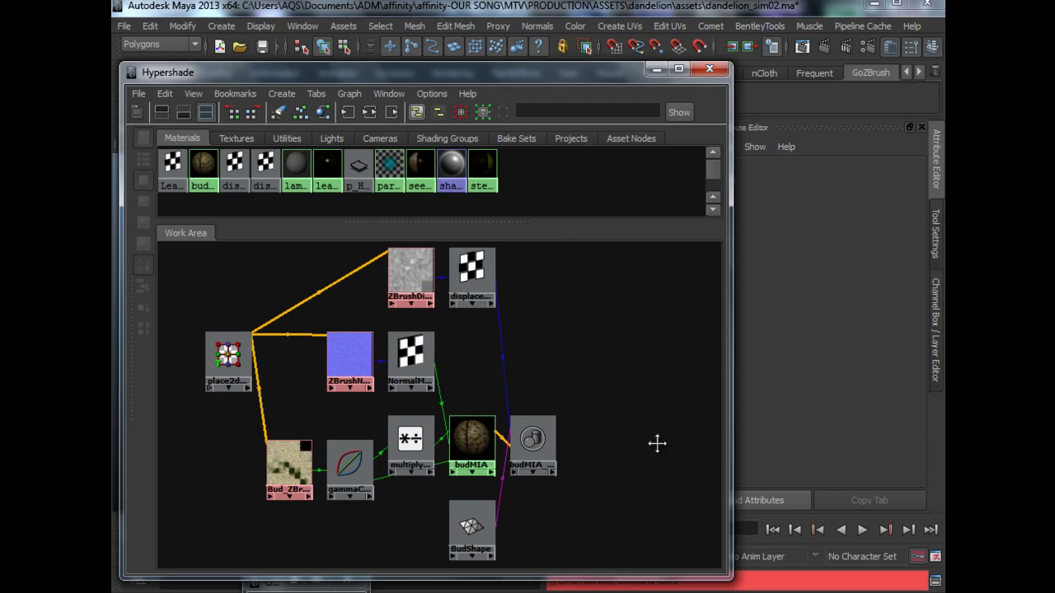
click(477, 442)
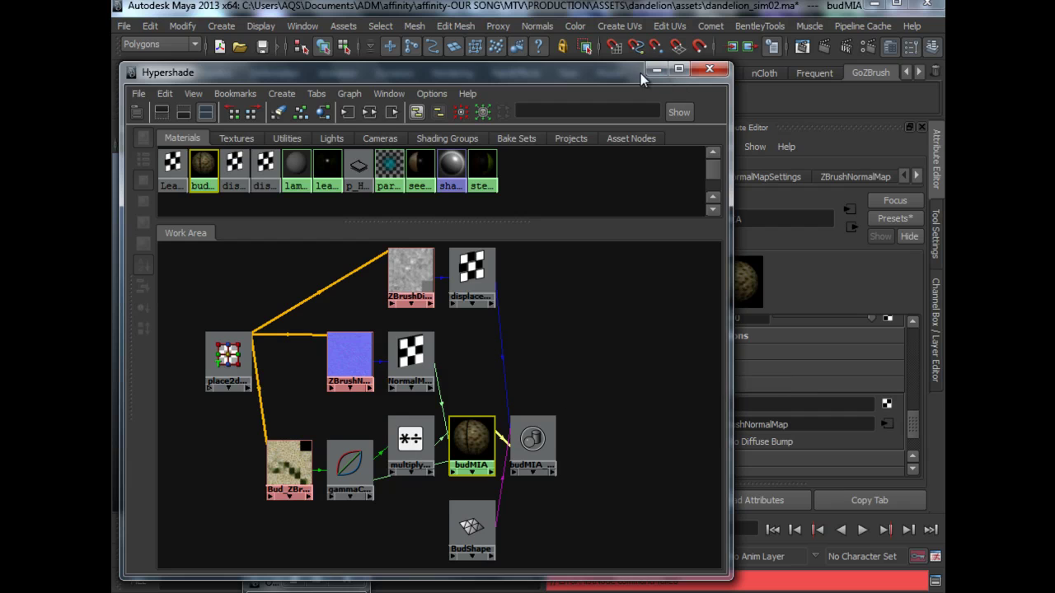
drag(563, 74, 498, 75)
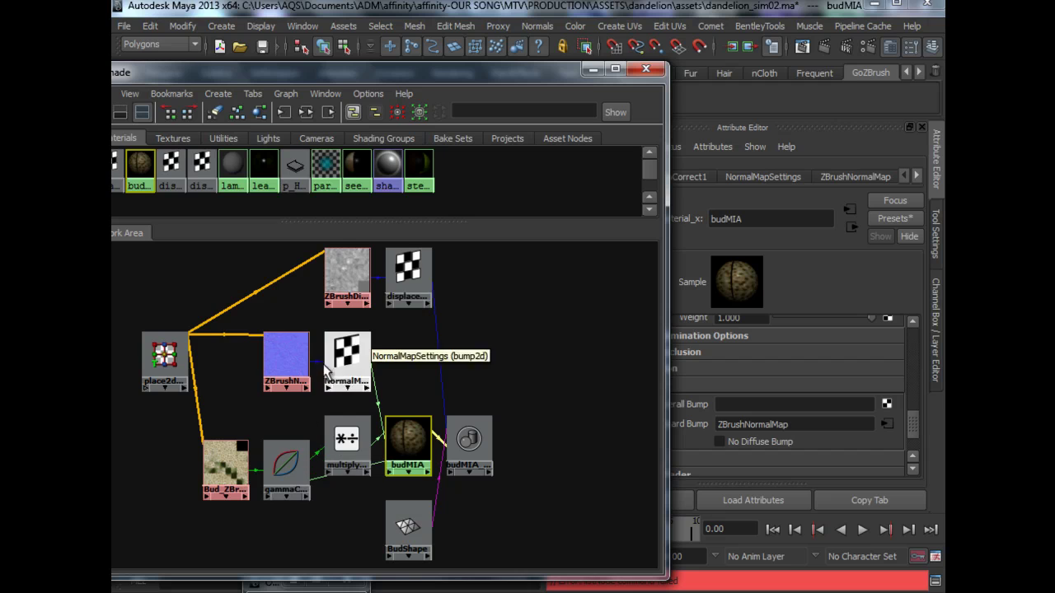
click(291, 362)
click(347, 364)
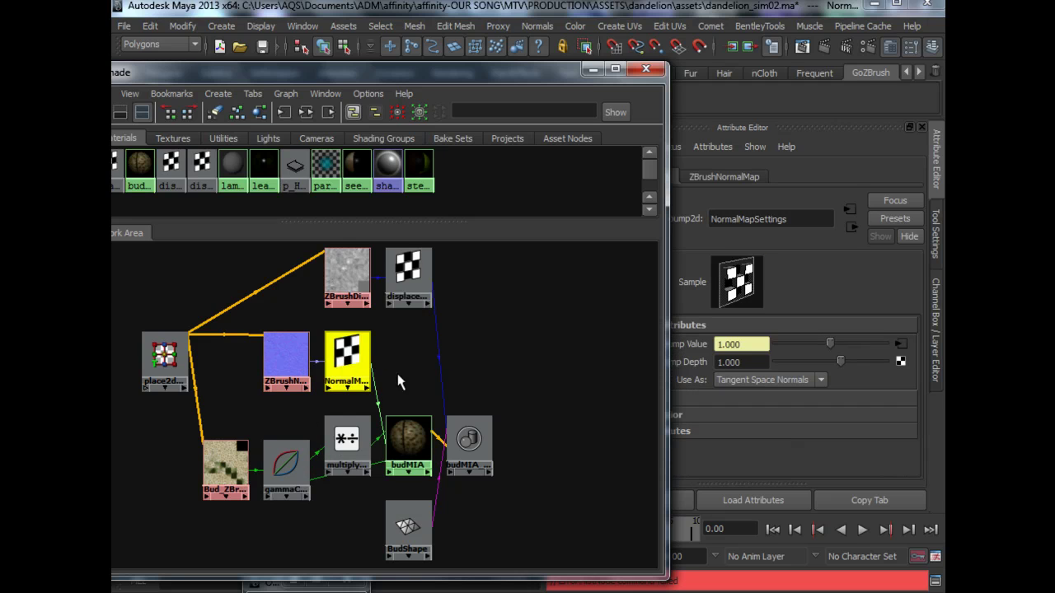
click(404, 446)
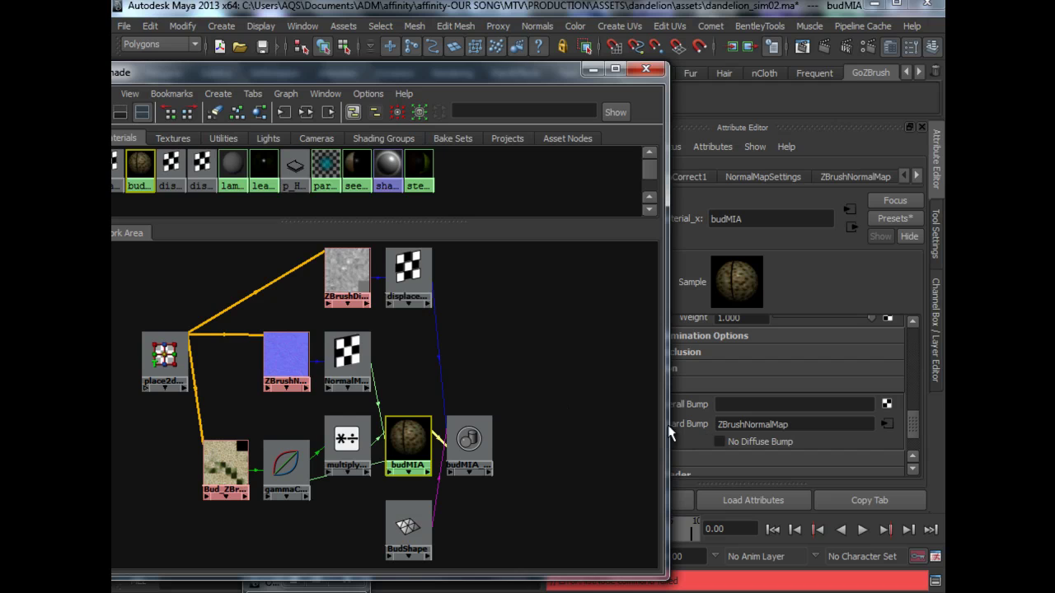
- Inspect the Bud_ZBrushTexture file node and the gammaCorrect1 node between it and budMIA
alt+middle_drag(568, 416, 546, 358)
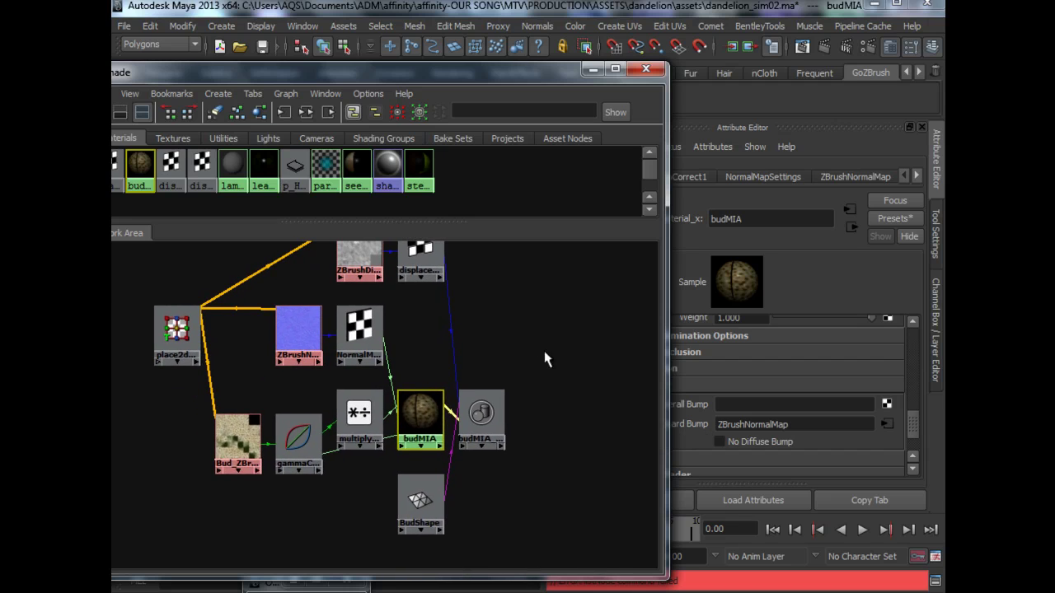
click(233, 453)
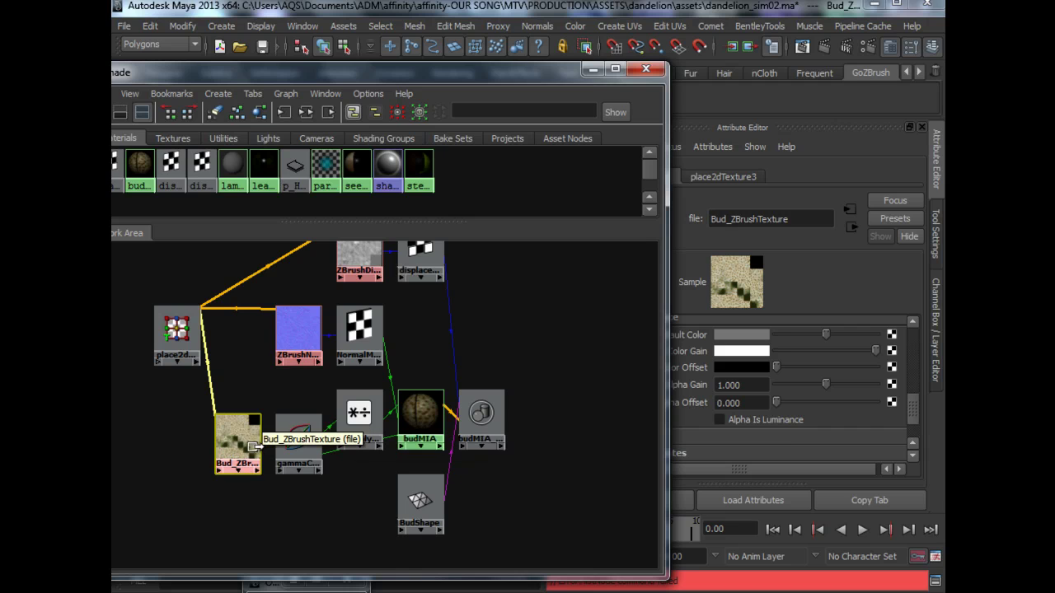
click(293, 441)
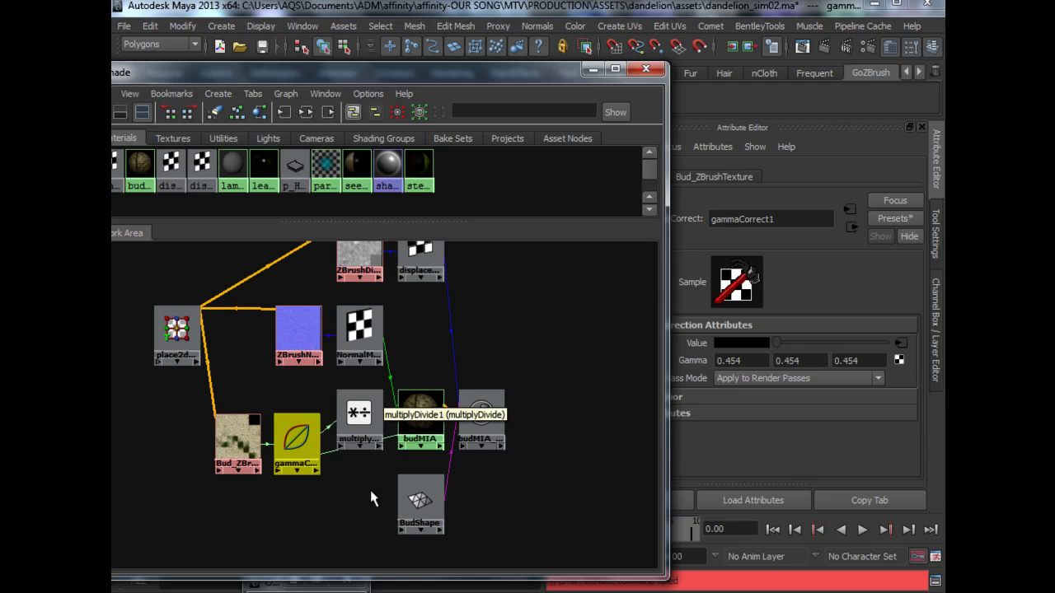
drag(404, 66, 426, 78)
alt+right_drag(430, 320, 440, 332)
alt+middle_drag(440, 332, 440, 346)
alt+right_drag(440, 346, 420, 342)
alt+middle_drag(421, 343, 422, 354)
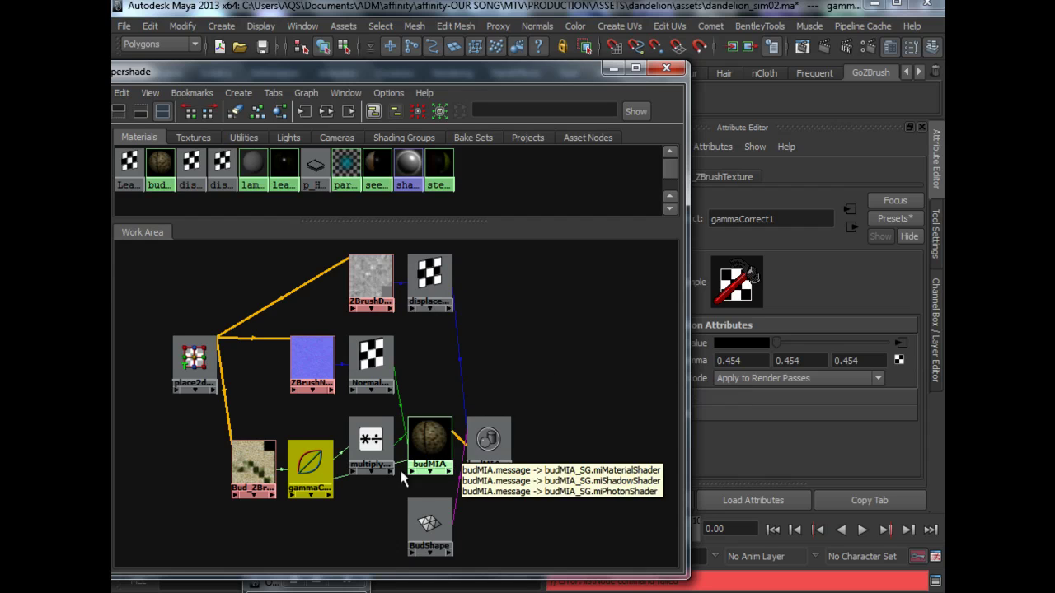
- Check the default input and output color profiles in the mental ray Render Settings
click(859, 46)
drag(377, 27, 577, 72)
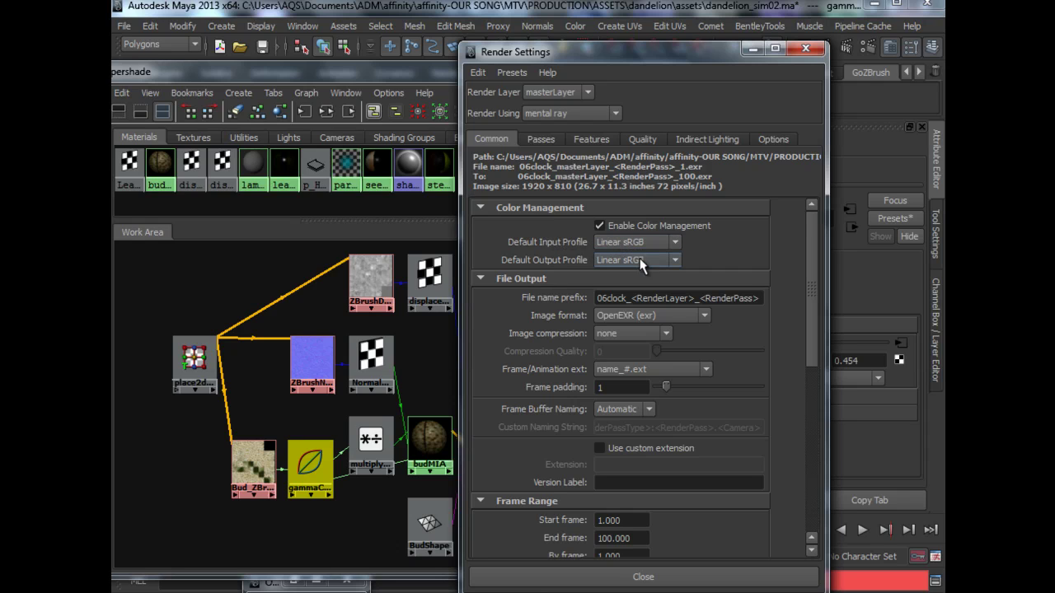
click(805, 47)
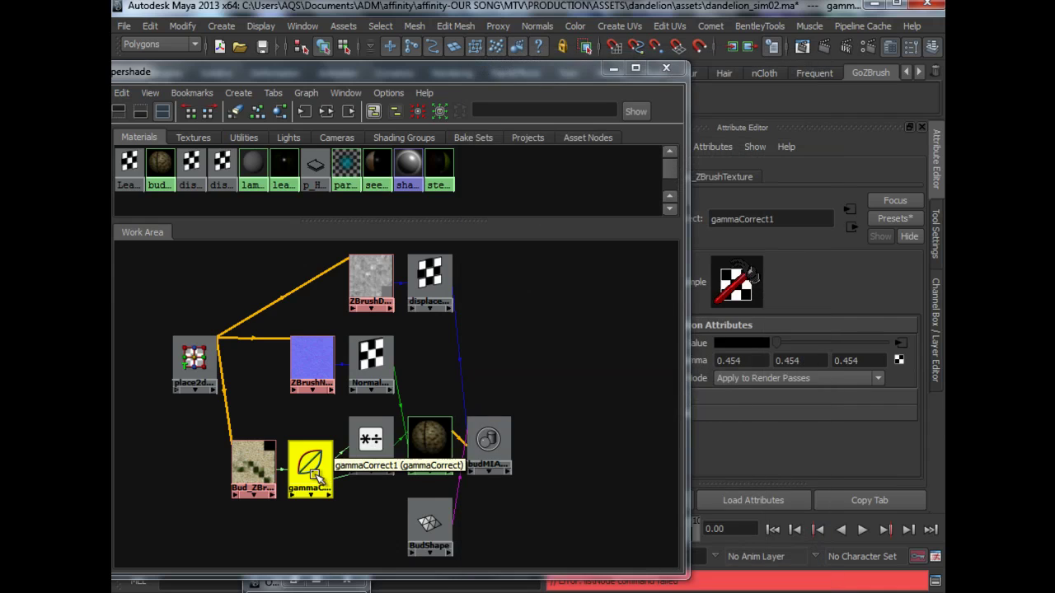
- Check the three gamma values of gammaCorrect1 and the diffuse settings of budMIA
double_click(729, 360)
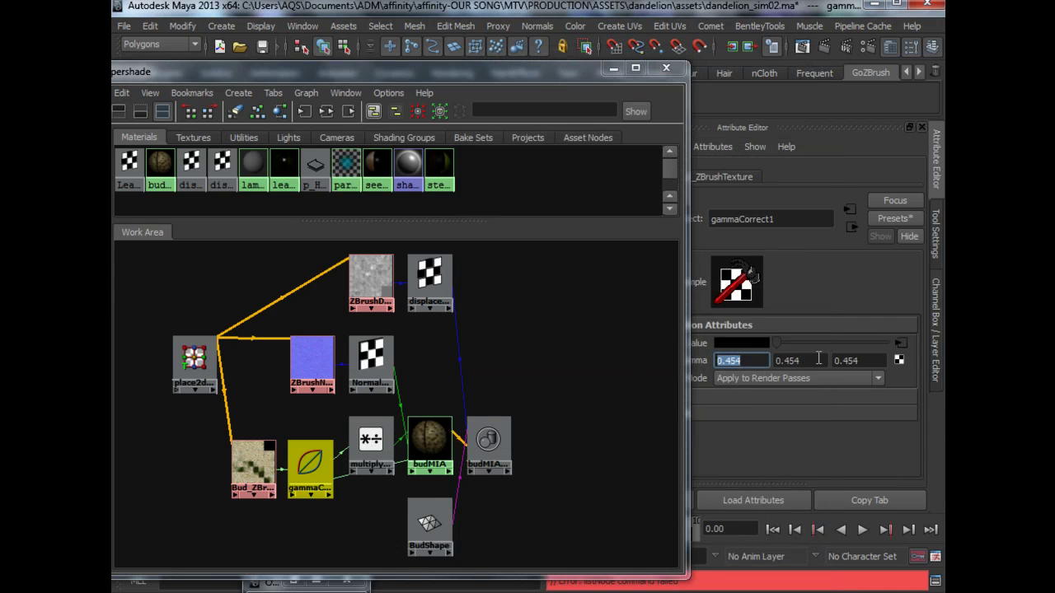
key(Tab)
key(Tab)
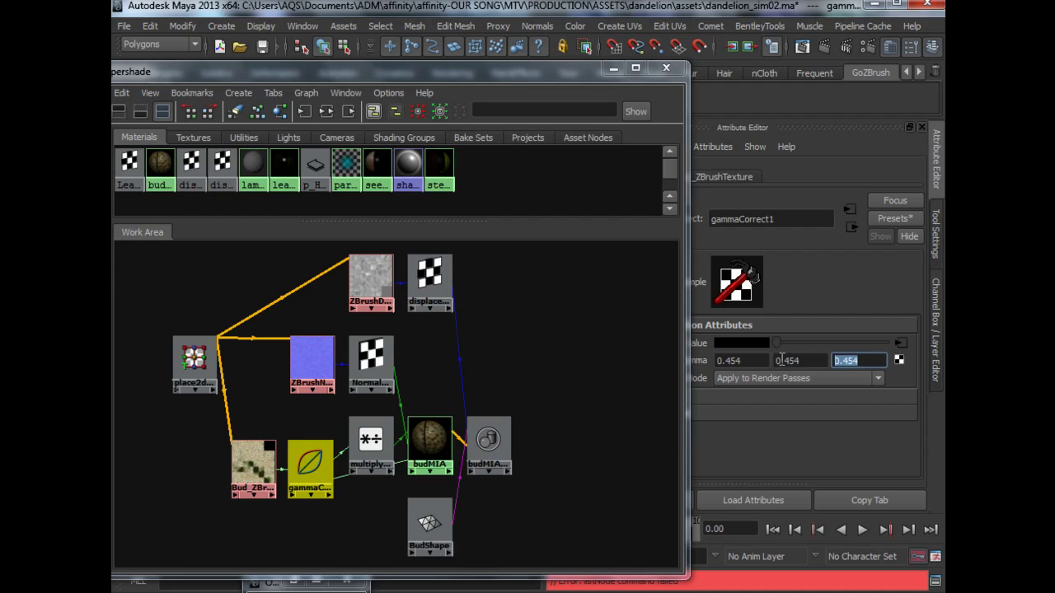
key(Tab)
click(434, 441)
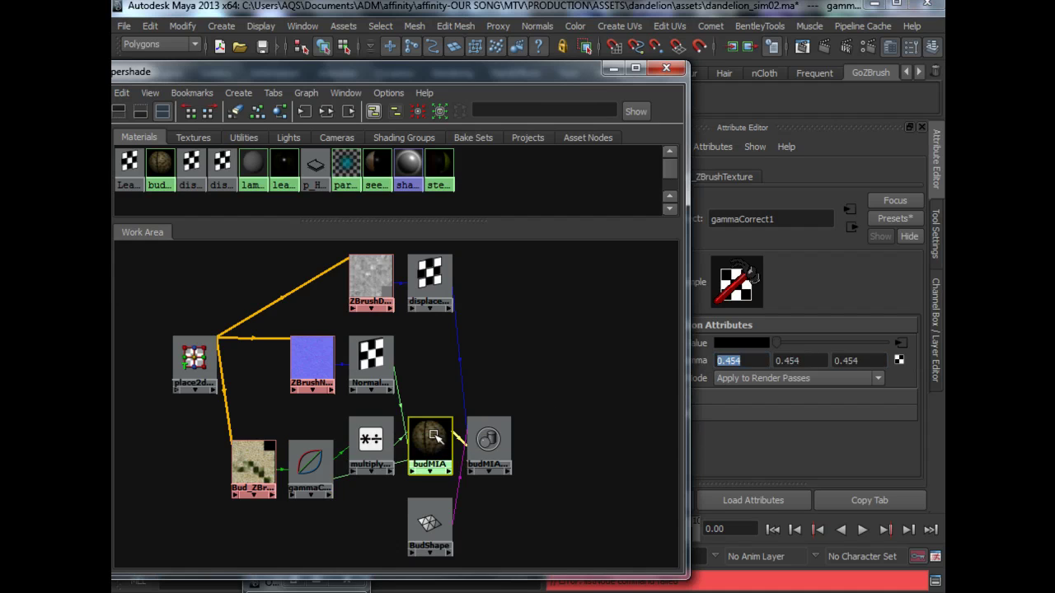
drag(912, 418, 912, 337)
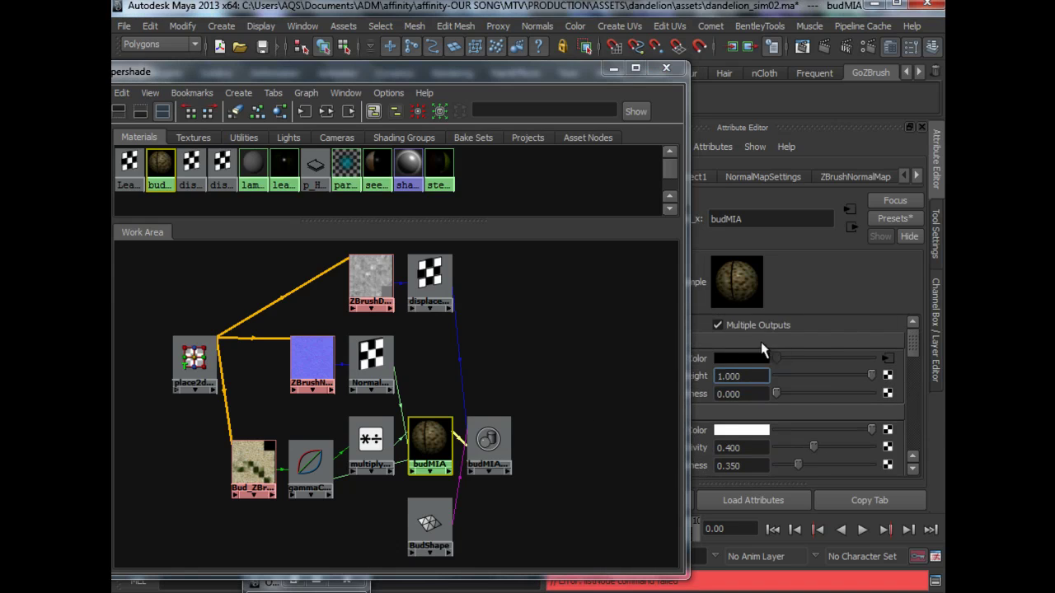
- View the available color profile options for the Bud_ZBrushTexture file without choosing one
click(256, 470)
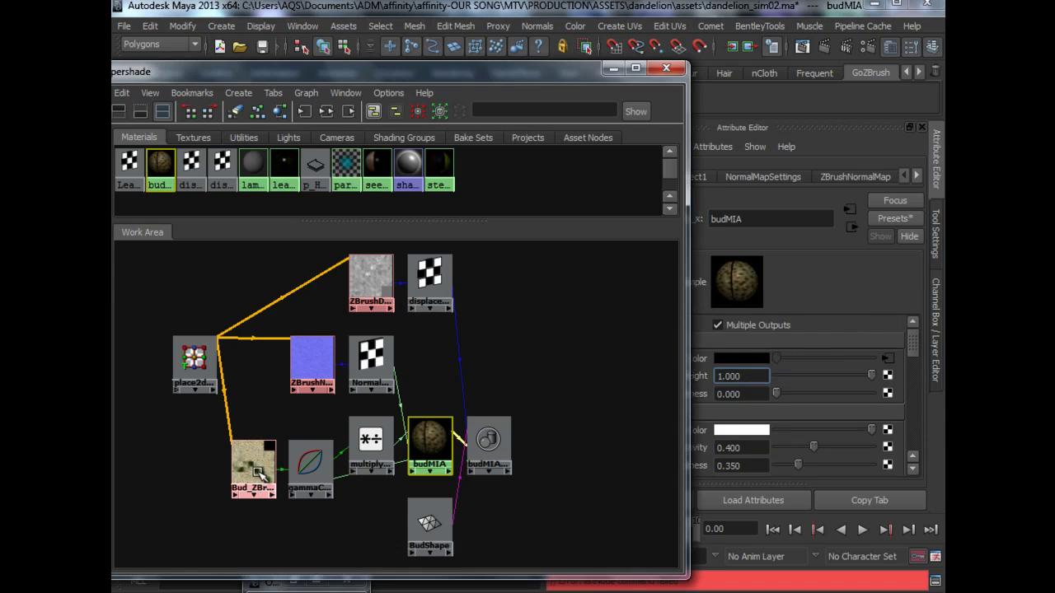
scroll(910, 404, down, 5)
drag(912, 400, 912, 348)
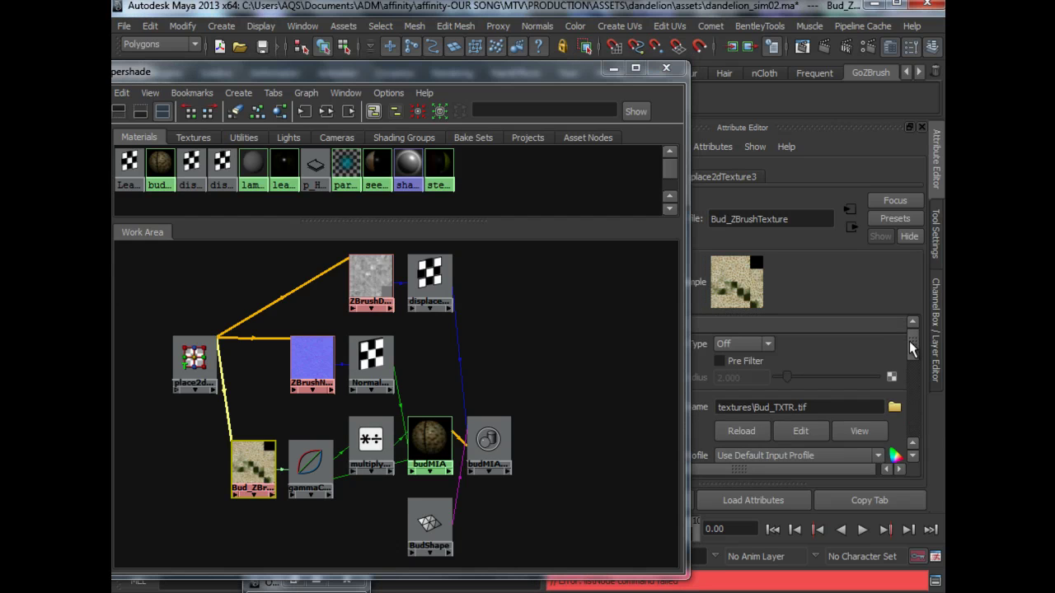
click(816, 454)
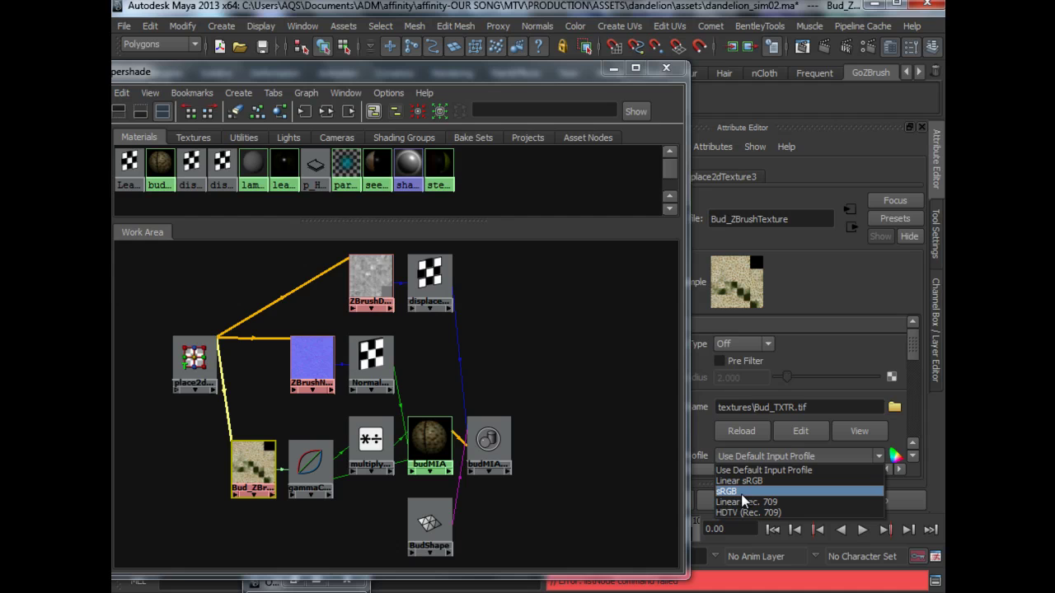
click(511, 505)
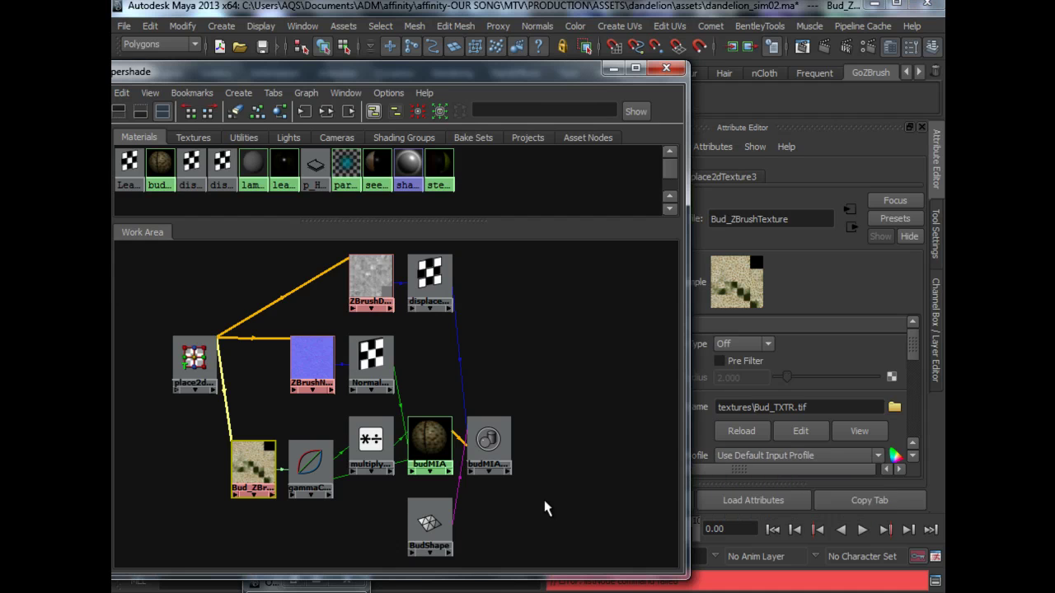
- Trace the output connection from gammaCorrect1 to the diffuse color of budMIA
click(294, 469)
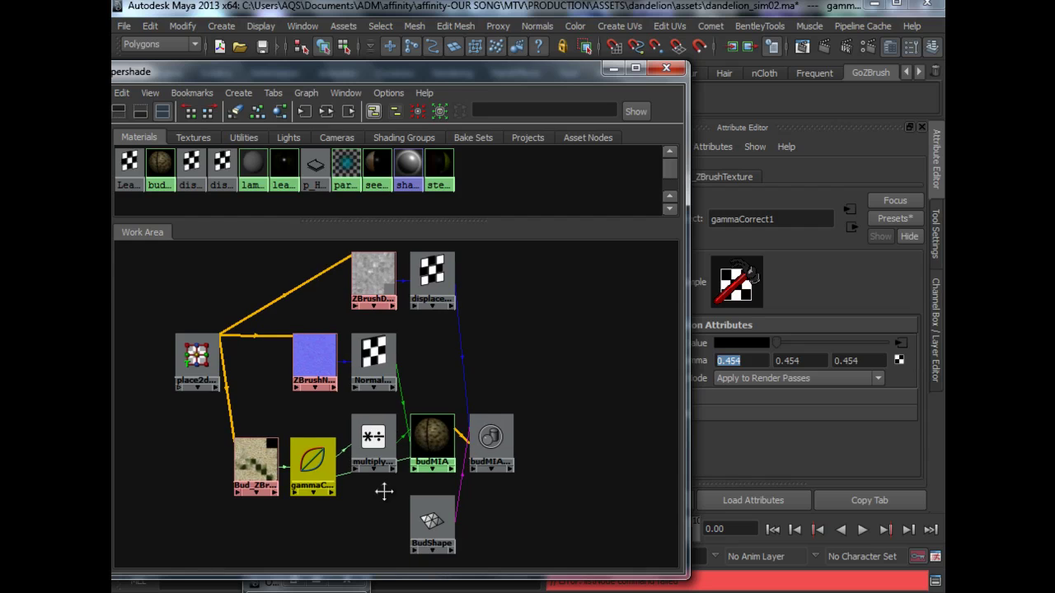
scroll(384, 490, up, 2)
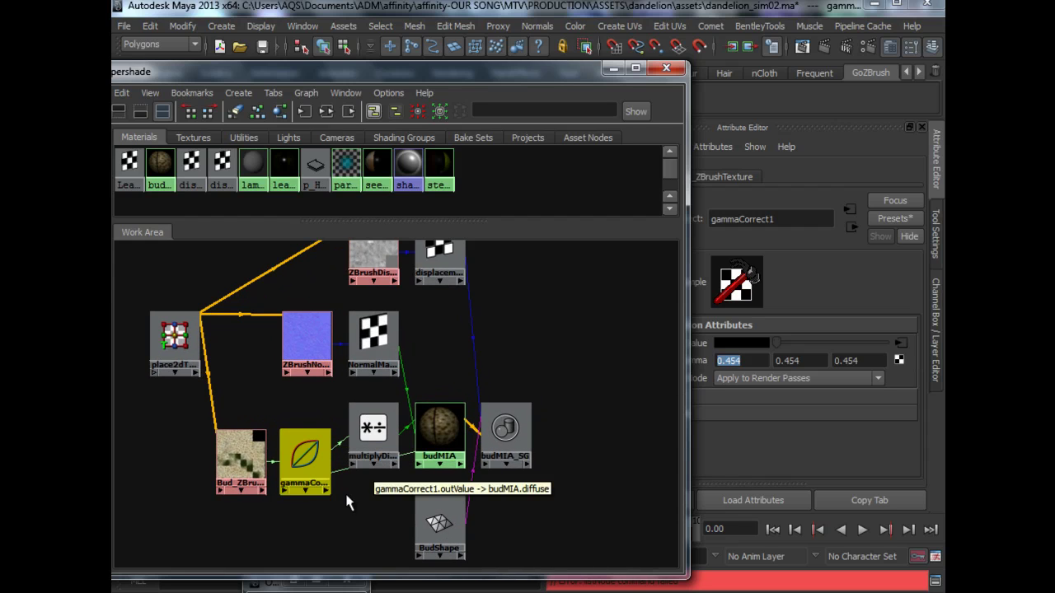
alt+middle_drag(354, 491, 371, 483)
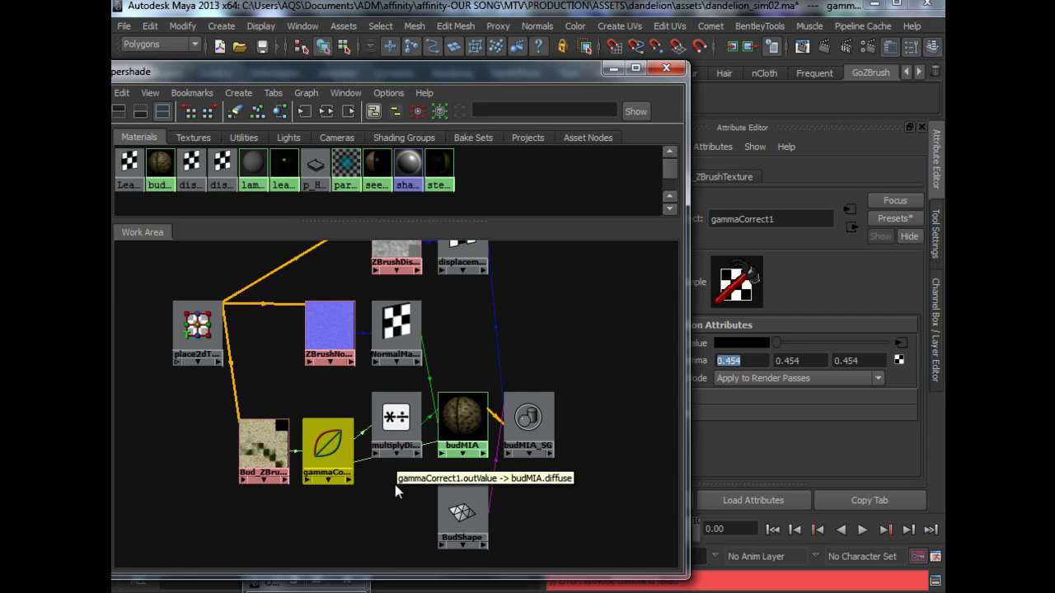
scroll(421, 431, up, 2)
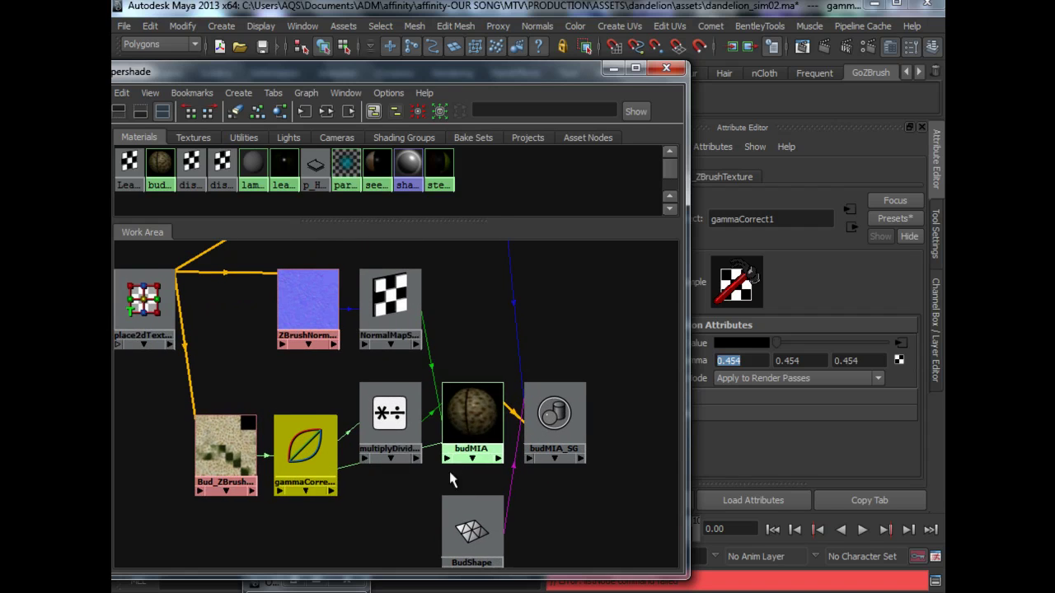
- Check the translucency settings of the budMIA material
alt+middle_drag(464, 475, 440, 471)
click(449, 417)
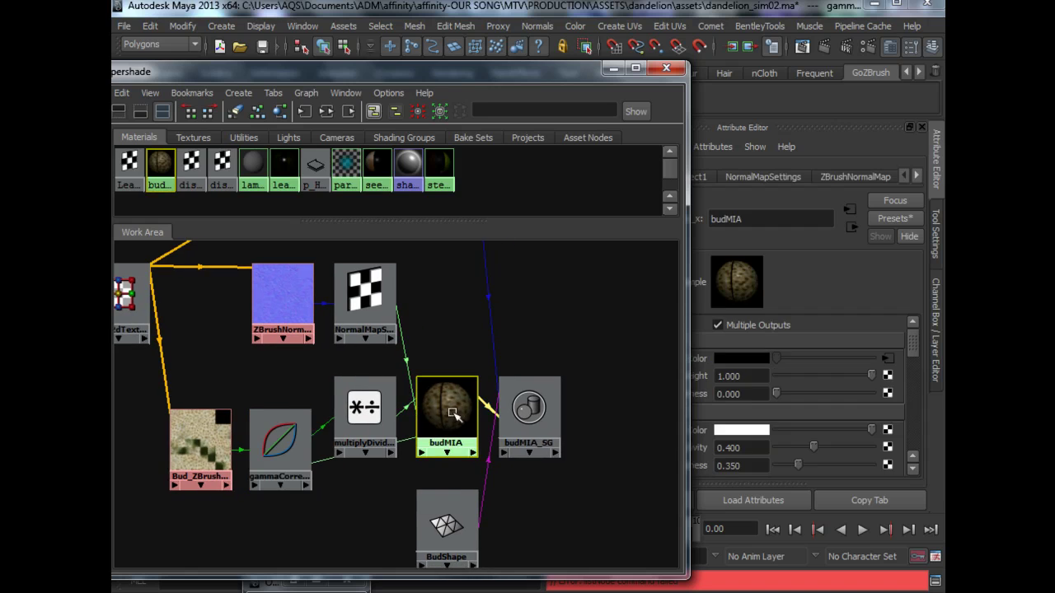
scroll(917, 371, down, 5)
scroll(923, 408, down, 3)
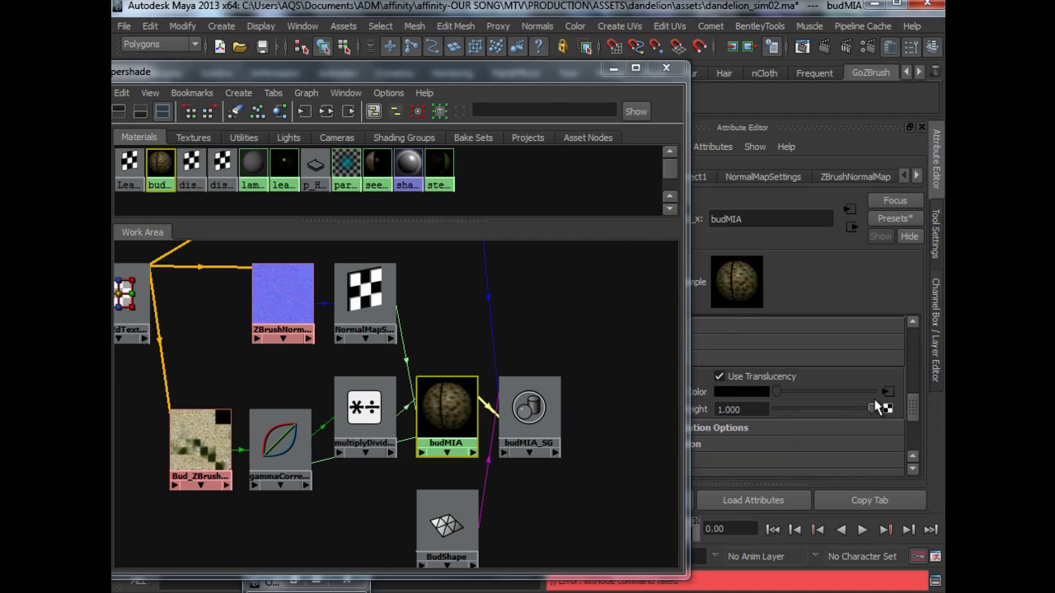
drag(539, 85, 443, 80)
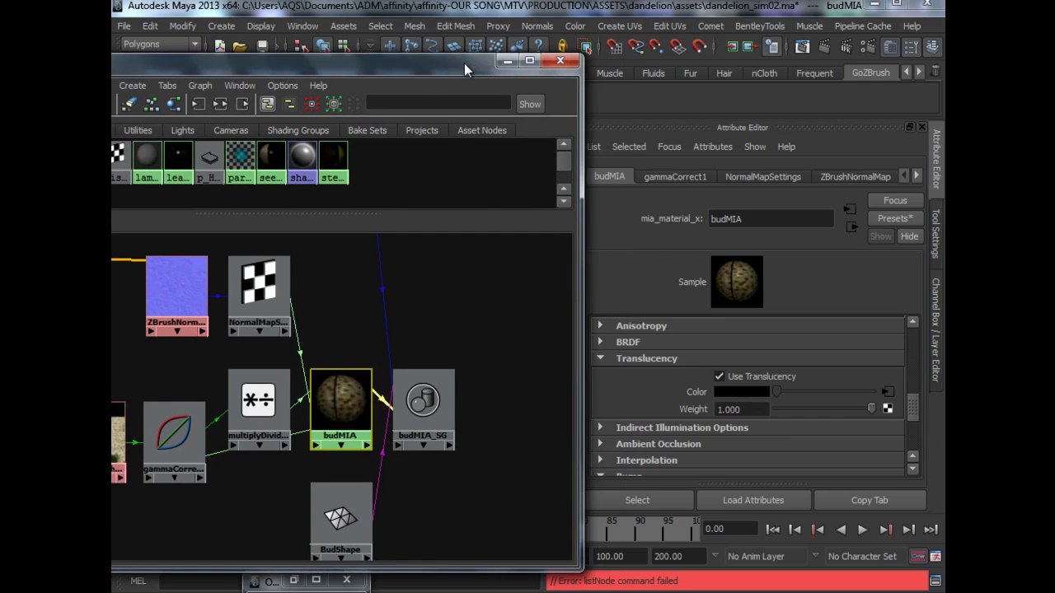
drag(467, 61, 430, 42)
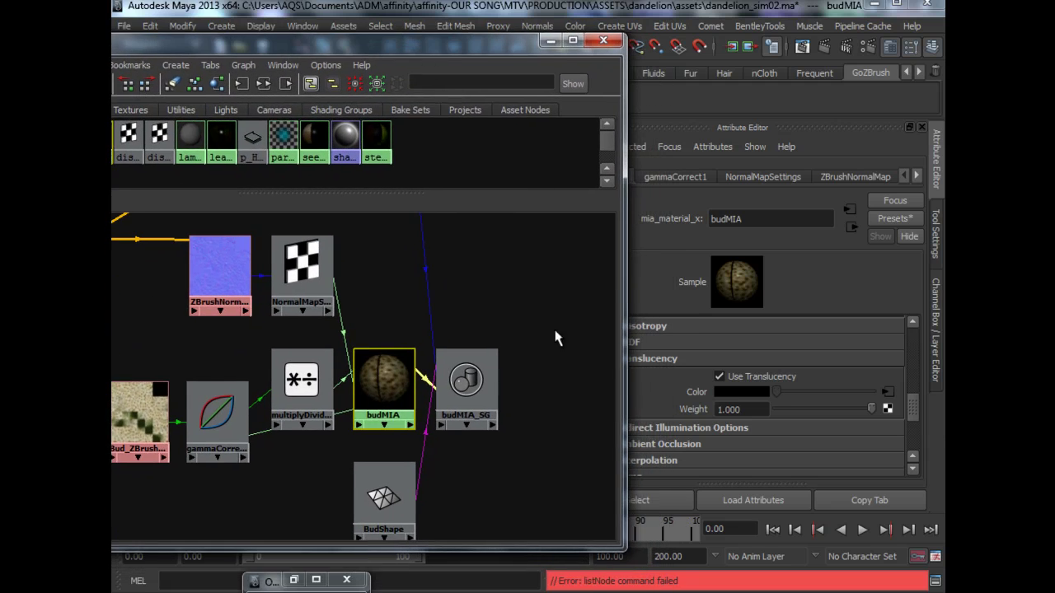
- Check the operation and the Input 2 values of multiplyDivide1 in the budMIA network
alt+middle_drag(552, 341, 550, 330)
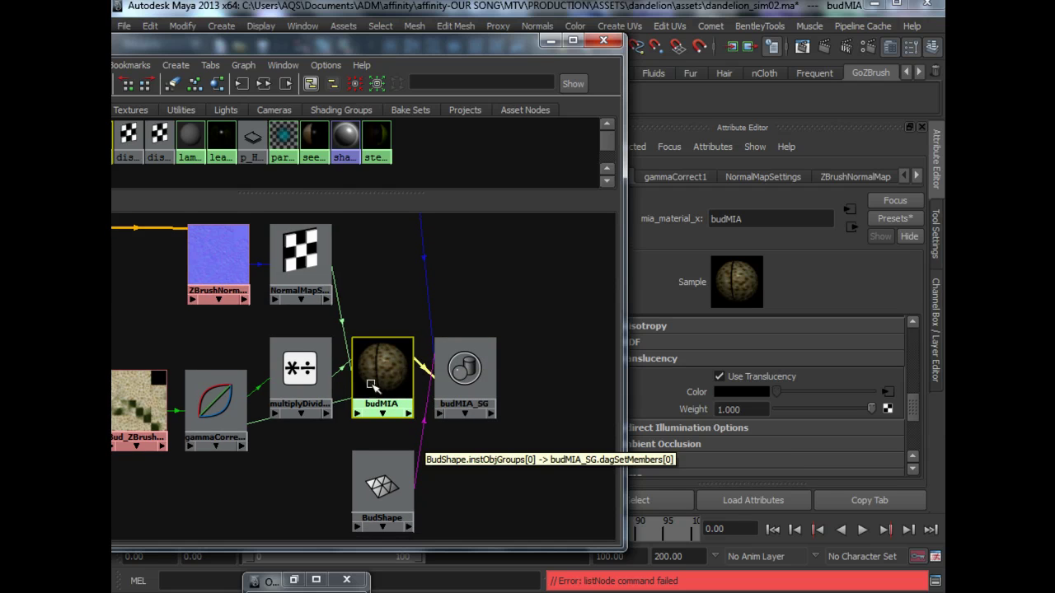
drag(322, 374, 316, 378)
click(314, 367)
alt+middle_drag(342, 416, 369, 426)
alt+right_drag(368, 426, 347, 419)
middle_drag(350, 426, 404, 392)
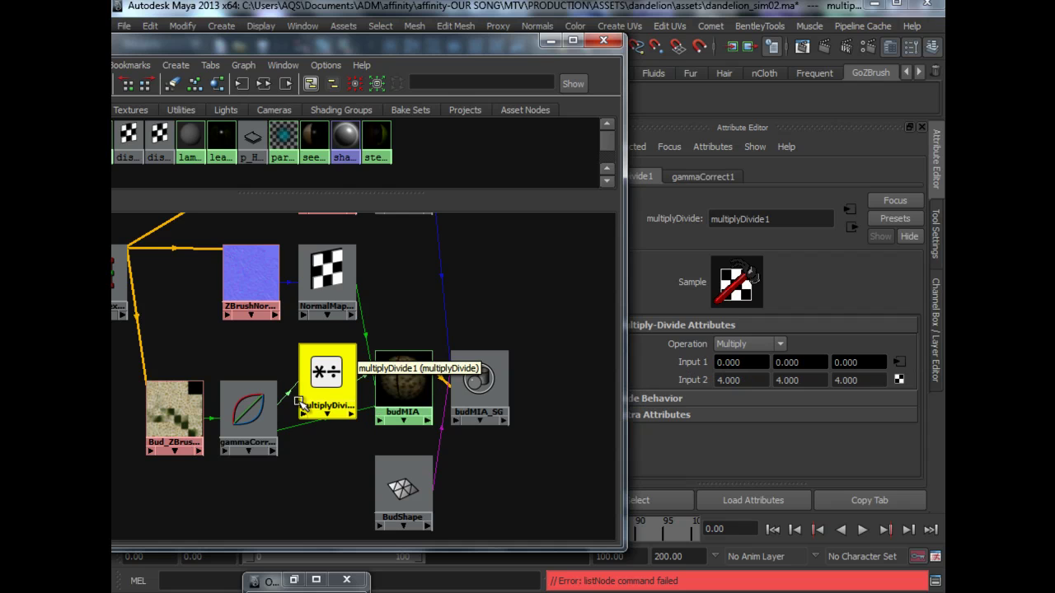
drag(311, 392, 308, 392)
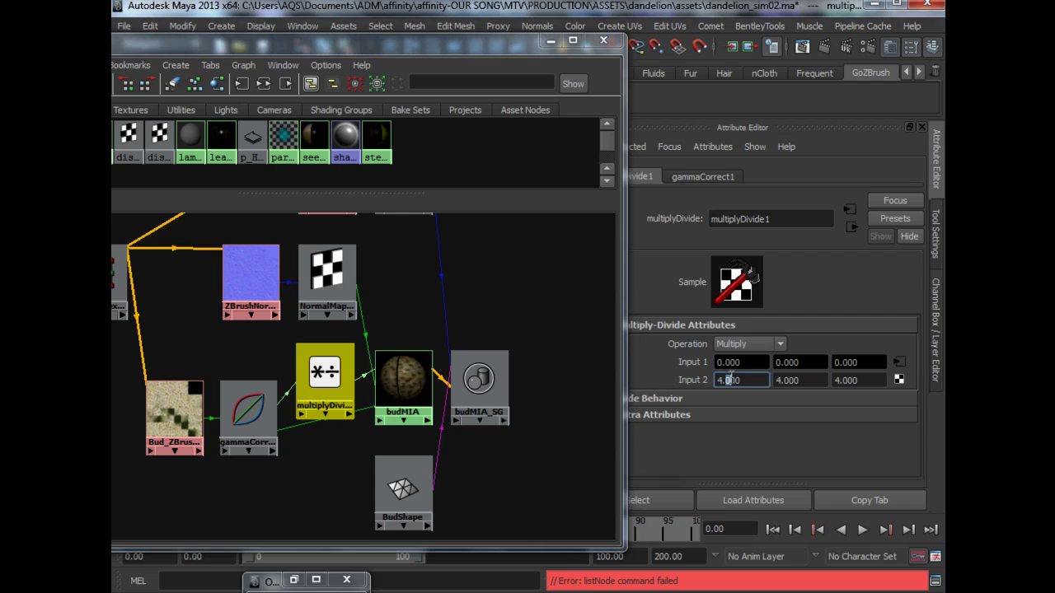
- Compare budMIA's translucency color and weight with the multiplyDivide1 node that feeds it from the gamma-corrected bud texture
click(403, 381)
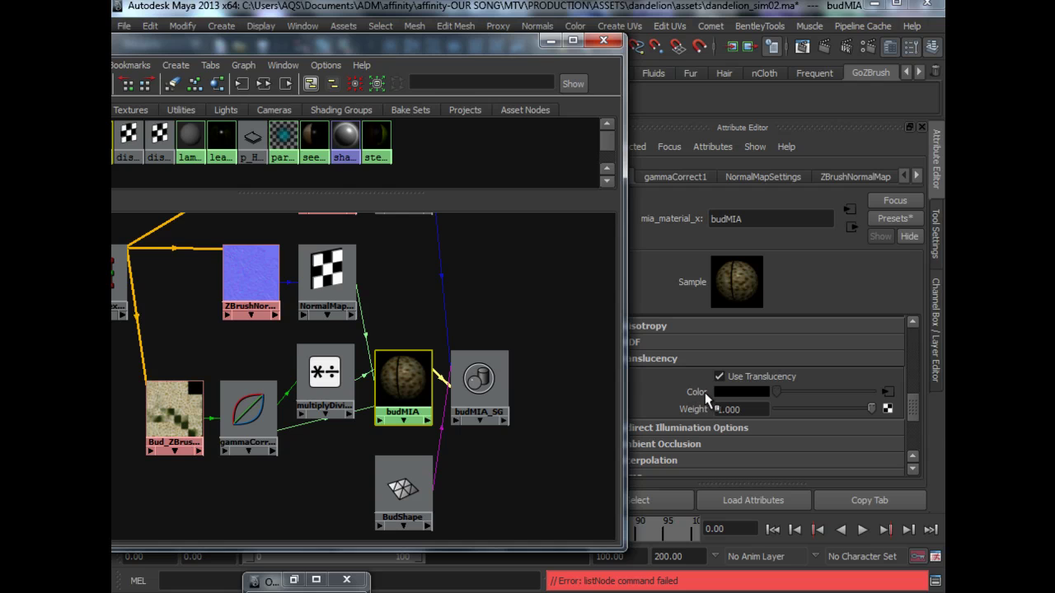
drag(491, 43, 467, 45)
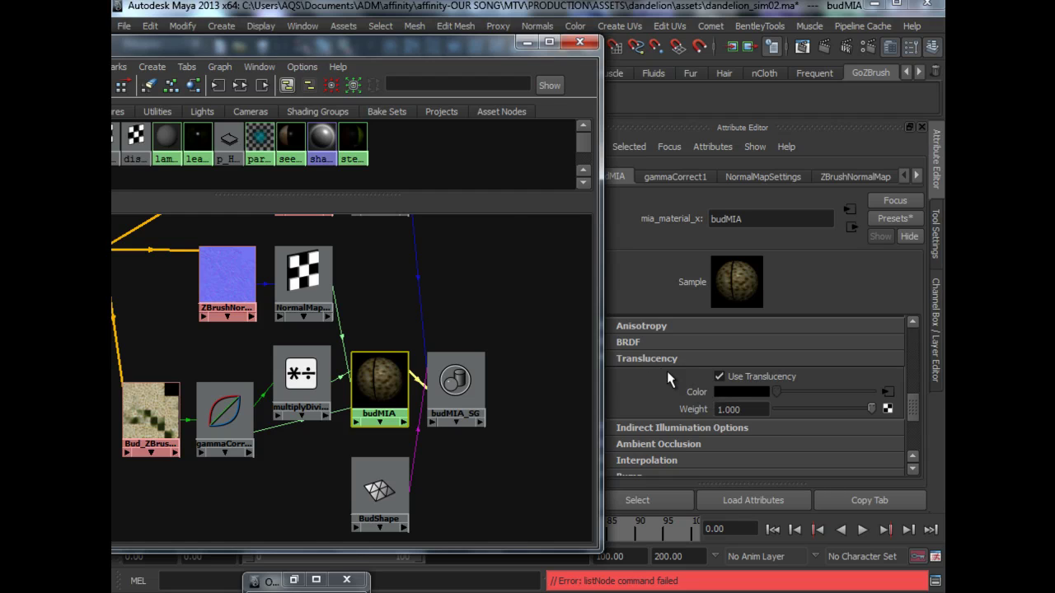
drag(452, 48, 495, 59)
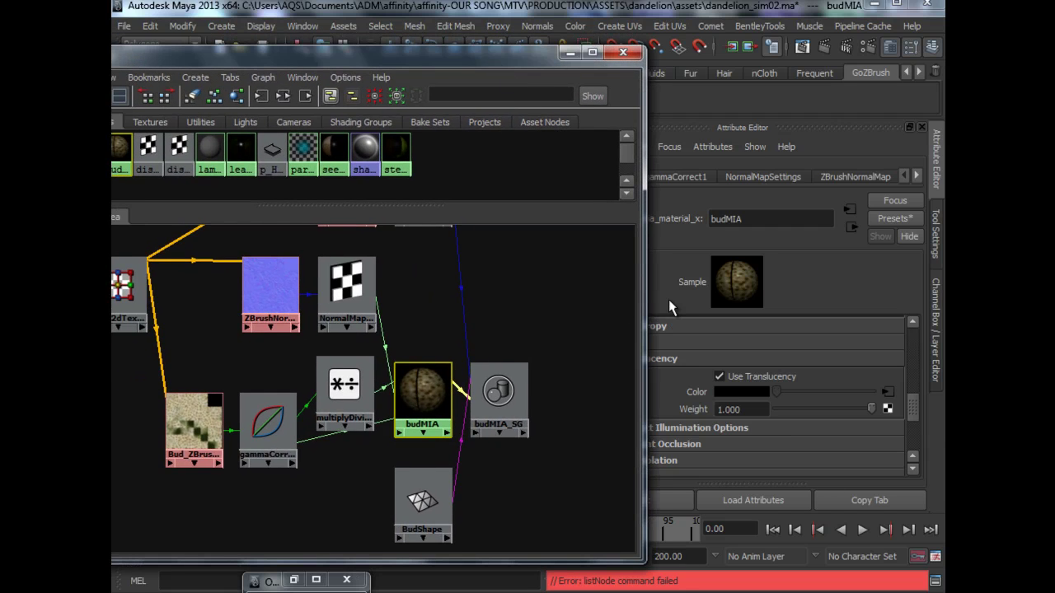
drag(488, 56, 497, 59)
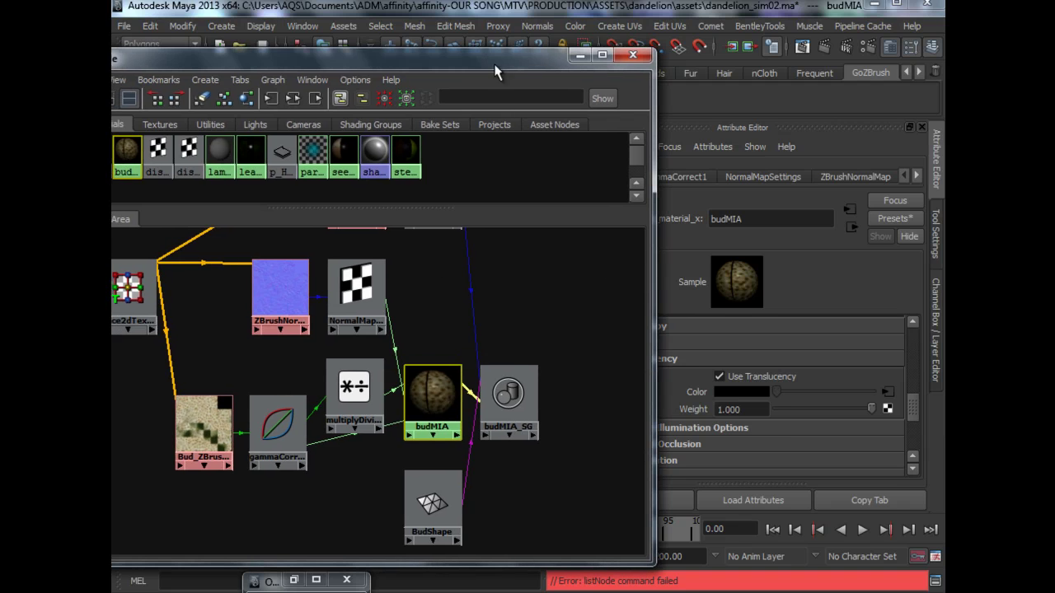
click(328, 424)
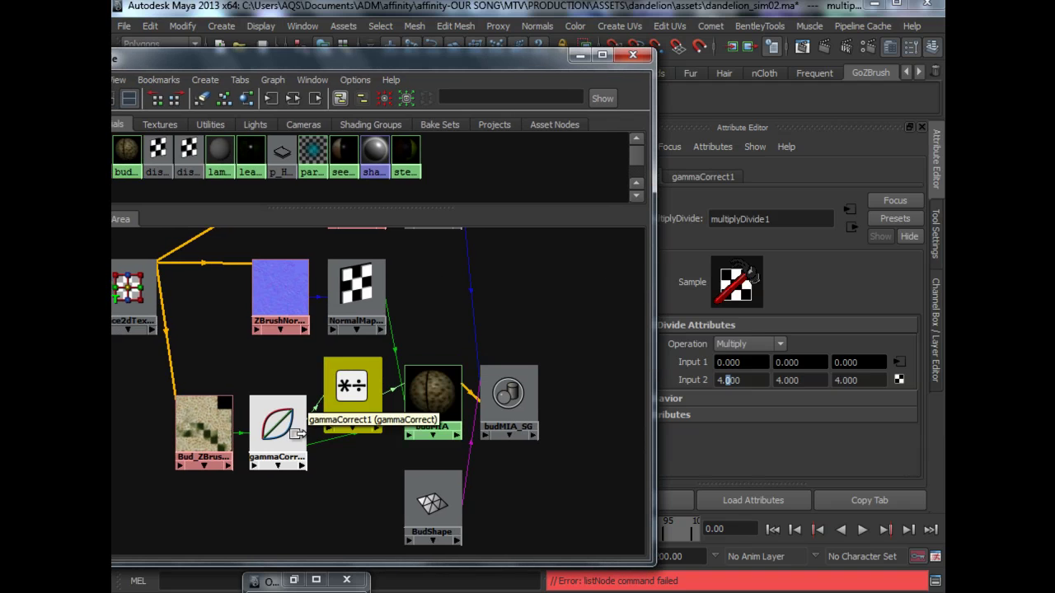
click(756, 381)
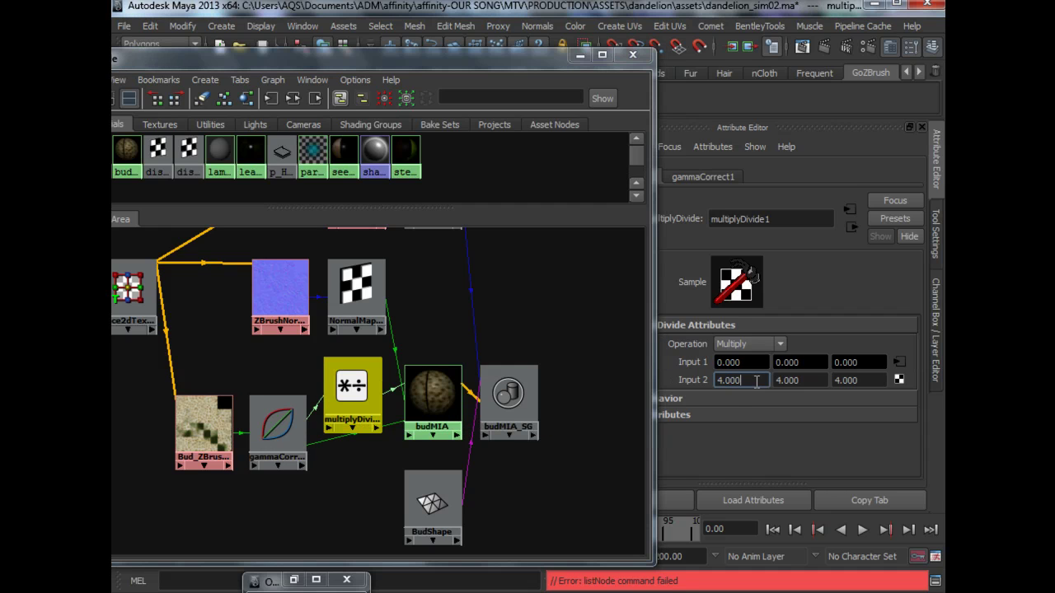
click(205, 429)
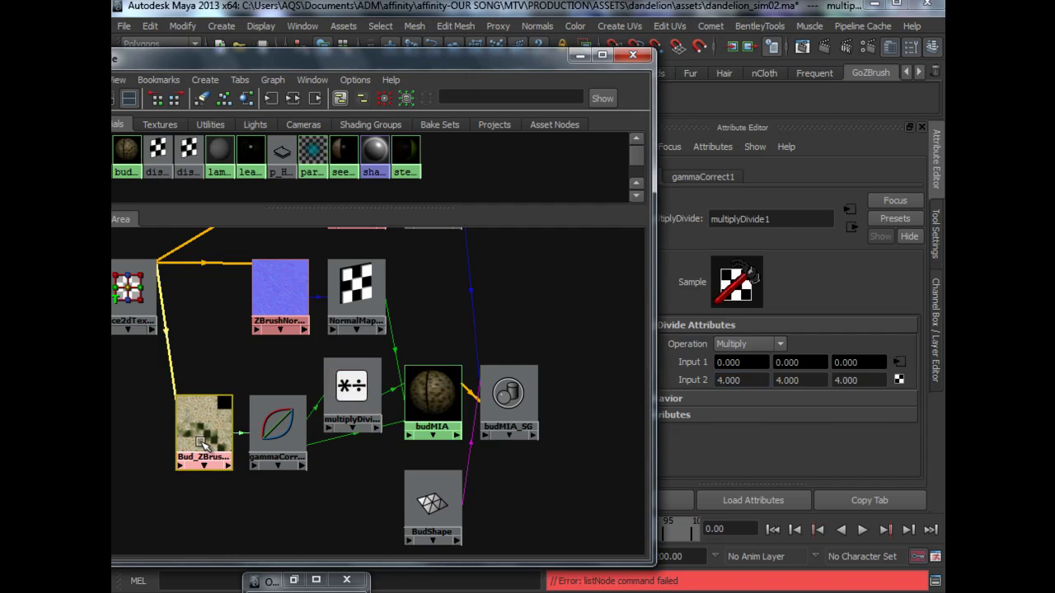
click(440, 412)
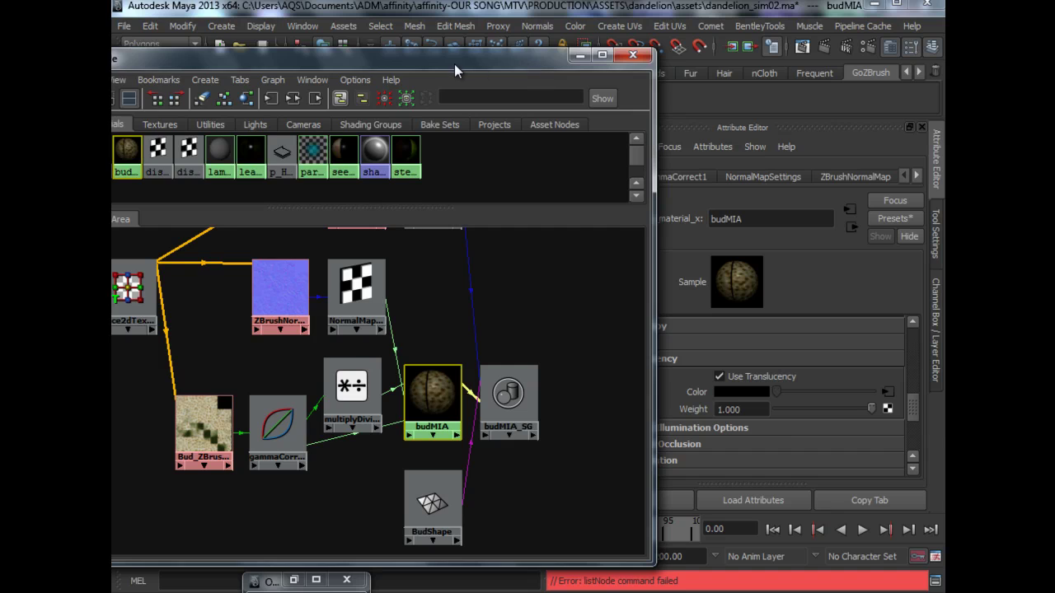
drag(530, 63, 492, 64)
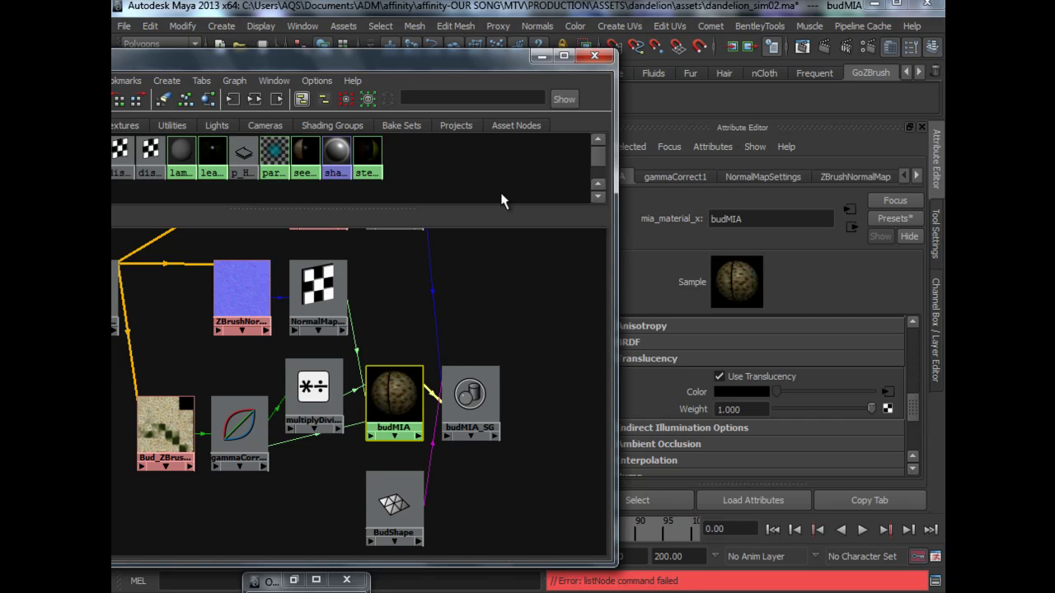
drag(368, 65, 484, 69)
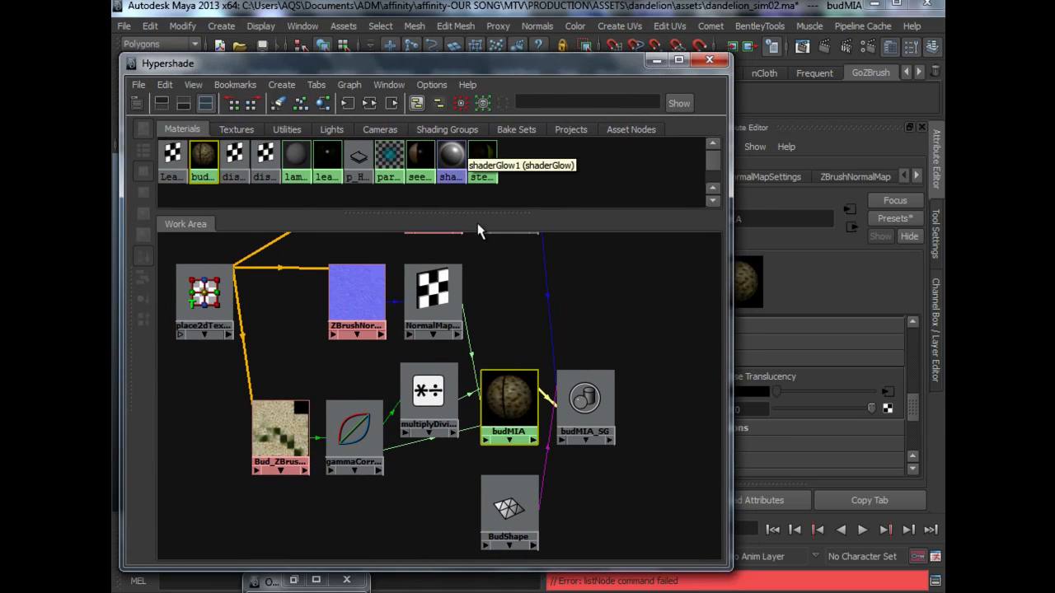
- Graph the leavesMIA network and review its gamma node and the material's diffuse and translucency settings
right_drag(328, 154, 382, 231)
click(441, 333)
drag(340, 342, 336, 318)
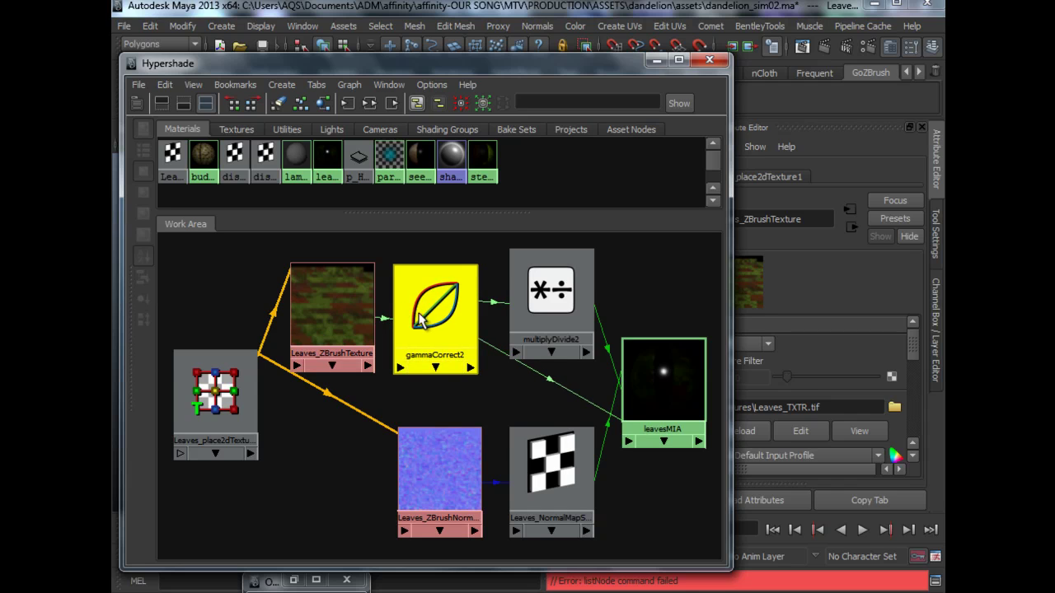
drag(430, 312, 426, 314)
drag(684, 378, 678, 377)
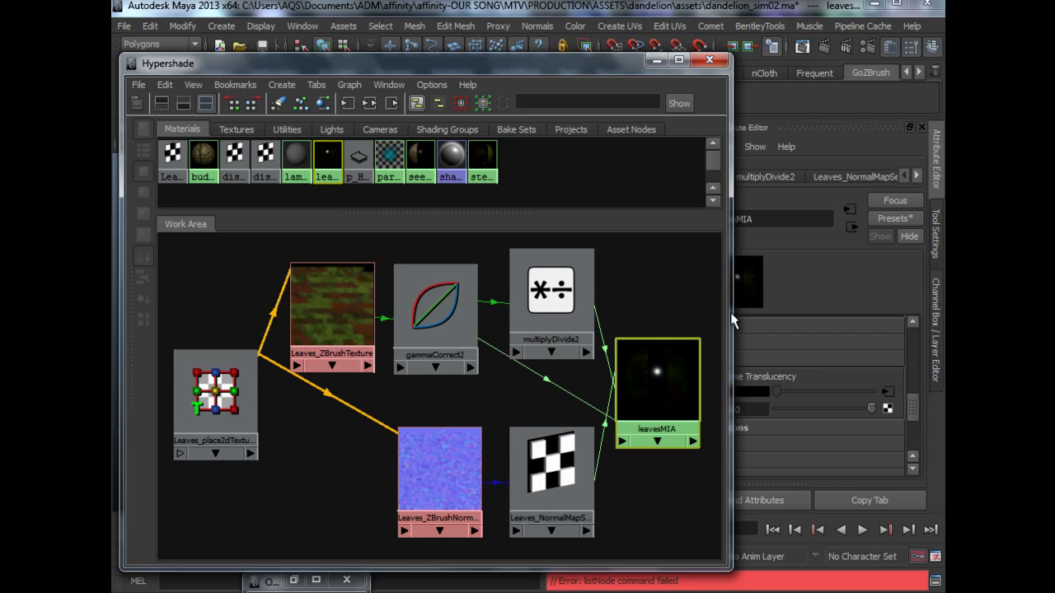
drag(491, 71, 365, 72)
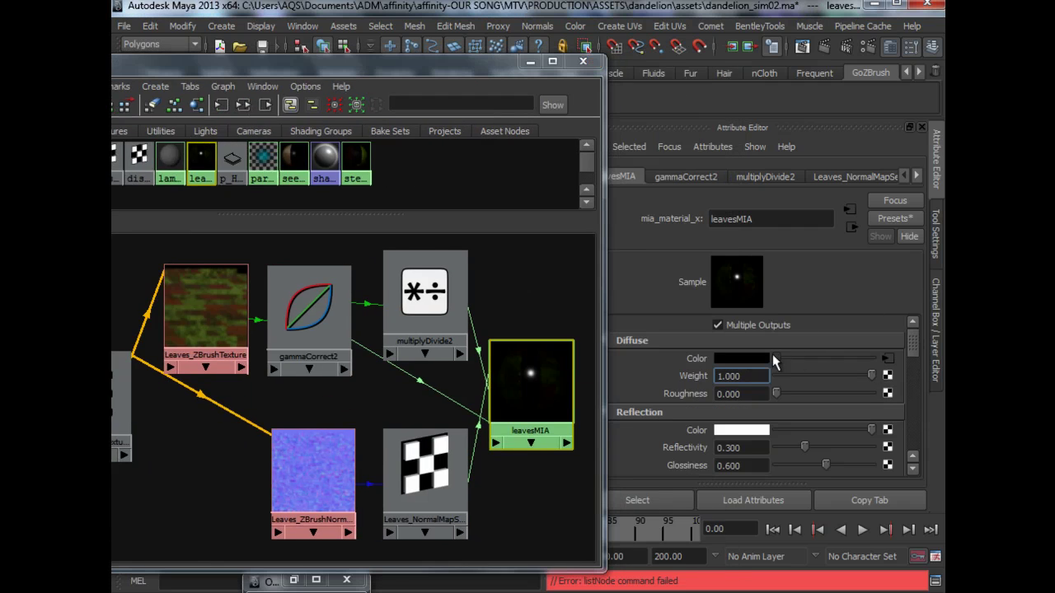
drag(557, 401, 565, 400)
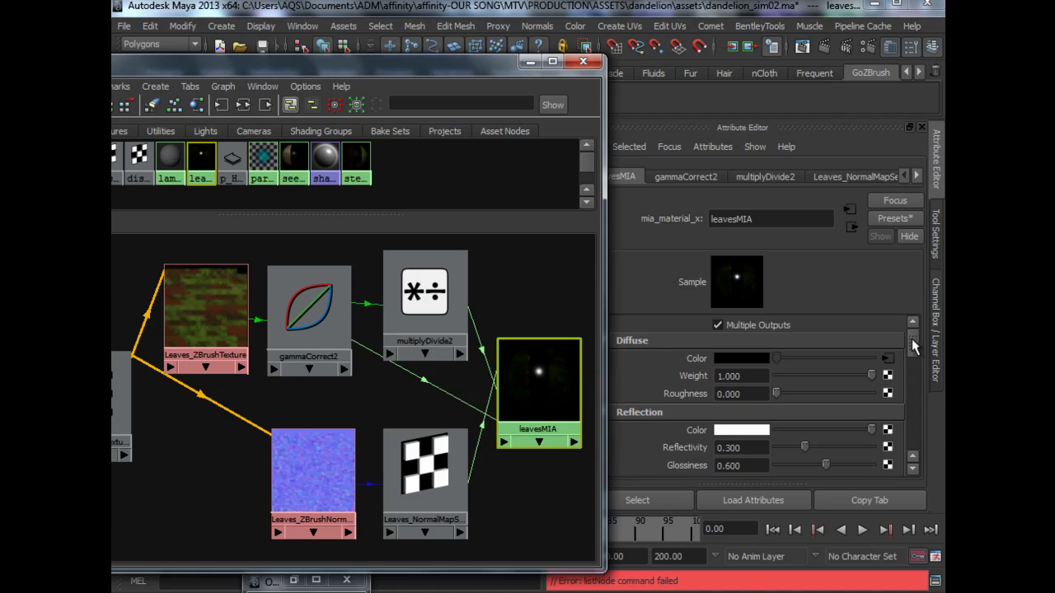
drag(911, 338, 920, 409)
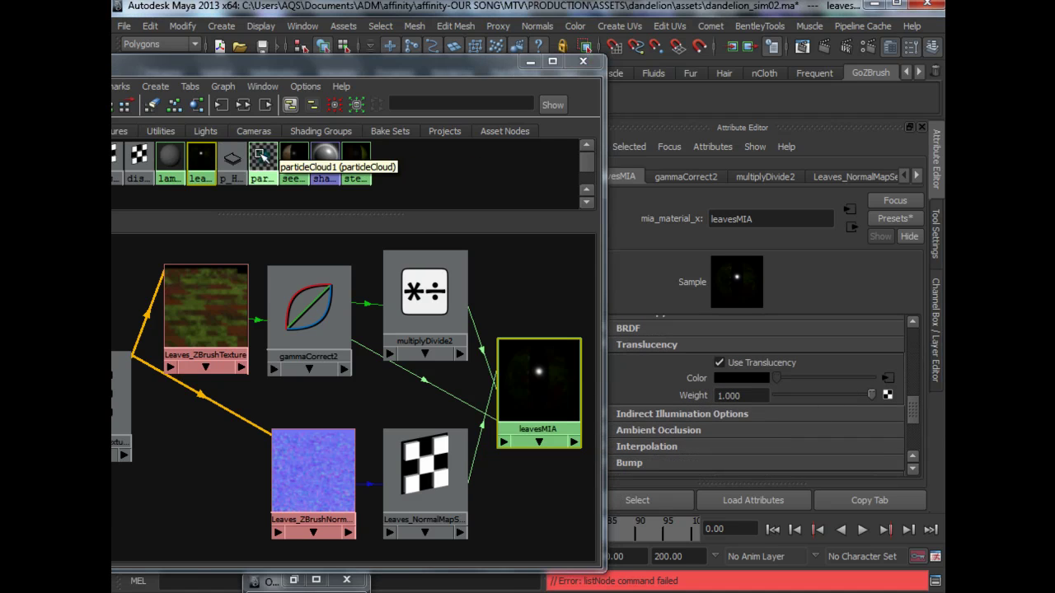
- Graph the seedMIA network and then the stemMIA network to examine their gamma correct and multiply-divide nodes
right_drag(305, 162, 306, 195)
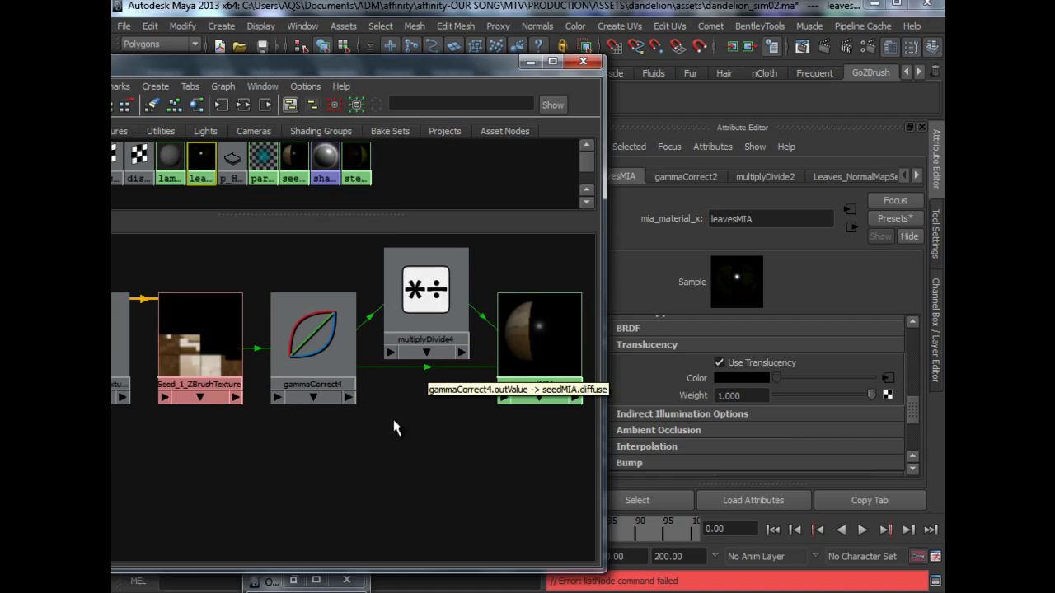
alt+middle_drag(396, 442, 436, 482)
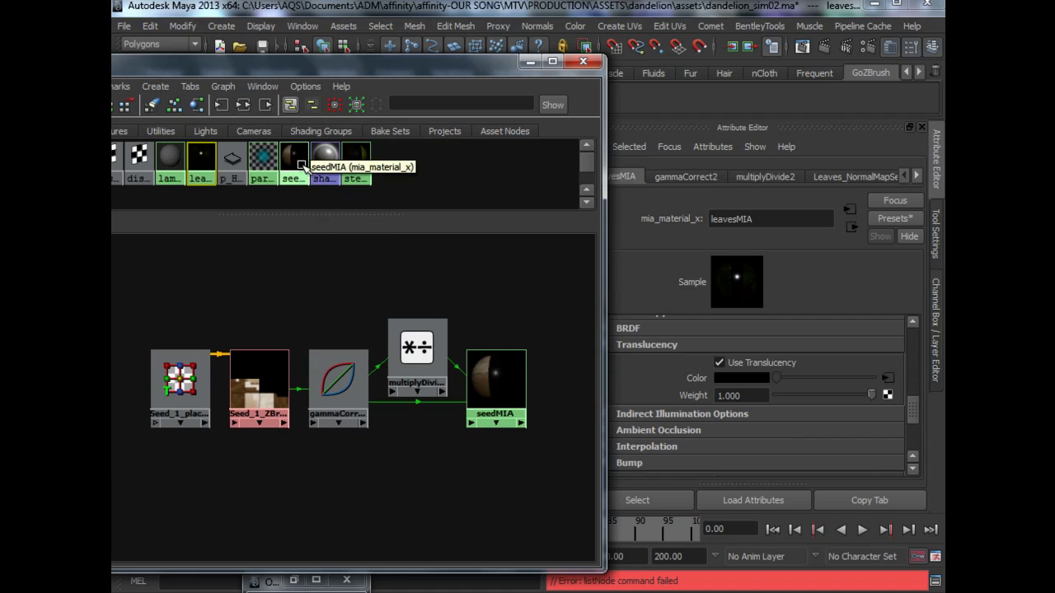
right_click(357, 155)
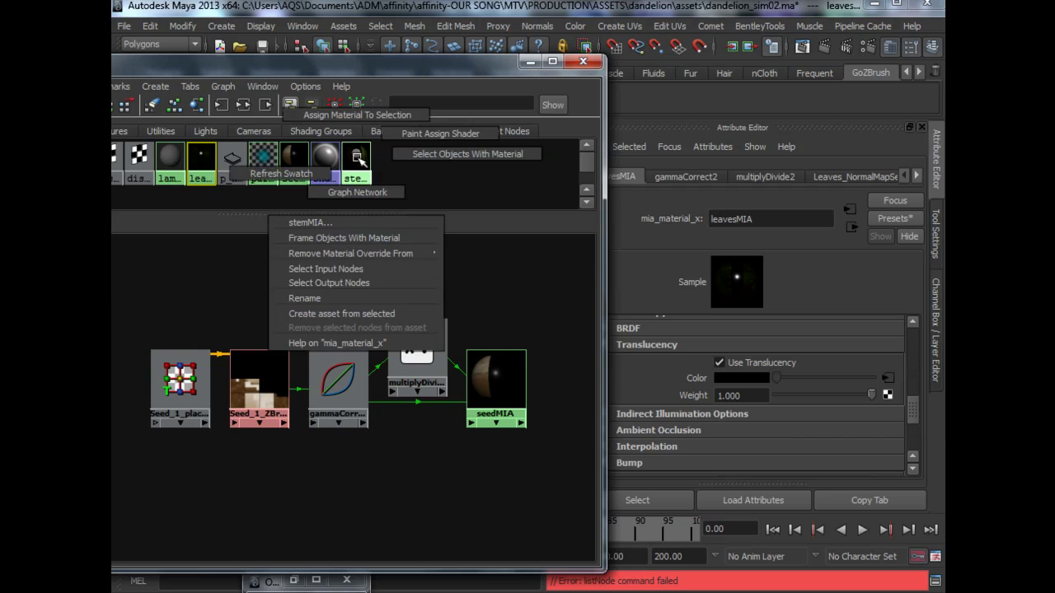
click(491, 193)
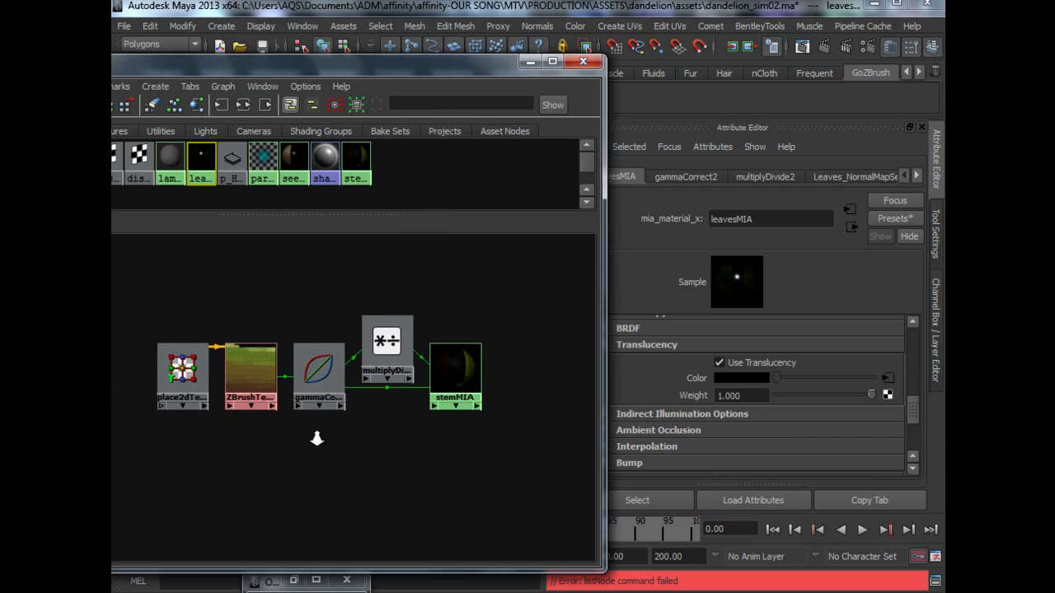
mouse_move(358, 482)
alt+right_down()
mouse_move(381, 495)
mouse_move(362, 483)
alt+right_up()
alt+middle_drag(363, 483, 383, 477)
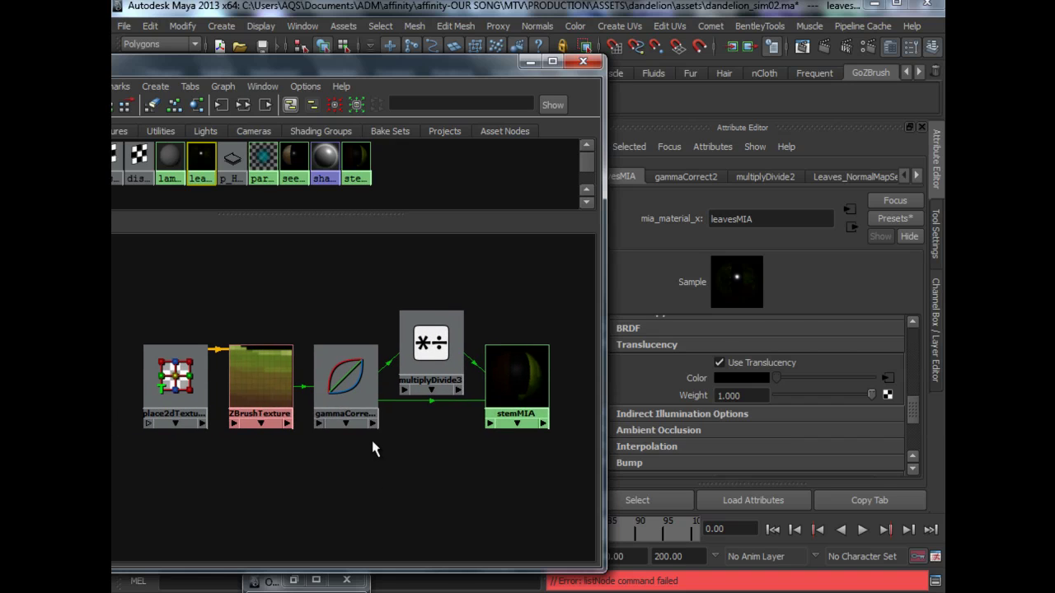
drag(322, 77, 483, 89)
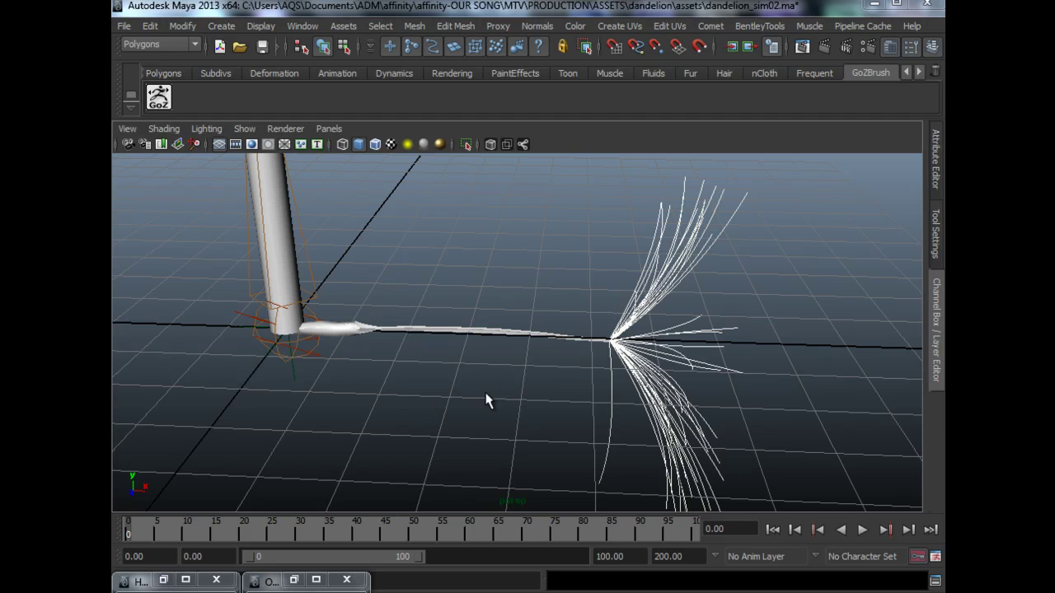
- Examine the dandelion's stem and full seed head in the perspective view
alt+middle_drag(470, 328, 486, 437)
alt+right_drag(486, 370, 272, 330)
alt+right_drag(490, 268, 332, 359)
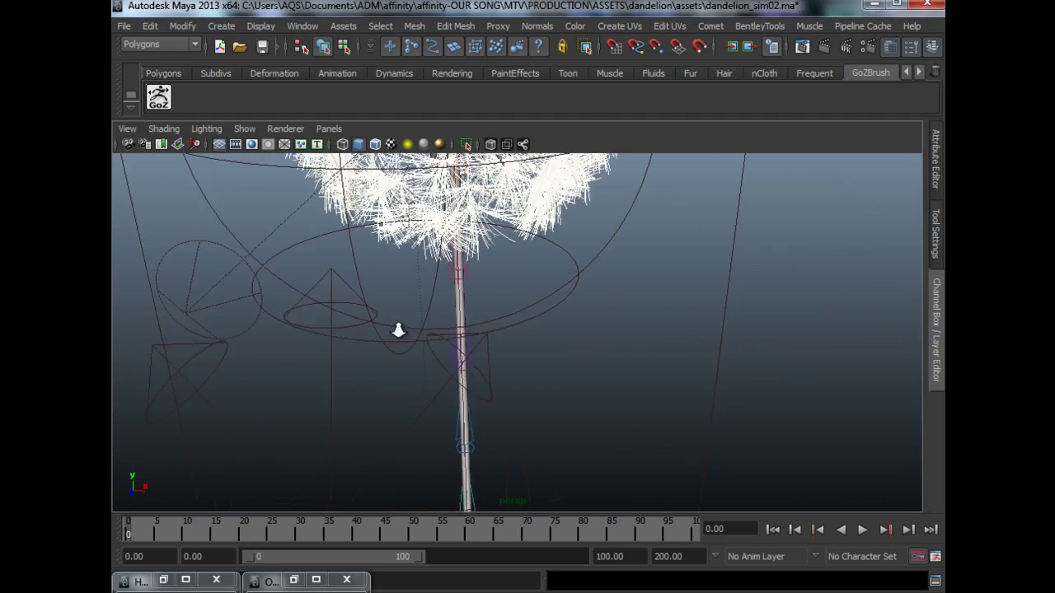
alt+drag(474, 382, 429, 396)
alt+right_drag(416, 309, 427, 233)
alt+middle_drag(486, 266, 577, 340)
alt+right_drag(577, 340, 637, 320)
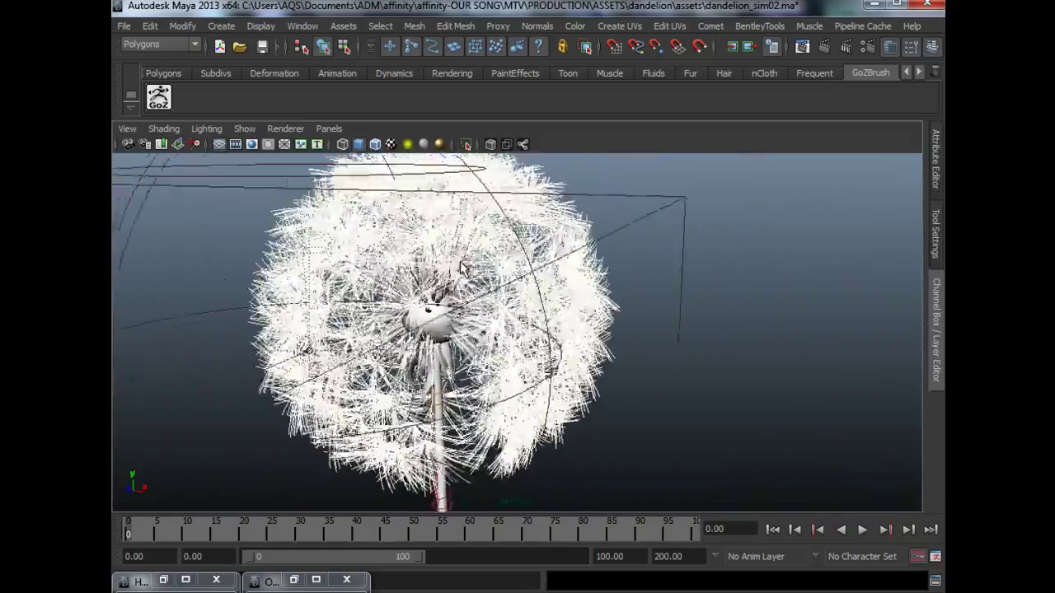
alt+drag(461, 268, 392, 266)
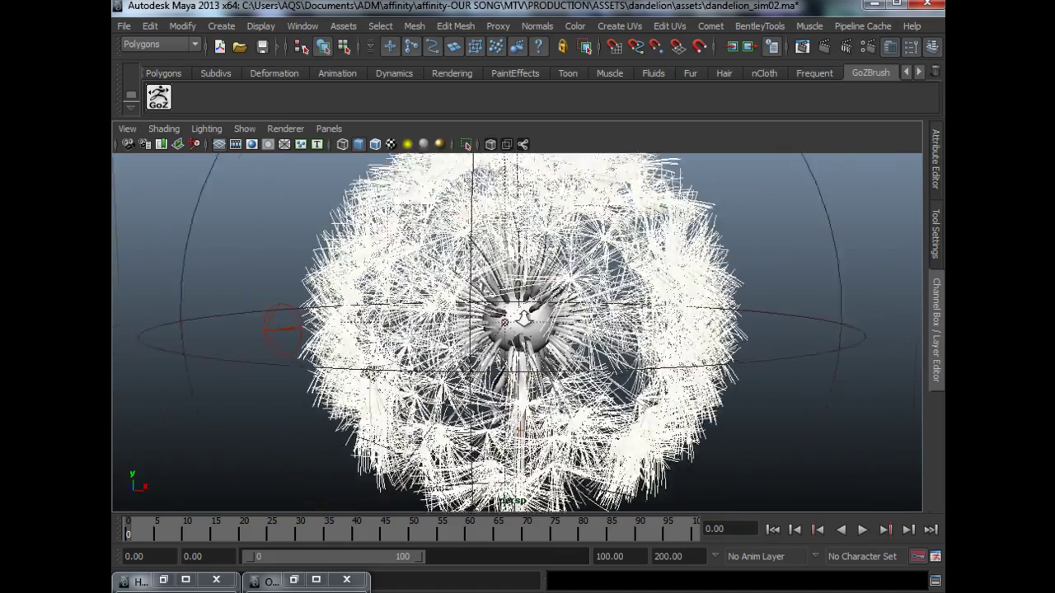
alt+right_drag(537, 322, 577, 339)
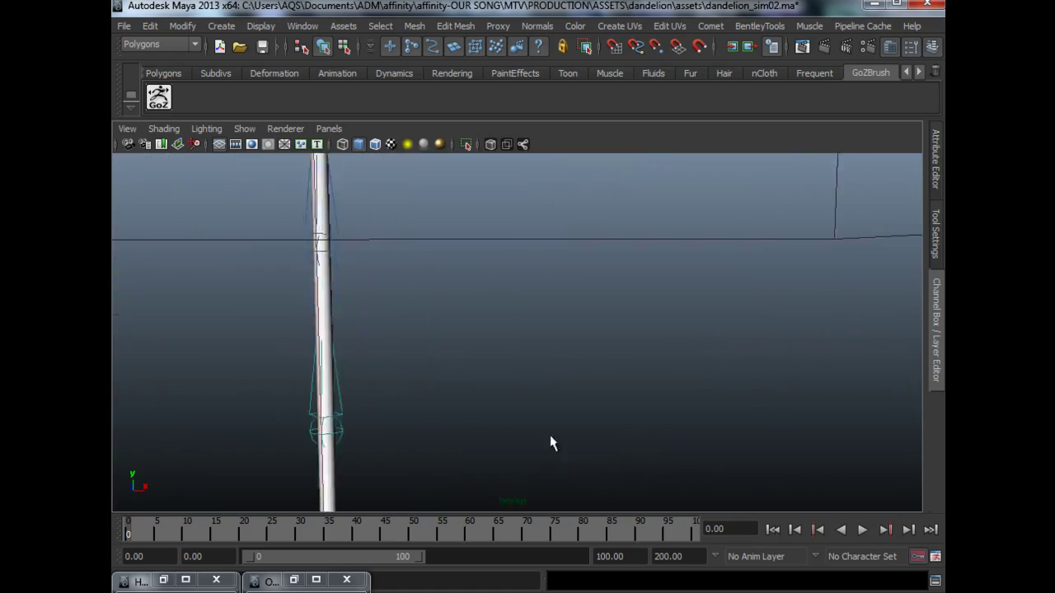
- Examine the single seed and its hairs at the base of the stem
alt+middle_drag(551, 443, 499, 165)
alt+middle_drag(516, 407, 485, 147)
alt+middle_drag(483, 351, 539, 379)
alt+right_drag(539, 379, 659, 430)
alt+middle_drag(486, 354, 612, 405)
alt+right_drag(568, 391, 669, 439)
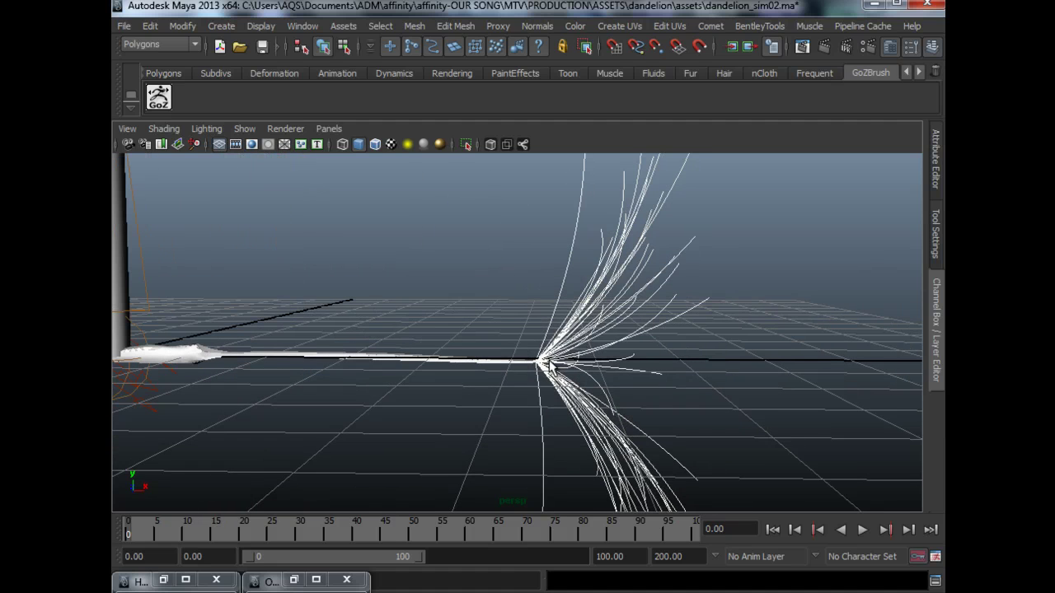
- Open the Outliner and select SeedGRP_1, then SeedGRP_2, to identify the seed groups
double_click(275, 583)
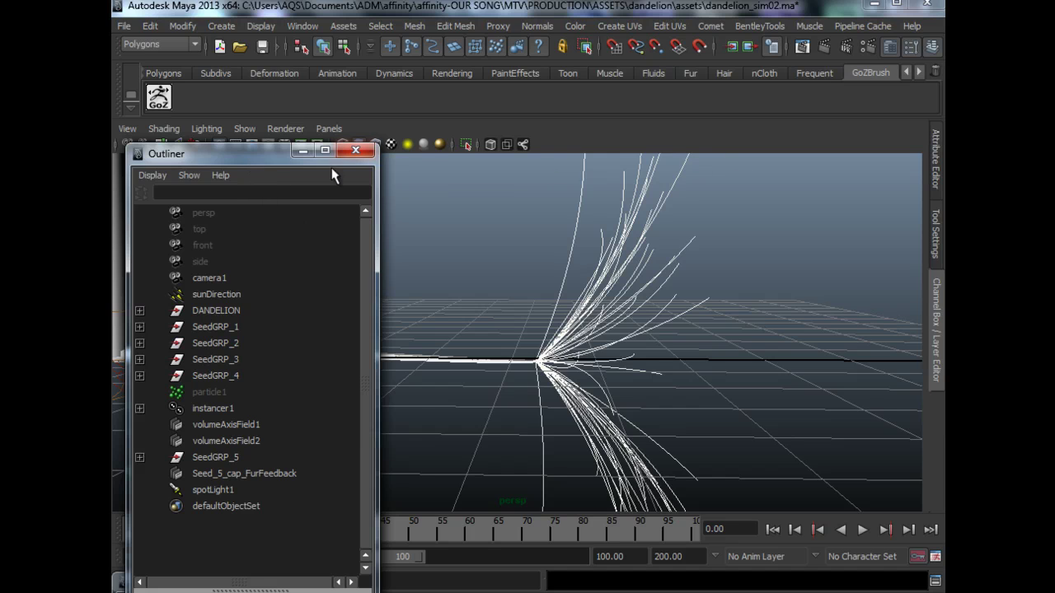
drag(183, 156, 646, 110)
click(660, 284)
click(668, 296)
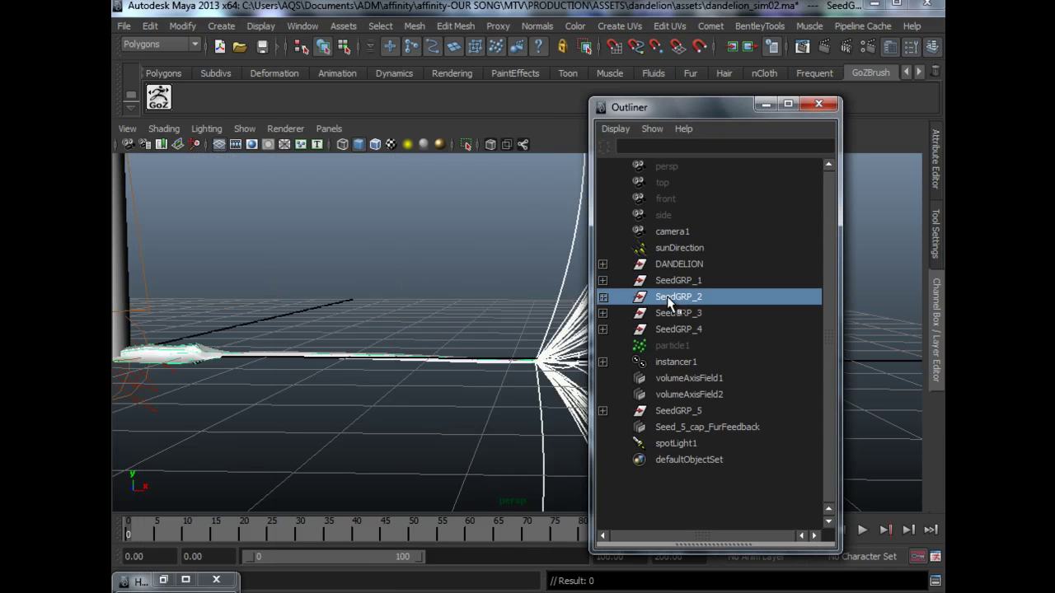
- Select SeedGRP_3 and SeedGRP_4, and go back through the groups to SeedGRP_1, to identify each seed group
click(675, 313)
click(681, 327)
alt+middle_drag(522, 356, 520, 351)
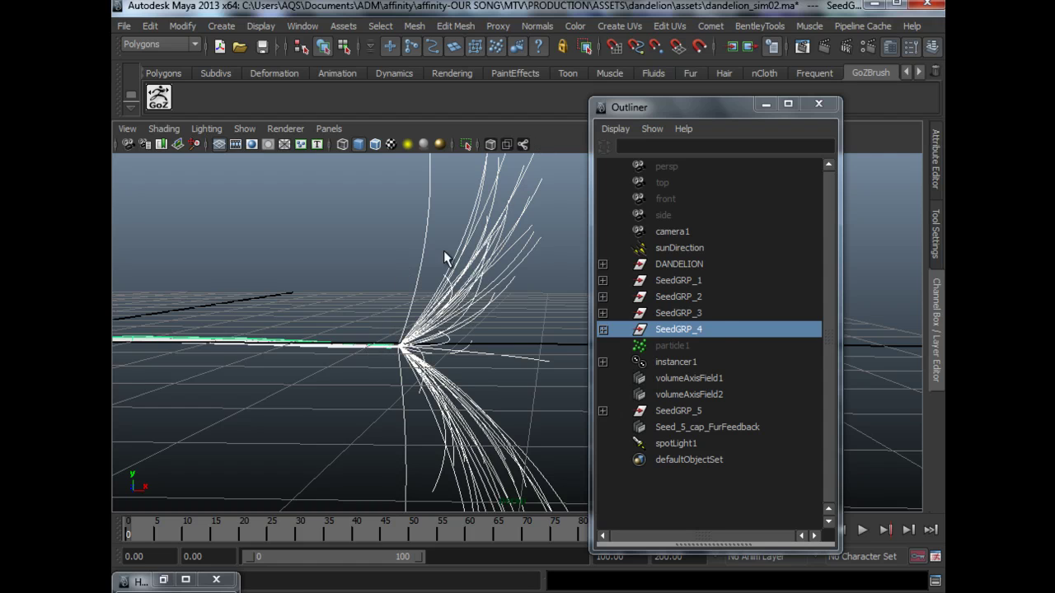
click(713, 314)
click(709, 297)
click(706, 282)
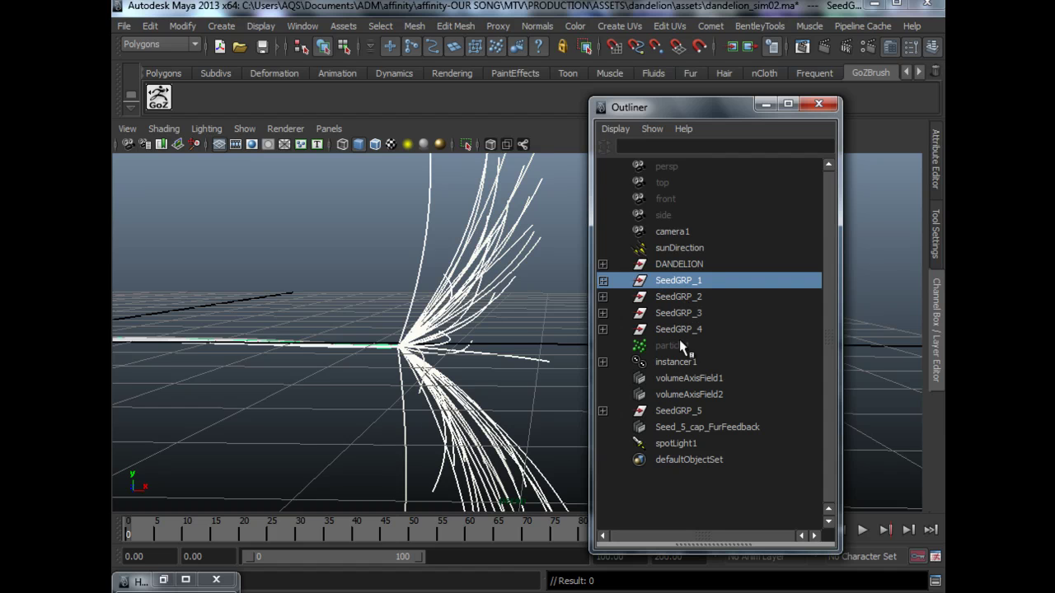
- Examine the dandelion's full seed head from several angles in the perspective view
alt+middle_drag(347, 213, 388, 289)
alt+right_drag(430, 272, 372, 240)
alt+middle_drag(512, 330, 512, 462)
alt+right_drag(422, 320, 247, 292)
alt+middle_drag(310, 272, 284, 462)
alt+right_drag(326, 269, 452, 309)
alt+middle_drag(451, 309, 488, 450)
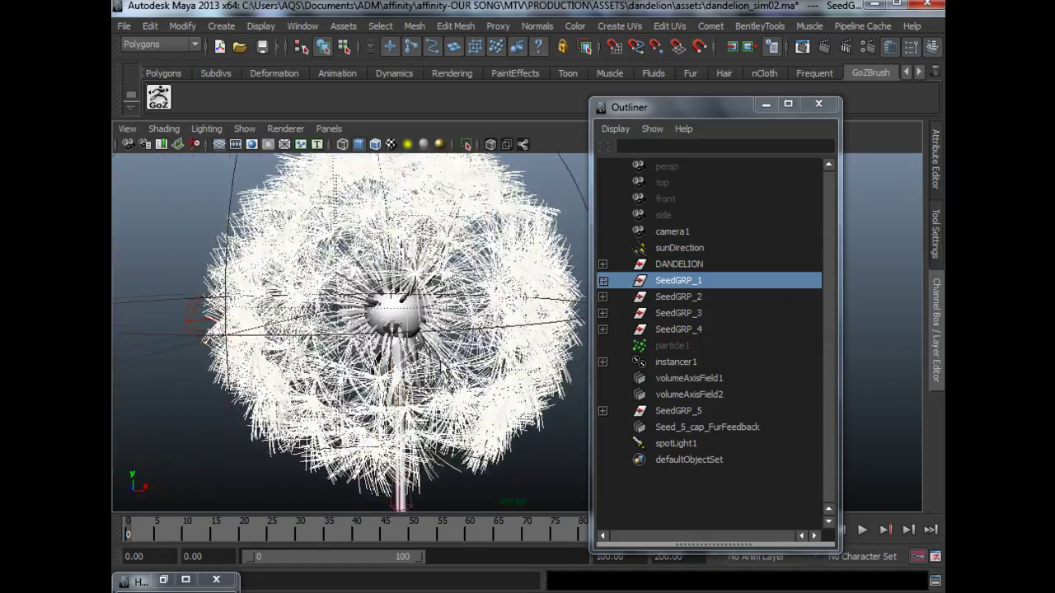
alt+right_drag(247, 330, 349, 336)
alt+middle_drag(348, 336, 389, 324)
alt+right_drag(434, 322, 345, 295)
alt+middle_drag(345, 294, 338, 292)
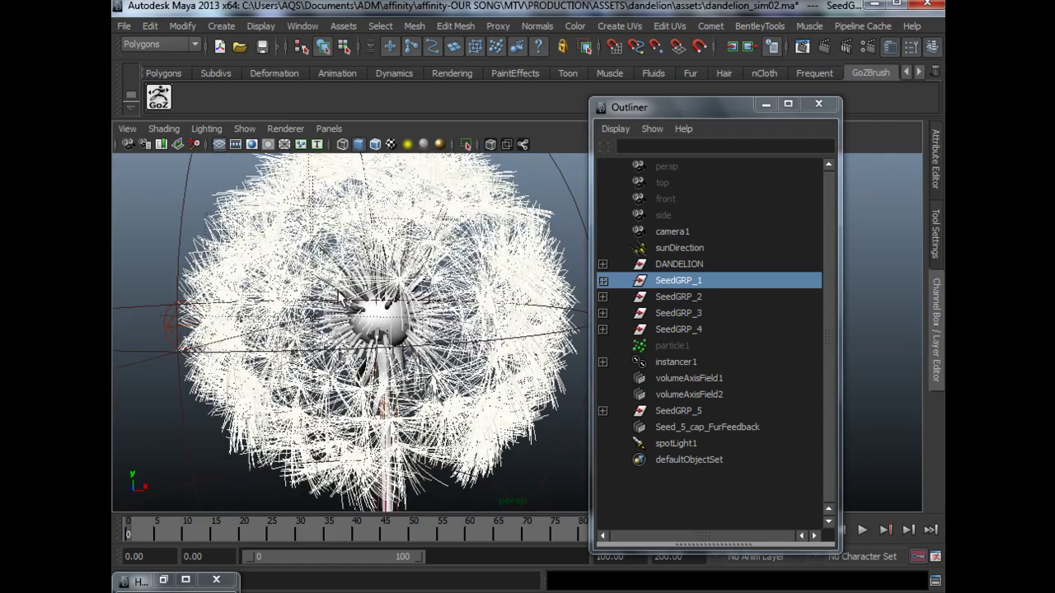
alt+drag(383, 317, 444, 198)
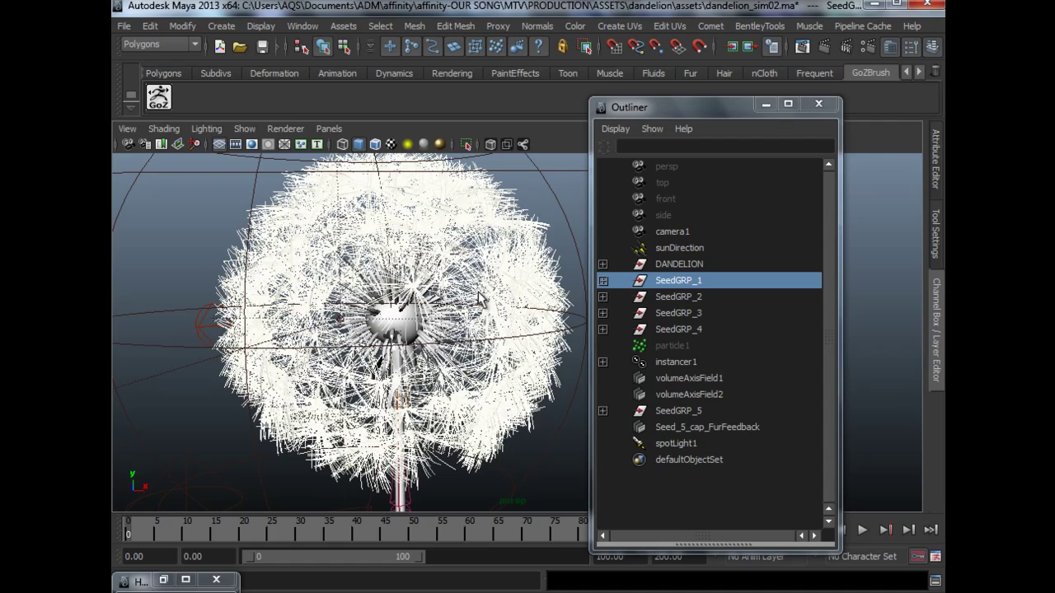
alt+drag(363, 302, 382, 340)
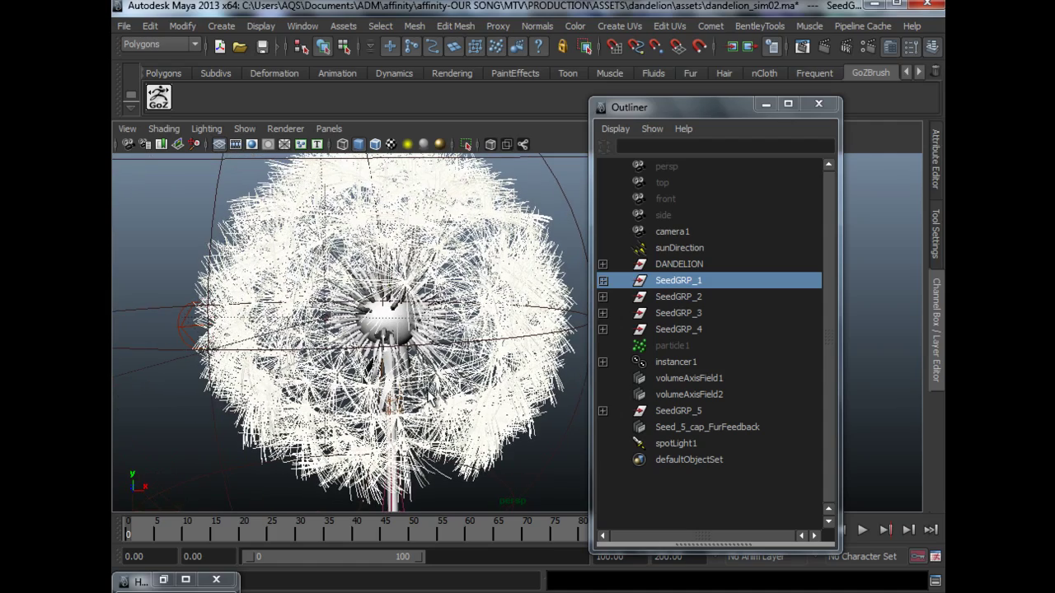
- Examine the hairs at the end of the single seed close up
alt+middle_drag(454, 435, 429, 214)
alt+middle_drag(462, 382, 523, 241)
alt+right_drag(346, 344, 459, 421)
alt+middle_drag(342, 377, 493, 459)
alt+middle_drag(408, 404, 336, 329)
alt+right_drag(419, 402, 499, 452)
alt+middle_drag(401, 374, 464, 432)
alt+right_drag(427, 395, 478, 429)
alt+drag(459, 418, 462, 395)
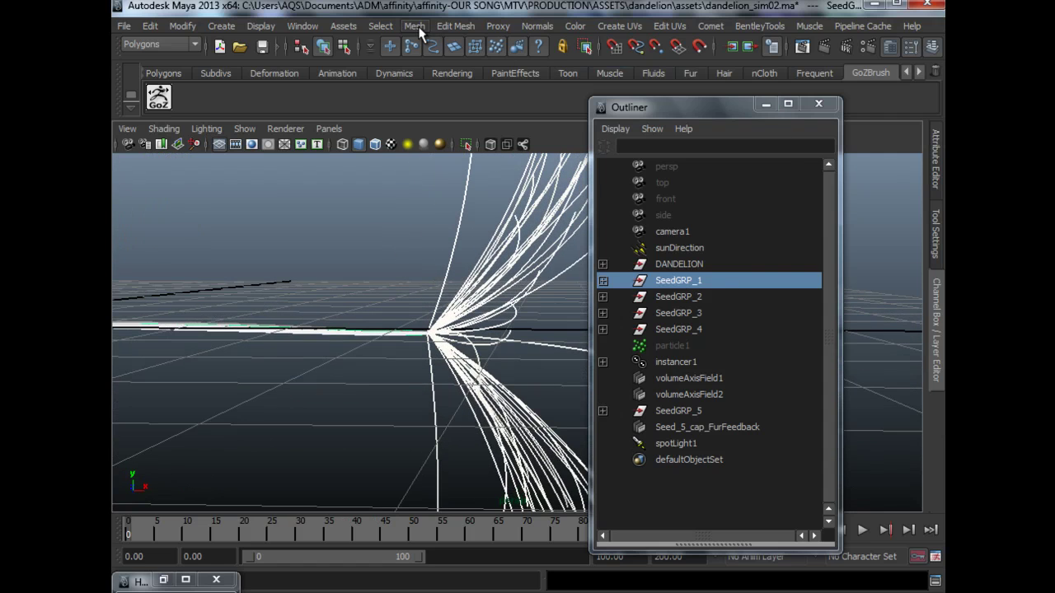
- Check in the Plug-in Manager whether Fur.mll is loaded, and close the manager
click(303, 26)
mouse_move(353, 116)
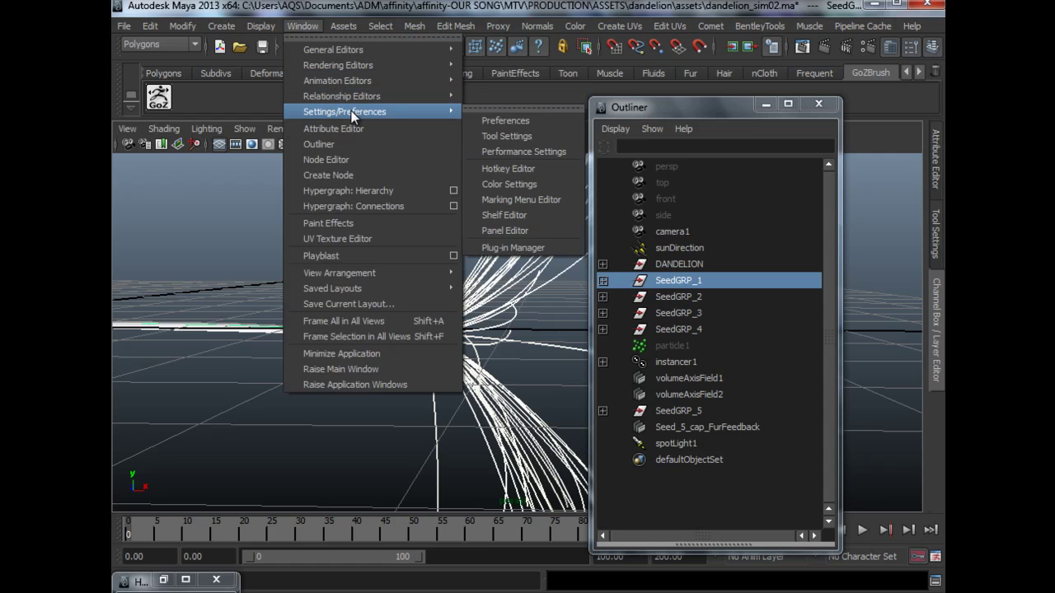
click(511, 248)
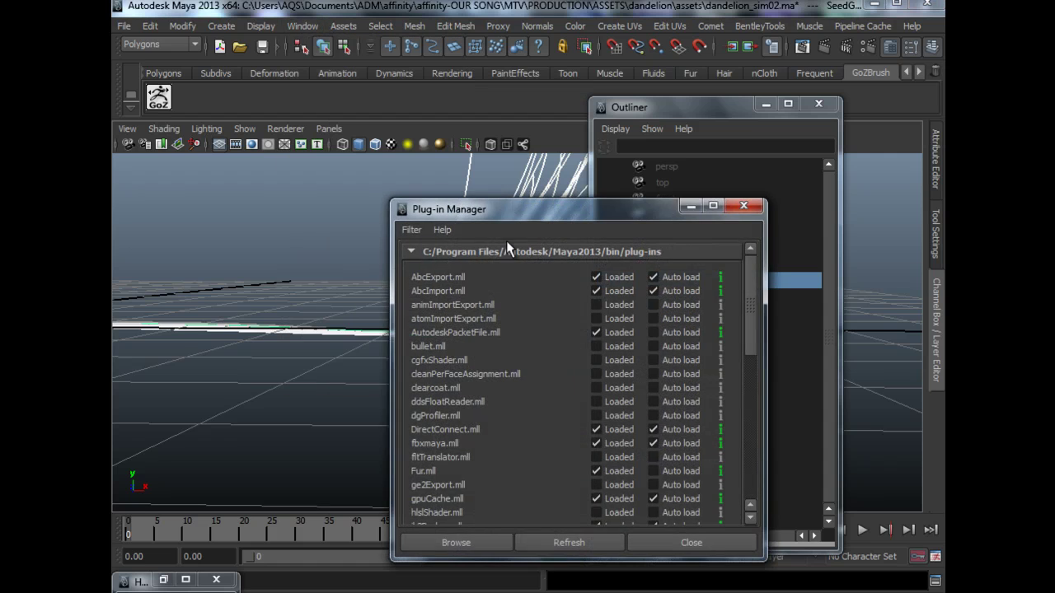
scroll(746, 321, down, 3)
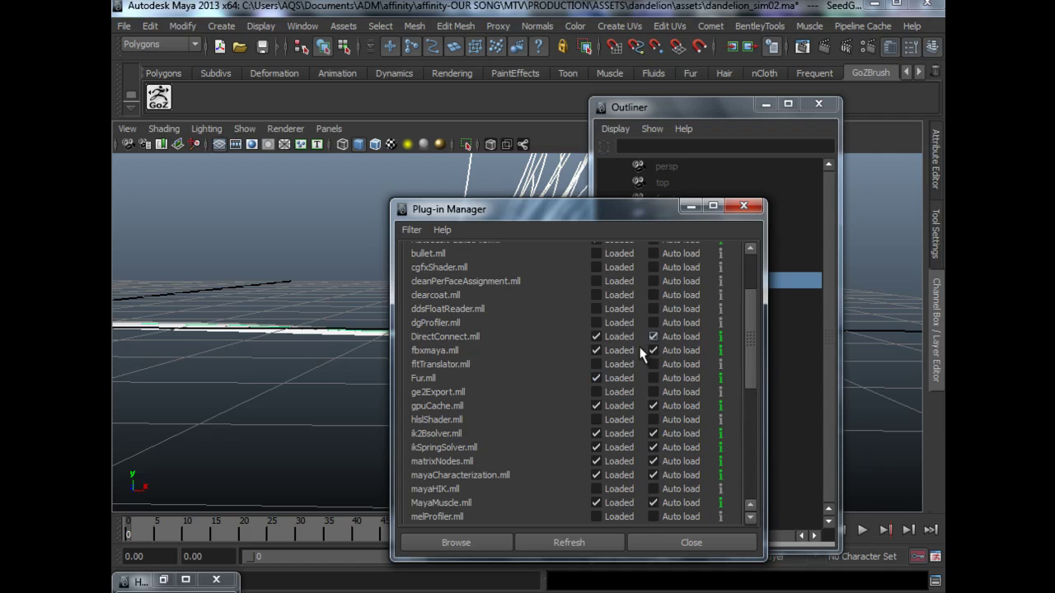
click(744, 205)
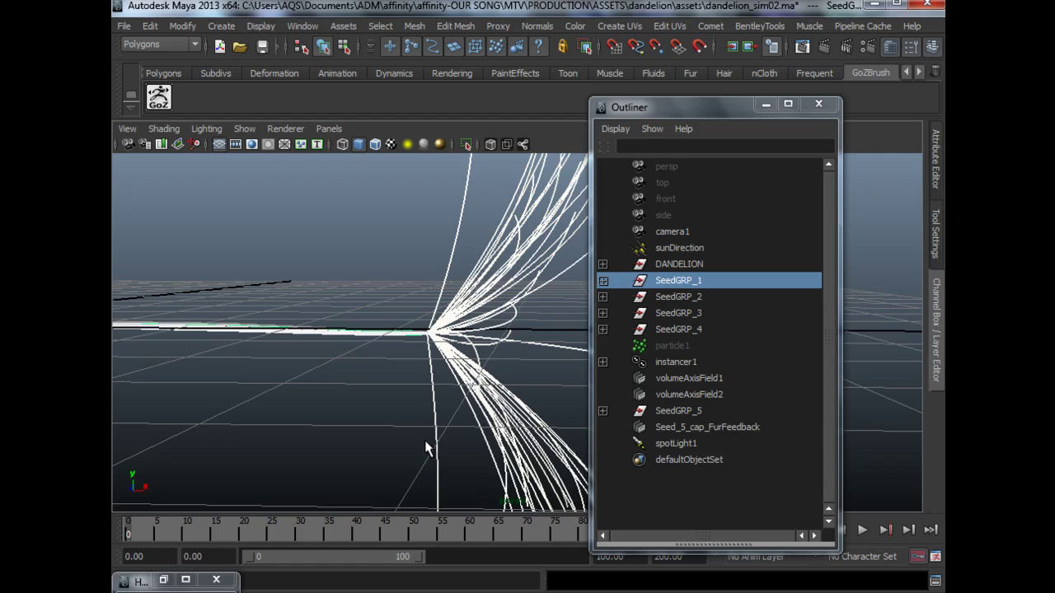
- Isolate SeedGRP_1 in the perspective view
alt+middle_drag(419, 405, 474, 416)
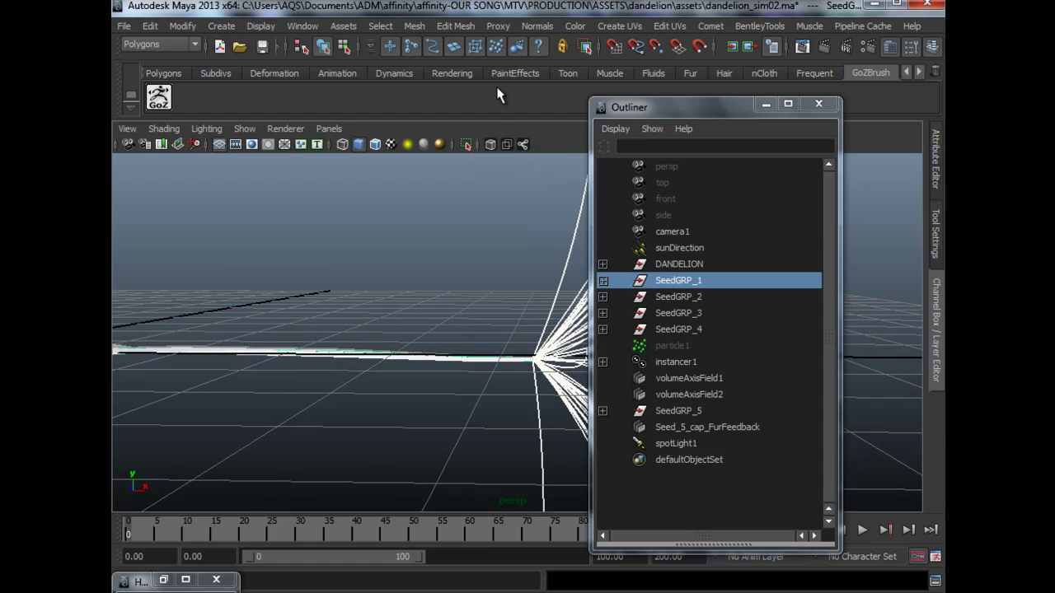
click(681, 285)
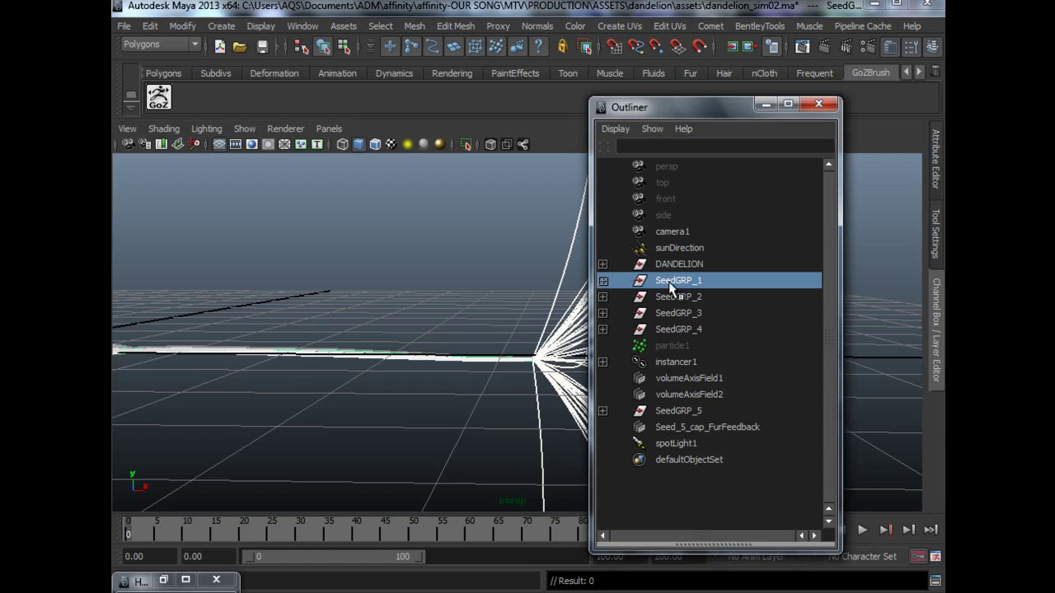
click(468, 145)
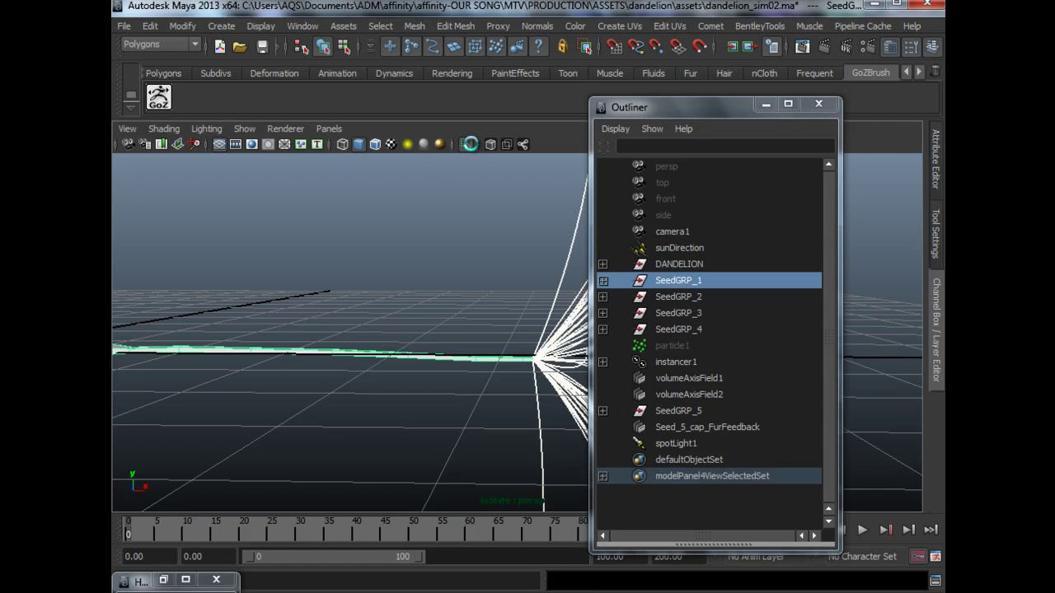
- Select the Seed_1 mesh at the square tip where the hairs emerge
alt+middle_drag(533, 401, 346, 445)
alt+drag(519, 403, 447, 408)
alt+middle_drag(448, 407, 487, 382)
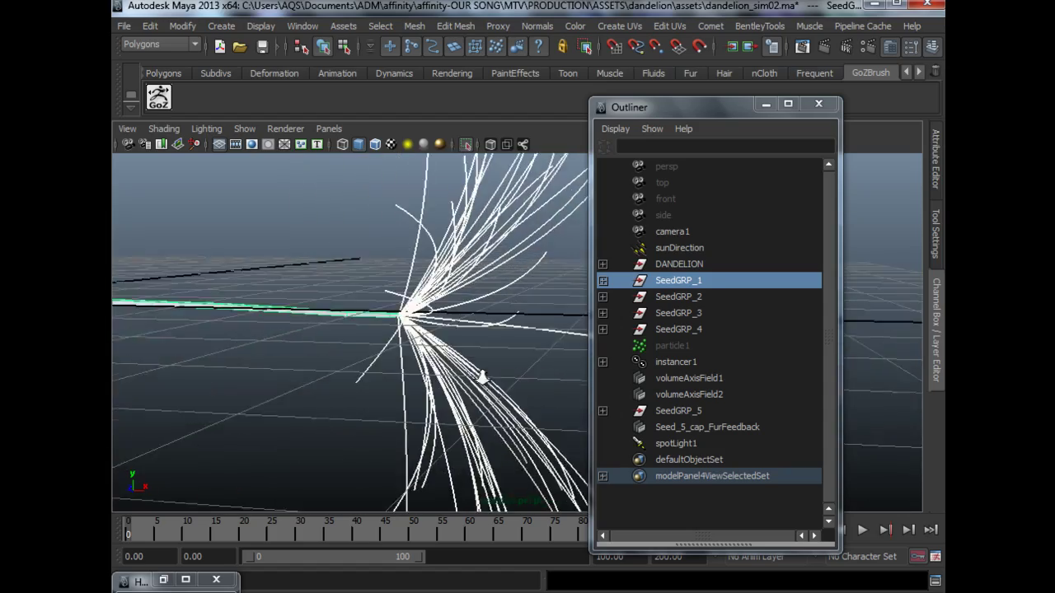
alt+drag(487, 382, 430, 419)
alt+right_drag(430, 418, 495, 387)
alt+middle_drag(436, 345, 487, 396)
alt+right_drag(486, 396, 512, 429)
alt+middle_drag(438, 383, 468, 359)
alt+right_drag(468, 359, 519, 422)
alt+drag(519, 423, 449, 291)
click(449, 291)
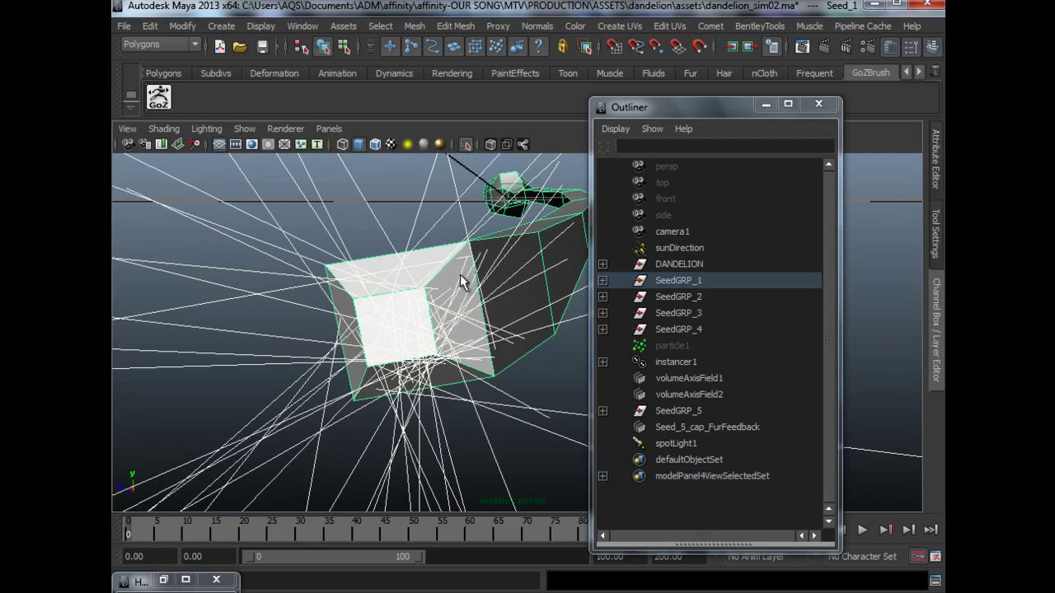
- Expand SeedGRP_1, select the sloped faces around Seed_1's square tip and locate the Duplicate Face command
click(603, 280)
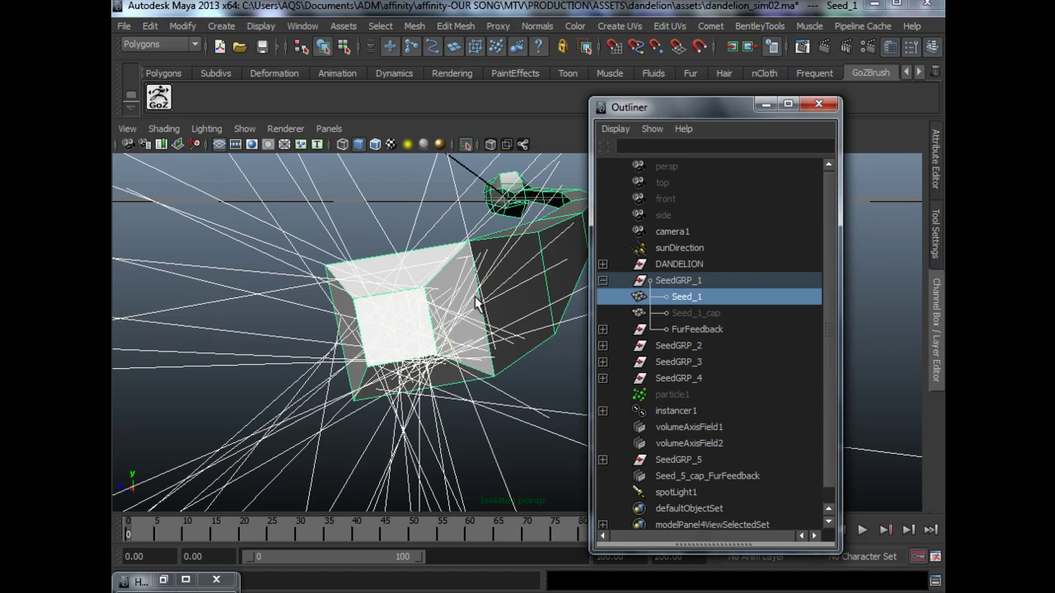
right_drag(425, 263, 444, 307)
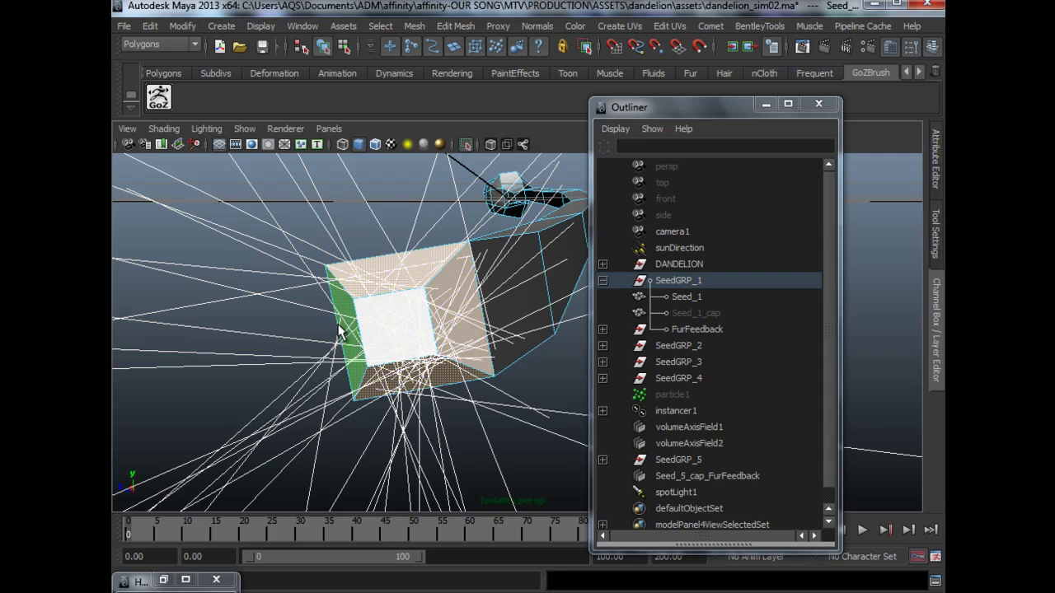
click(466, 29)
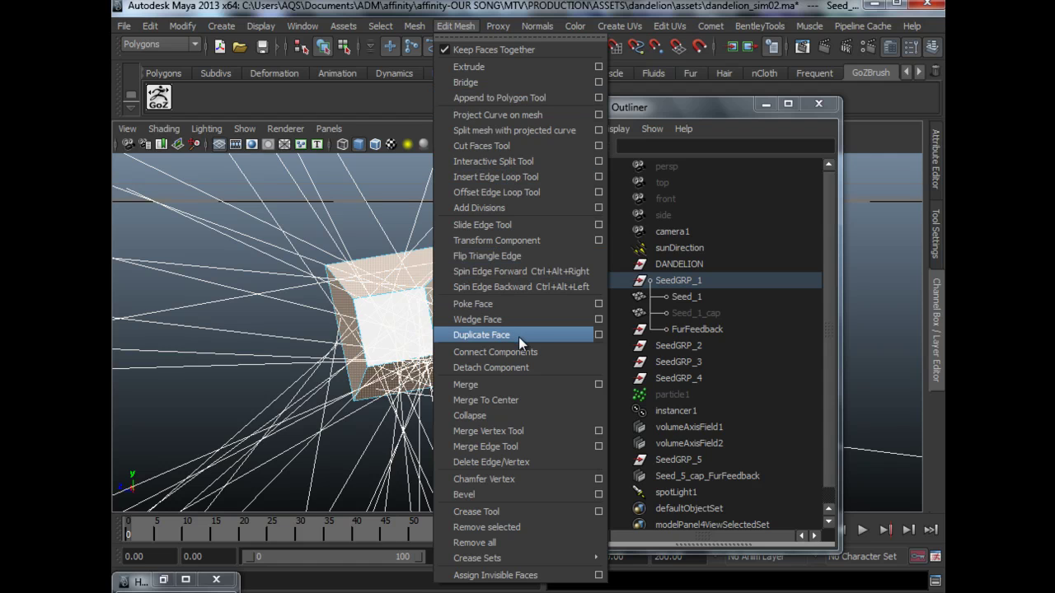
- Select Seed_1_cap in SeedGRP_1 and unhide it
click(699, 313)
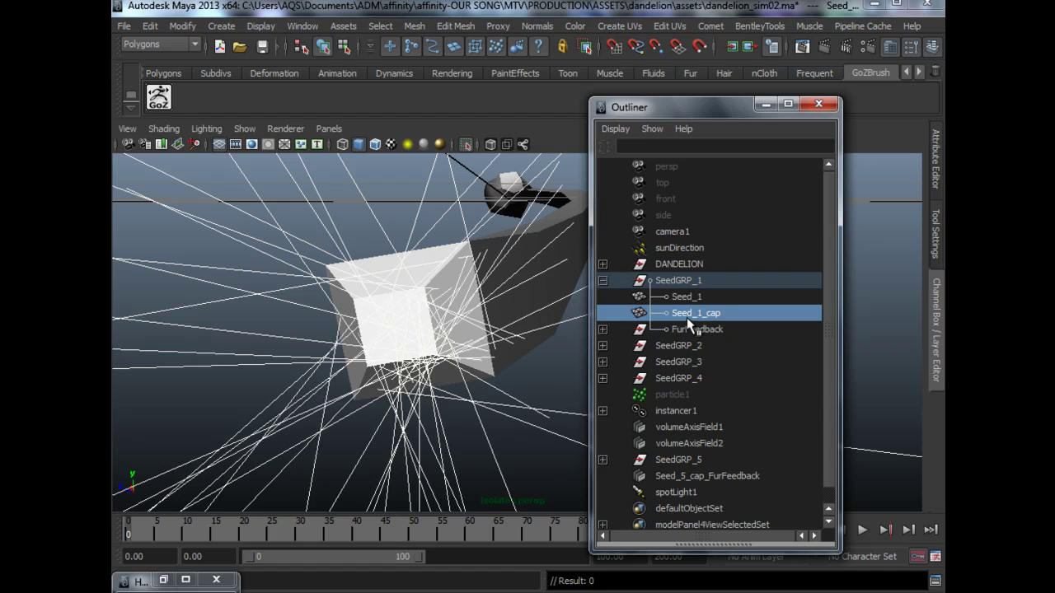
key(shift+h)
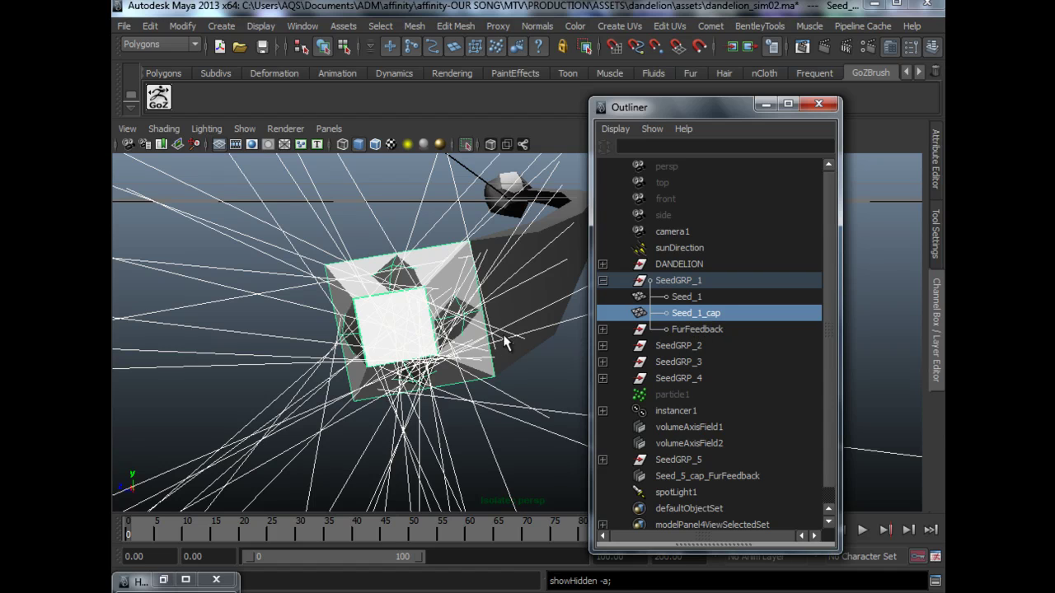
- Move Seed_1_cap away from the seed along its Z axis to inspect its faces, and undo the move
scroll(493, 328, down, 2)
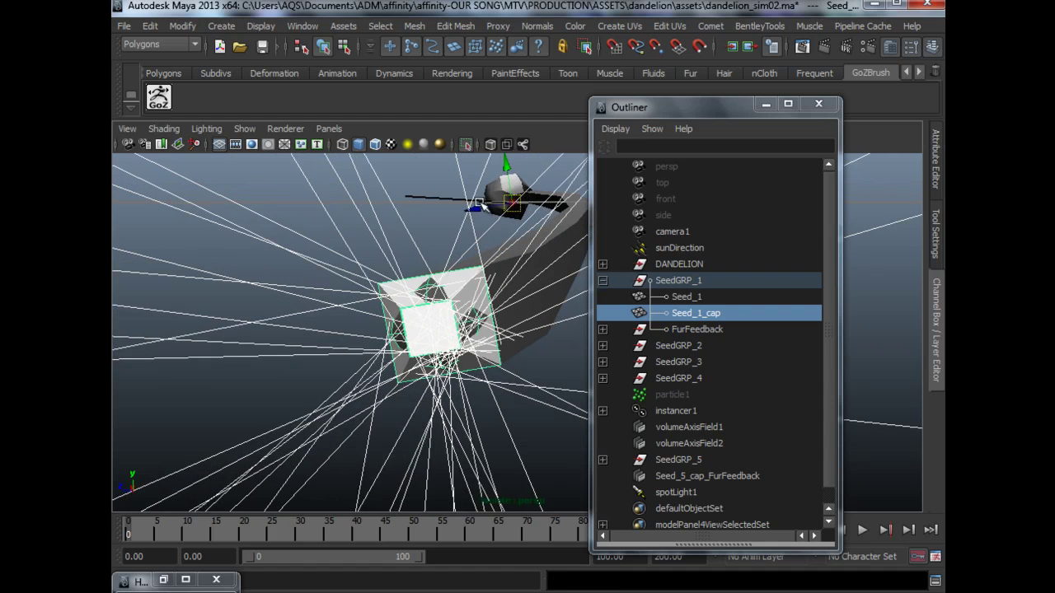
mouse_move(471, 210)
mouse_down()
mouse_move(448, 209)
mouse_move(467, 208)
mouse_up()
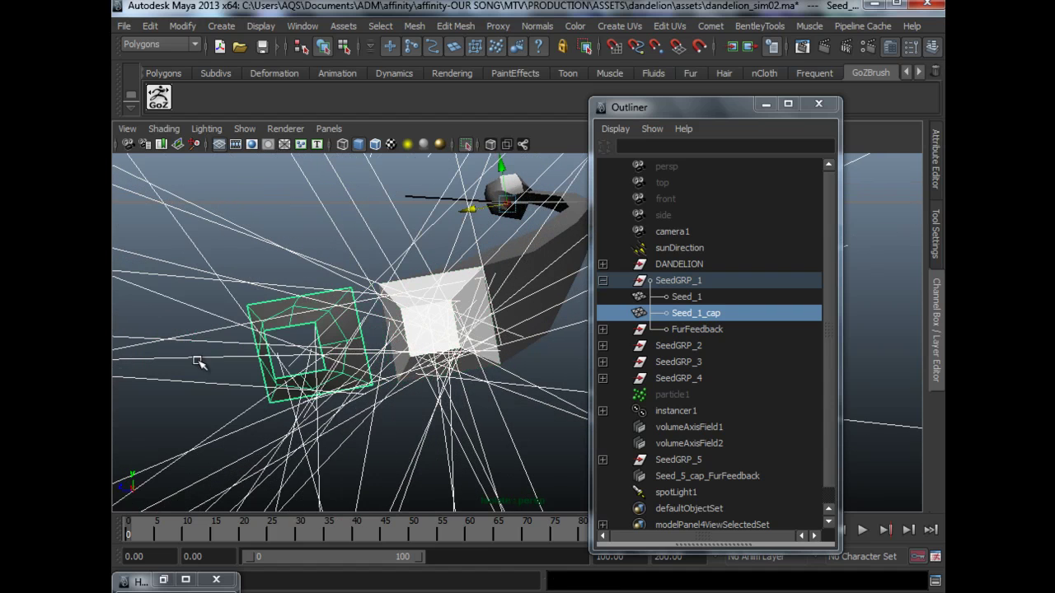
scroll(351, 353, up, 2)
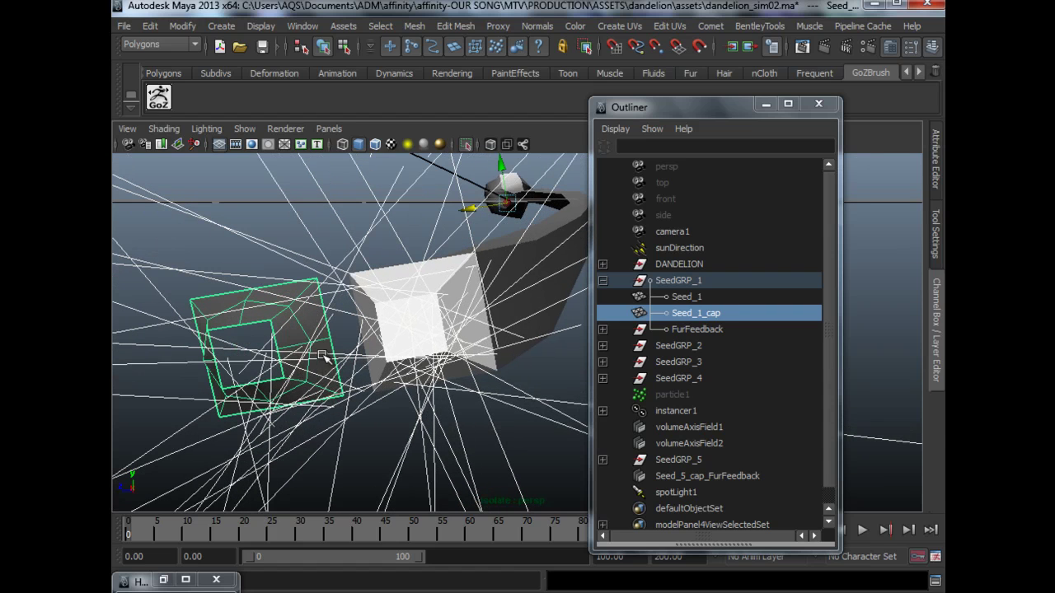
alt+drag(324, 344, 349, 354)
alt+middle_drag(340, 328, 348, 321)
mouse_move(347, 321)
alt+right_down()
mouse_move(365, 329)
mouse_move(355, 322)
alt+right_up()
alt+middle_drag(358, 328, 346, 323)
alt+right_drag(346, 323, 344, 323)
alt+drag(345, 324, 338, 321)
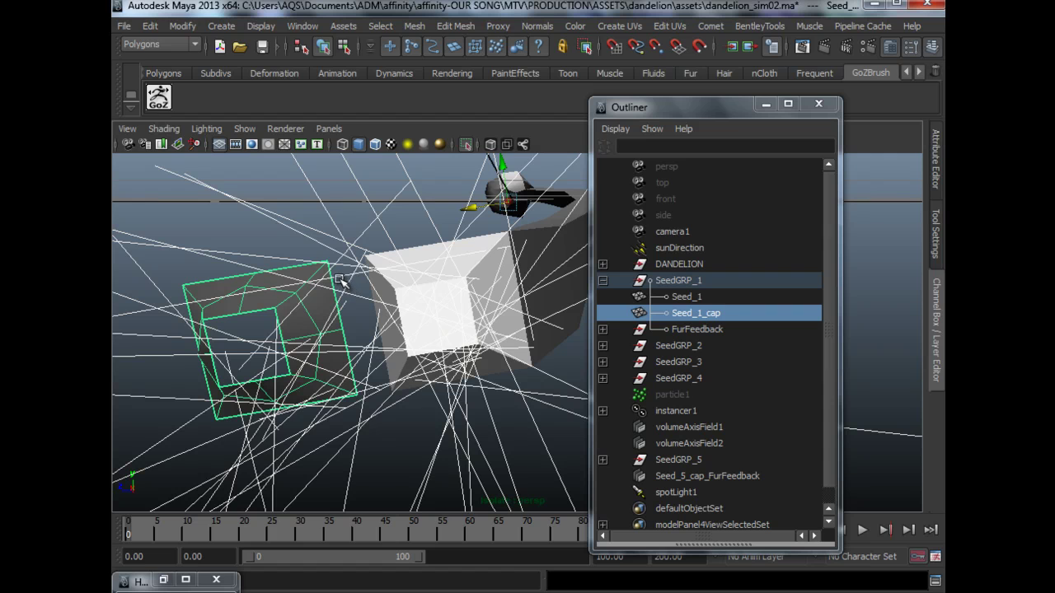
key(ctrl+z)
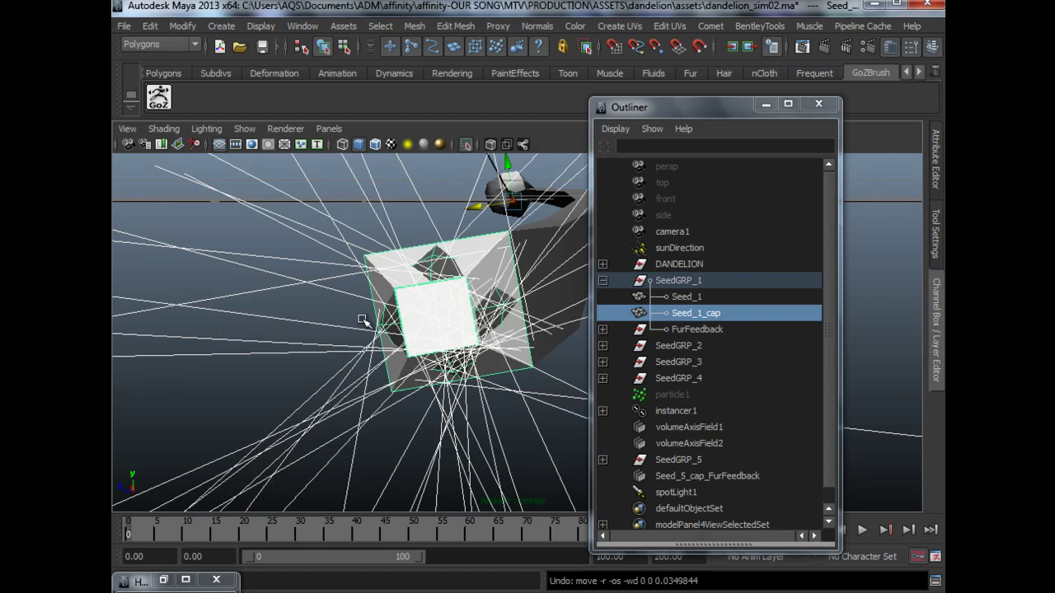
- Show the Frequent shelf and Seed_1_cap's channel values, keeping the Outliner clear of them
alt+middle_drag(399, 317, 398, 322)
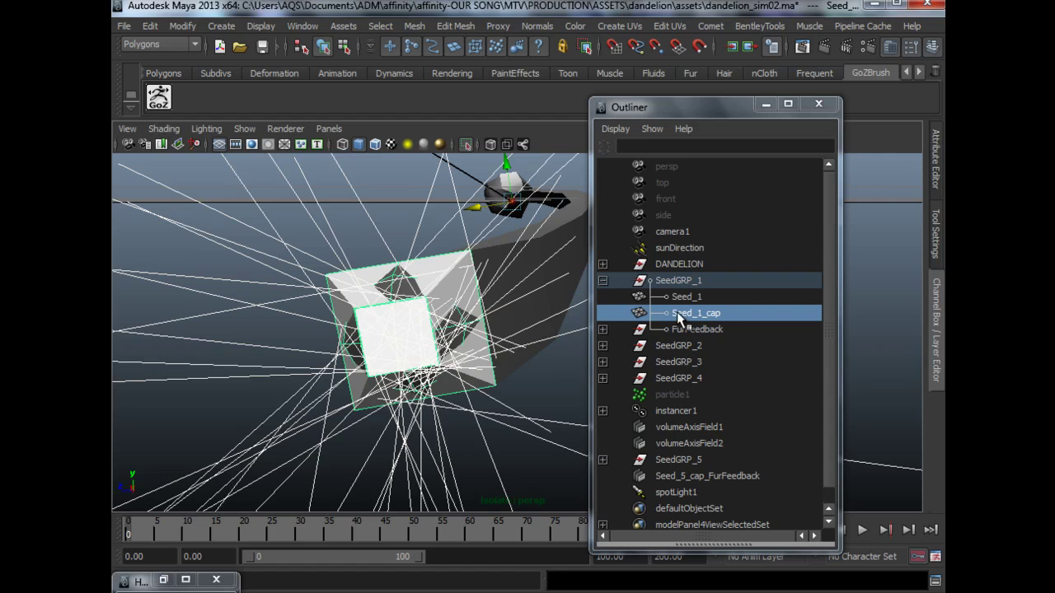
click(828, 73)
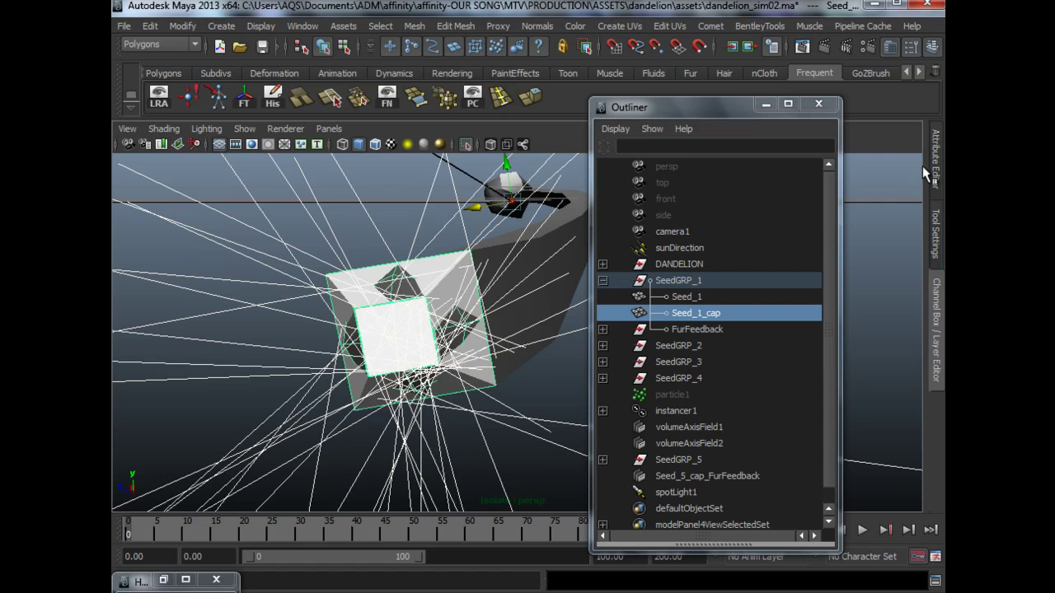
click(936, 327)
drag(691, 116, 602, 111)
middle_drag(622, 312, 619, 312)
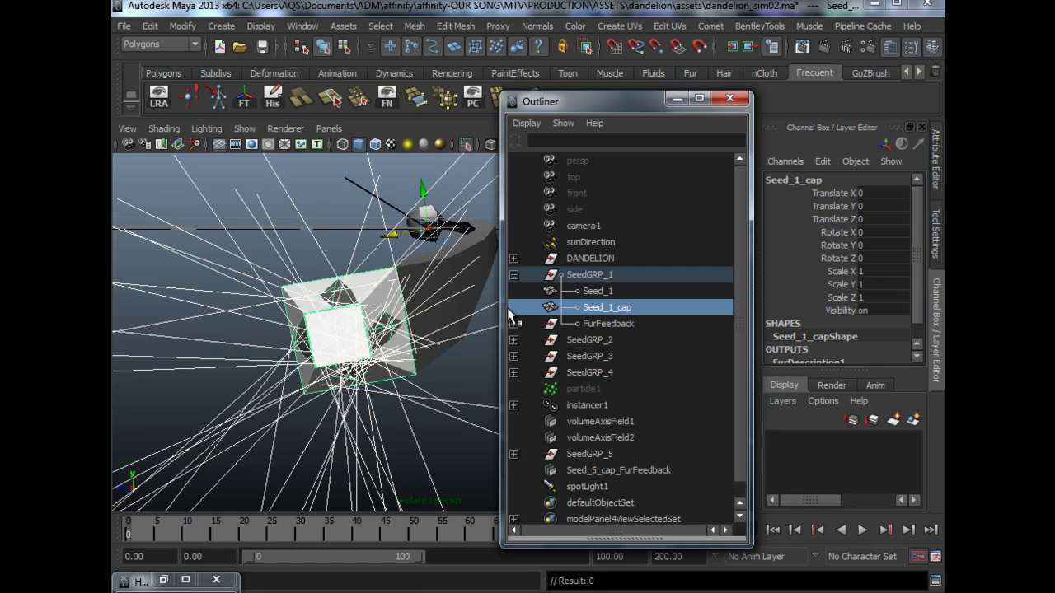
alt+drag(429, 314, 410, 314)
middle_drag(565, 315, 622, 307)
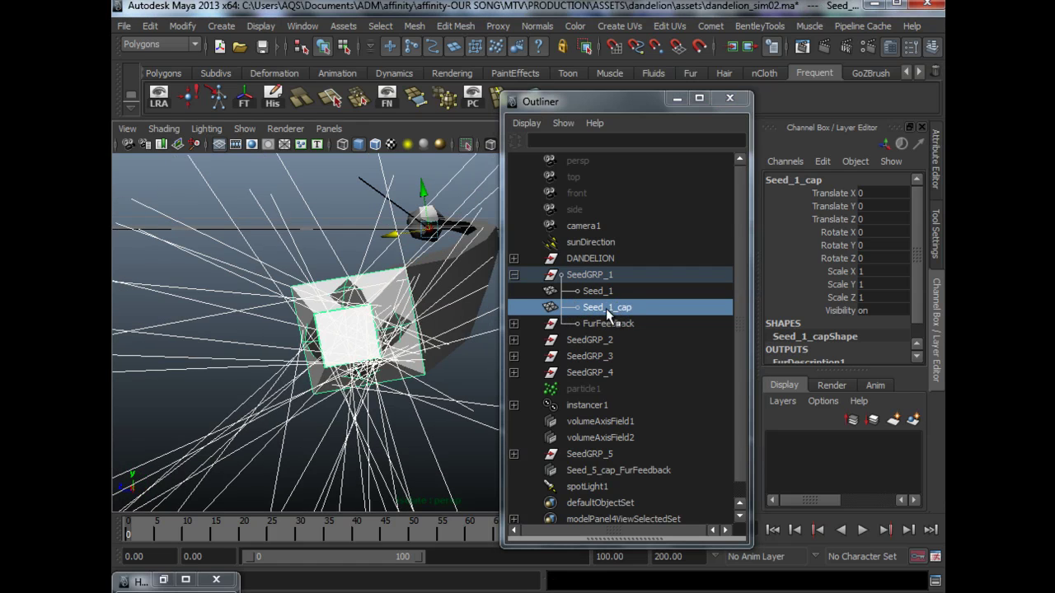
scroll(359, 328, up, 2)
scroll(412, 311, down, 3)
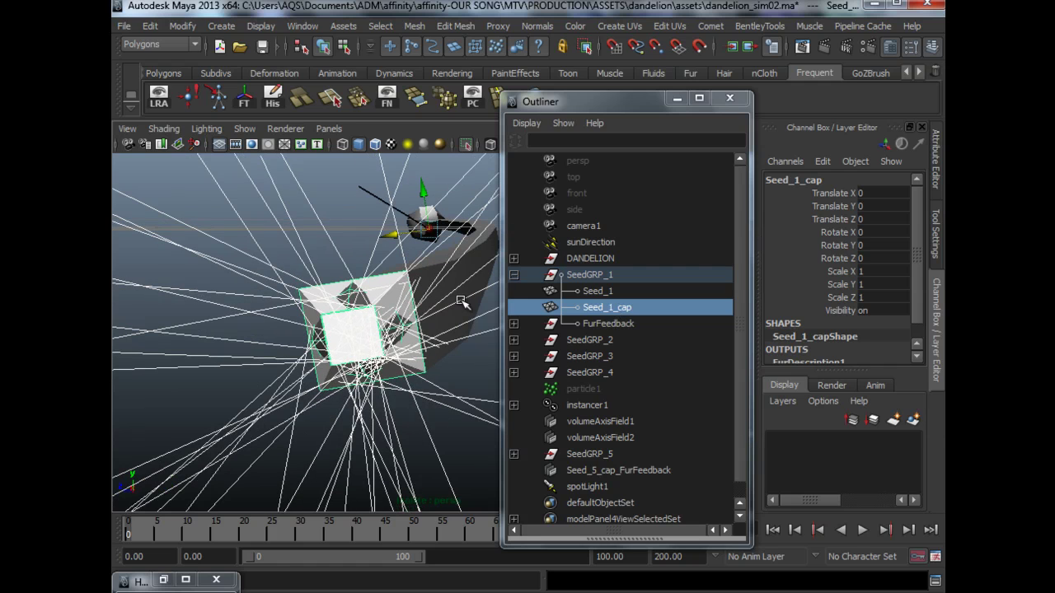
- Switch to the Rendering menu set, review the Attach Fur Description options and open FurDescription1 for editing, keeping the Outliner clear of its attributes
click(165, 45)
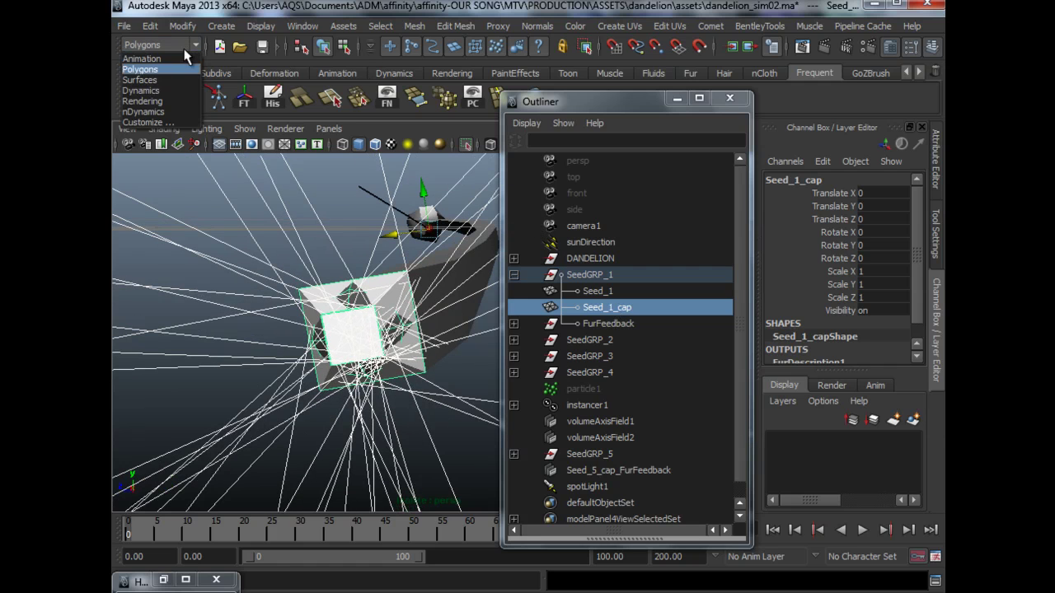
click(183, 100)
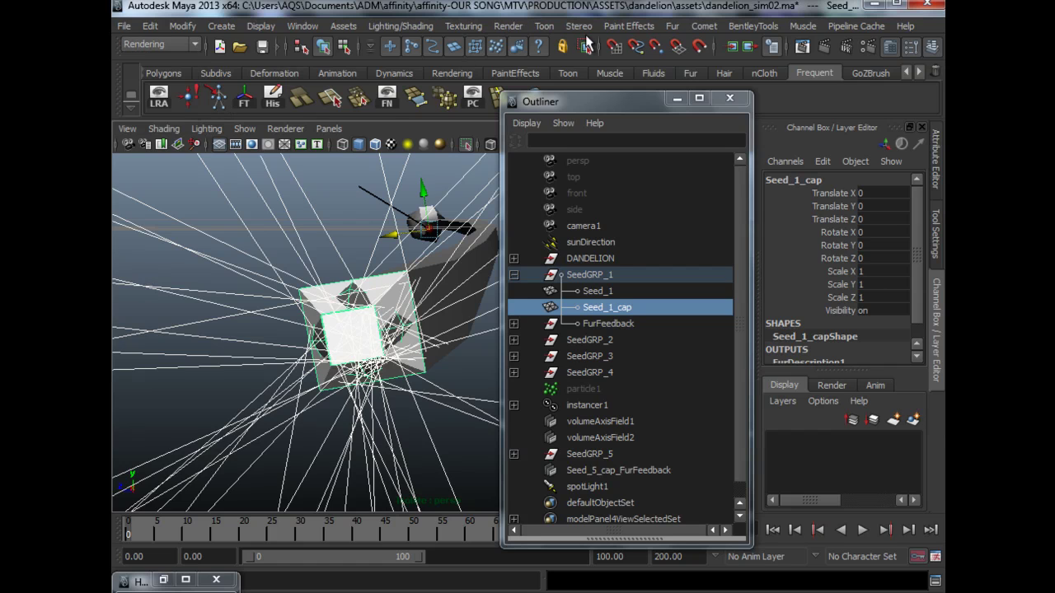
click(672, 26)
mouse_move(708, 50)
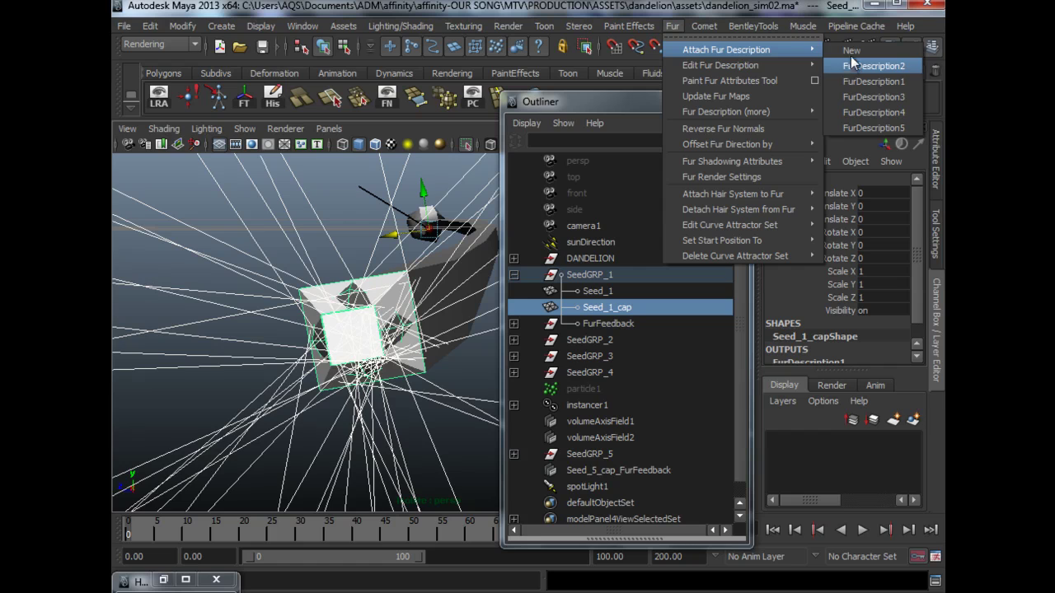
mouse_move(811, 67)
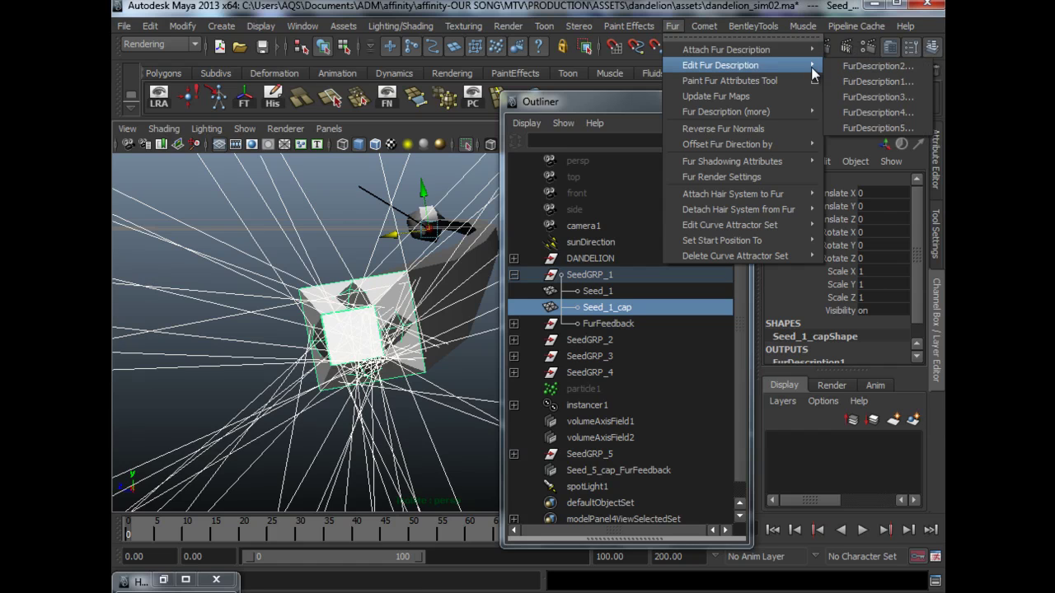
click(865, 83)
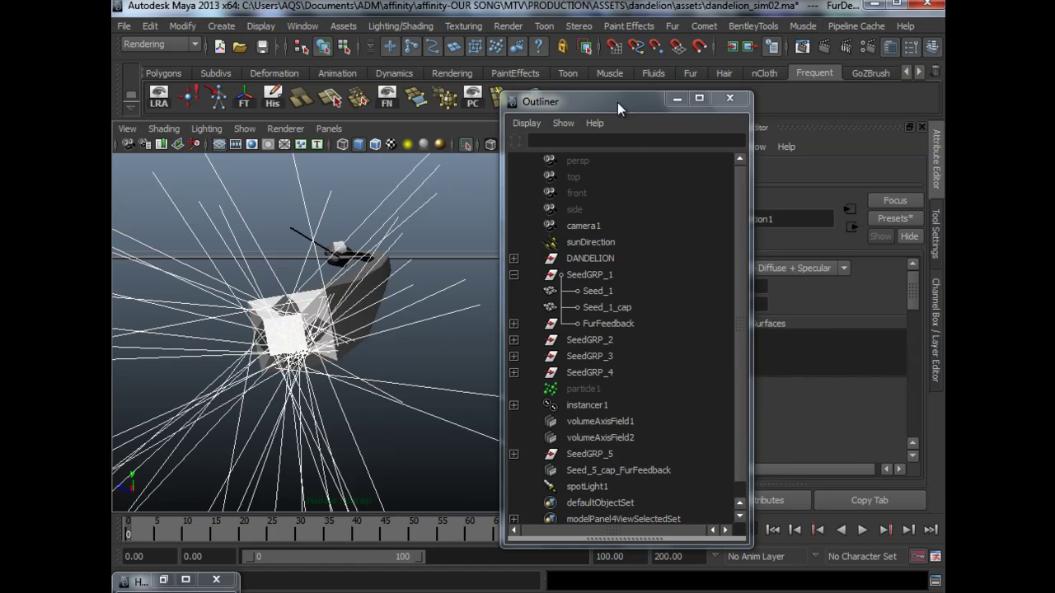
drag(613, 102, 409, 83)
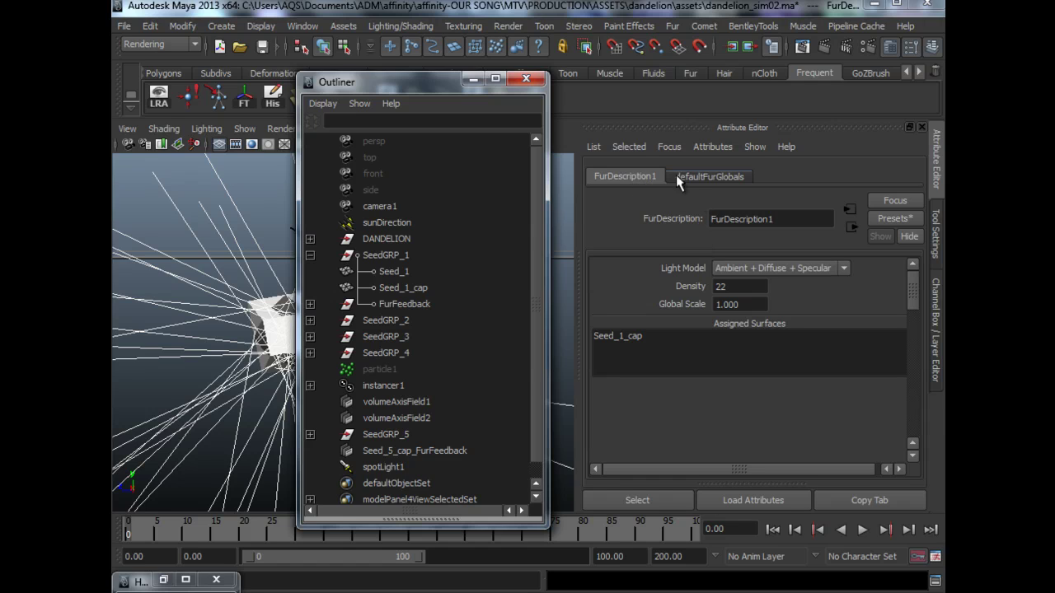
click(626, 177)
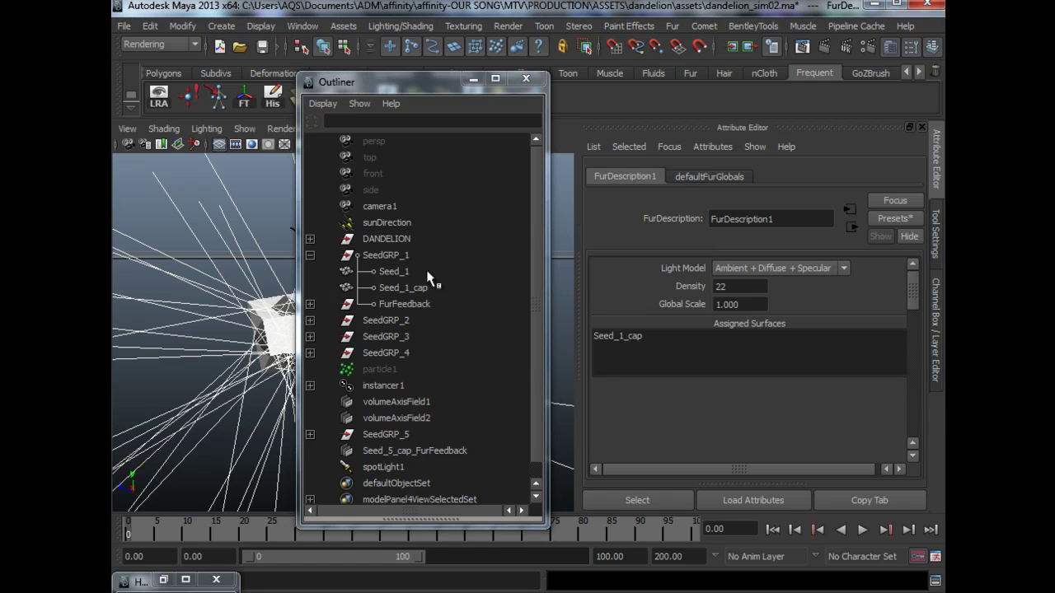
- Expand FurFeedback in SeedGRP_1, select Seed_1_FurFeedback and examine its transform and shape attributes
click(310, 304)
click(468, 320)
drag(339, 87, 334, 101)
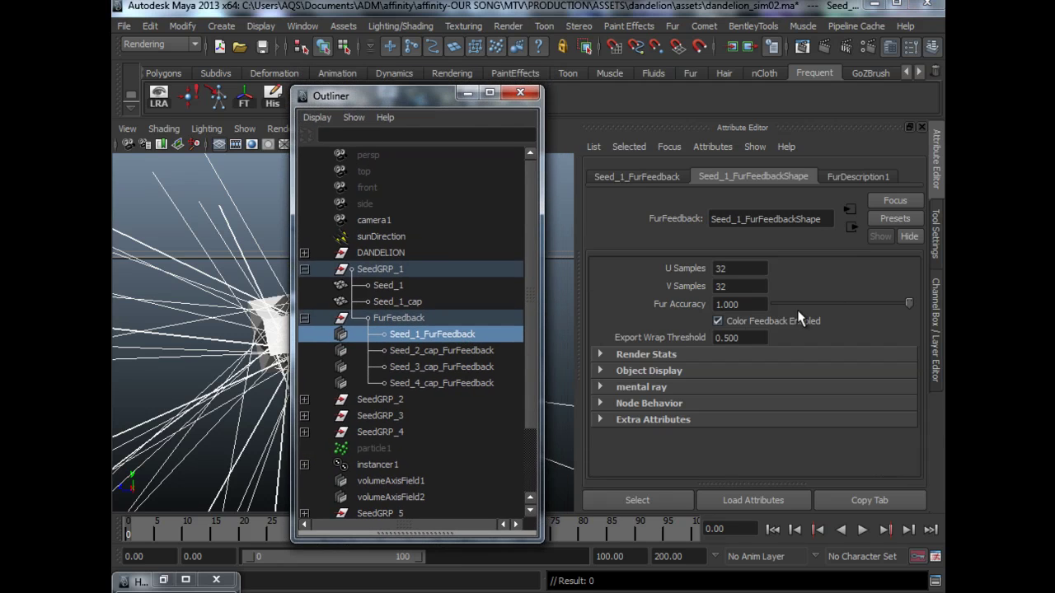
click(657, 183)
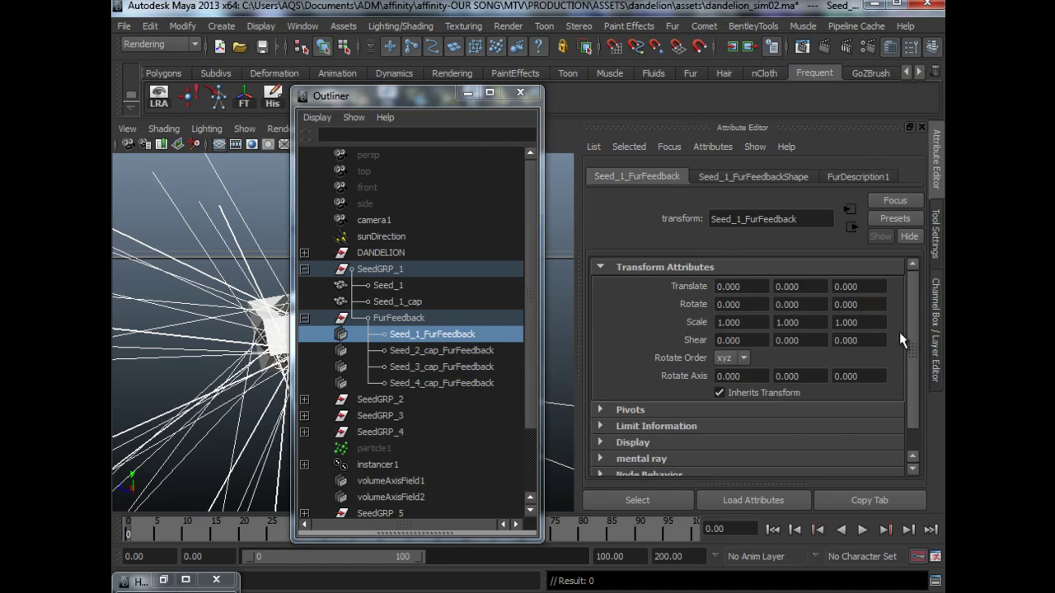
scroll(900, 333, down, 2)
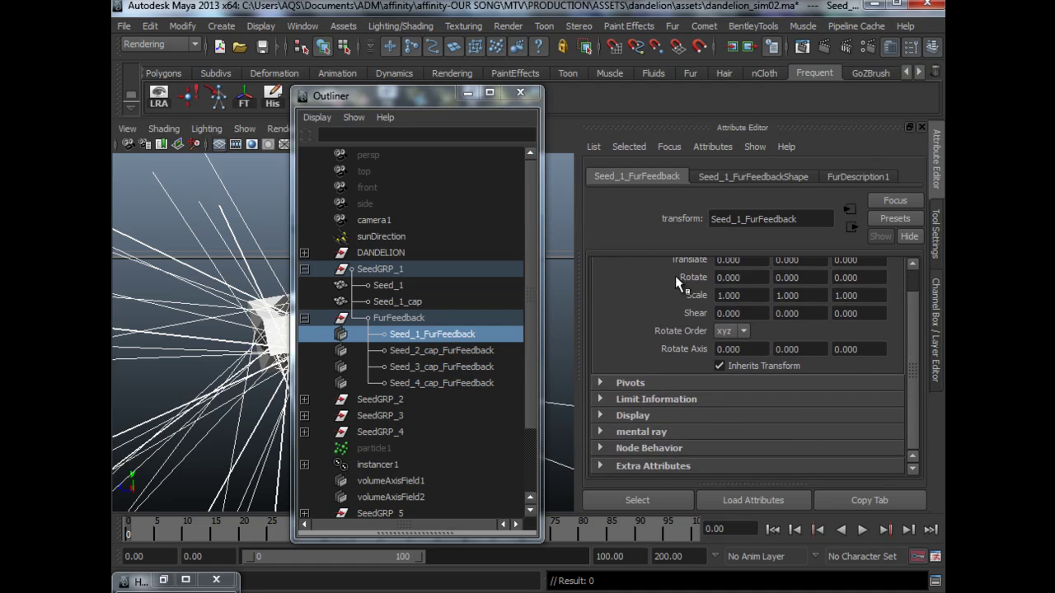
scroll(903, 351, up, 2)
click(766, 183)
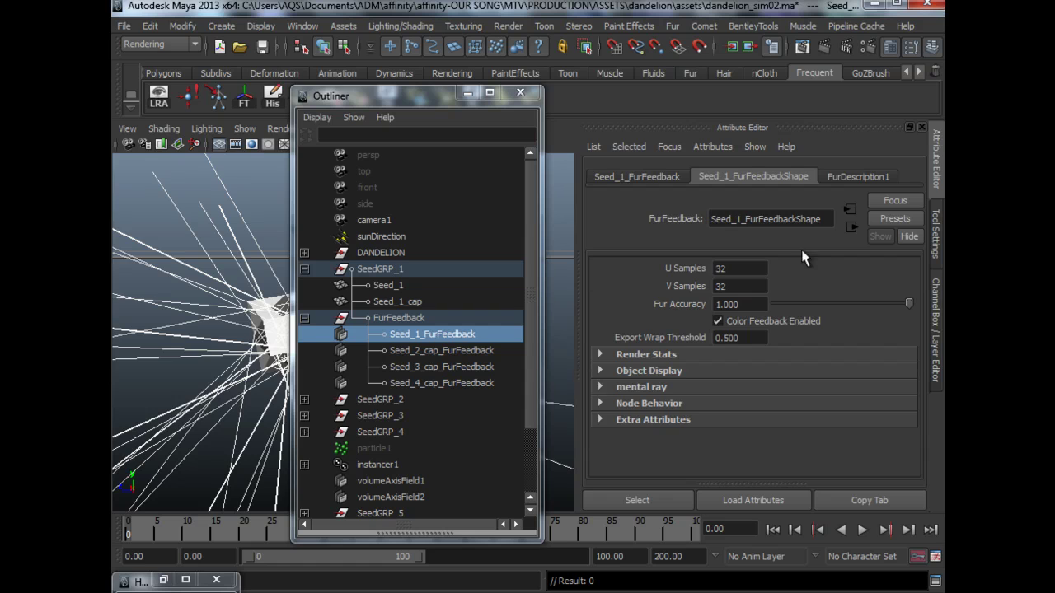
- Return to FurDescription1's attributes and look through the available fur presets, from Bear and CalicoCat to WetOtter and Dandelion
click(858, 178)
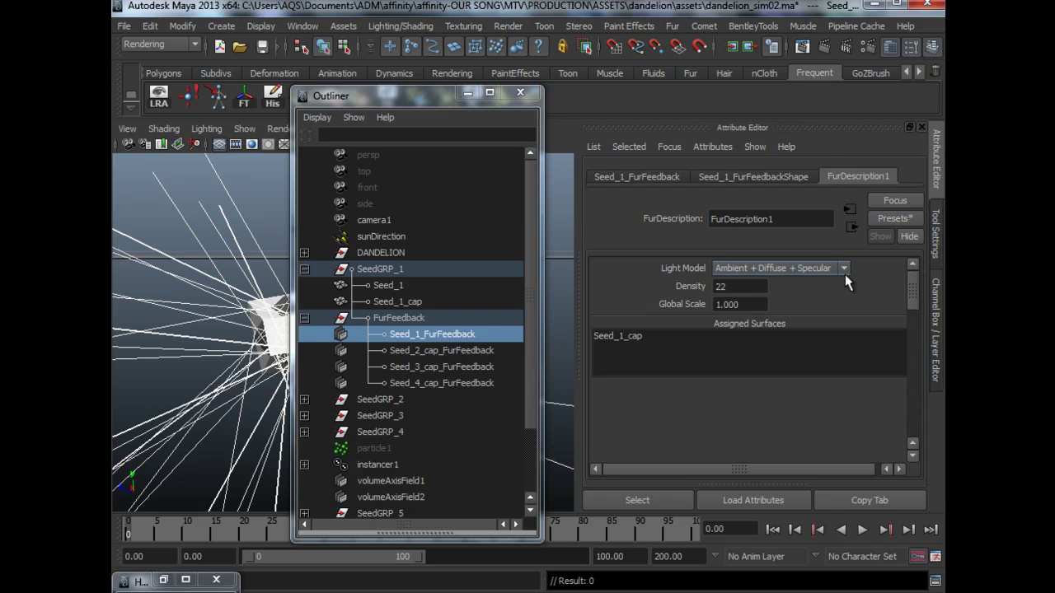
mouse_move(909, 295)
mouse_down()
mouse_move(911, 398)
mouse_move(916, 287)
mouse_up()
click(894, 219)
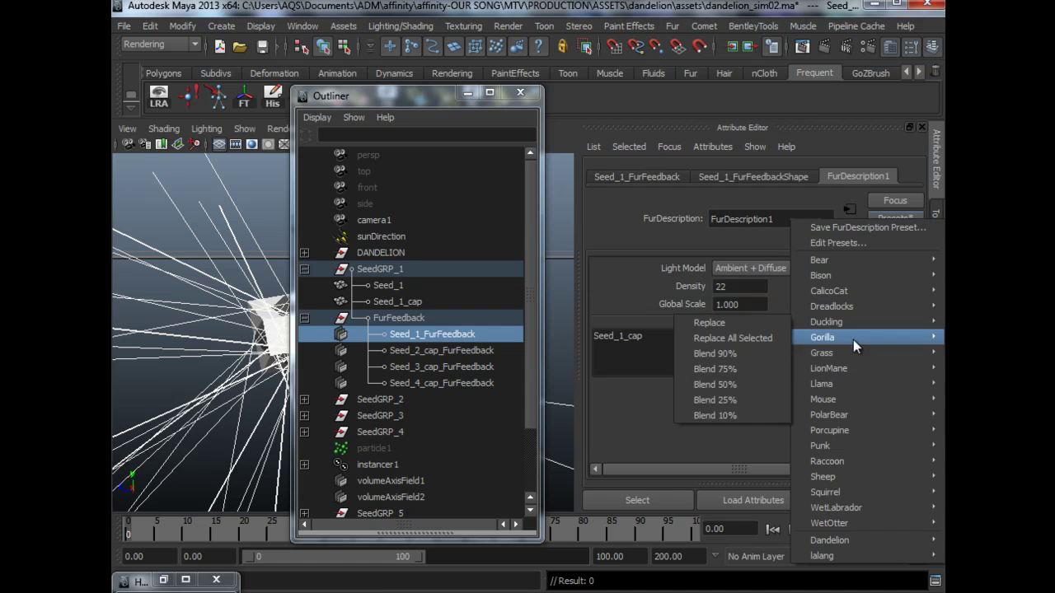
mouse_move(859, 324)
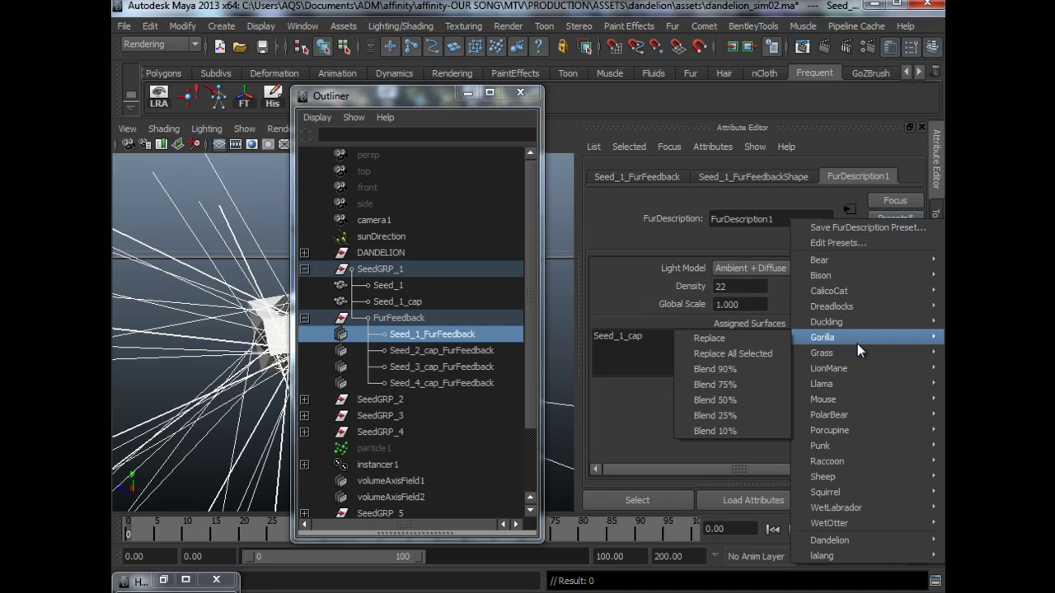
mouse_move(854, 541)
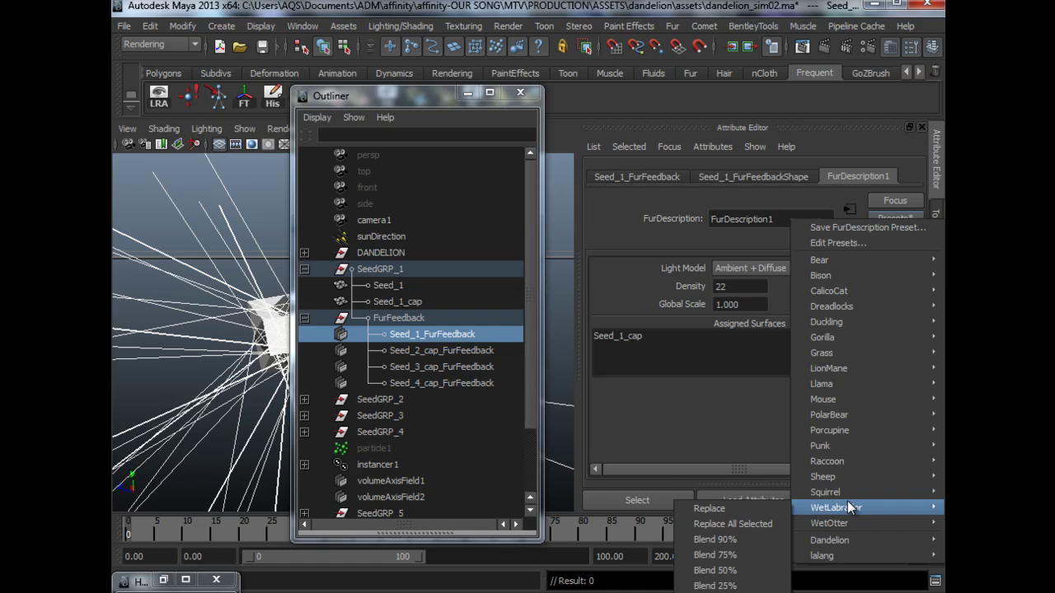
mouse_move(849, 493)
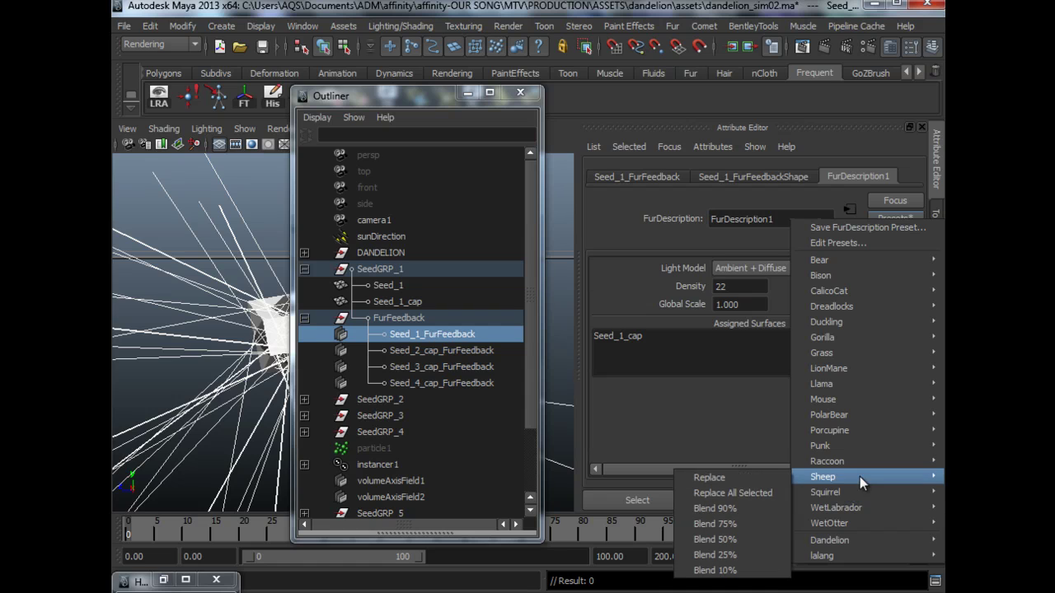
mouse_move(870, 431)
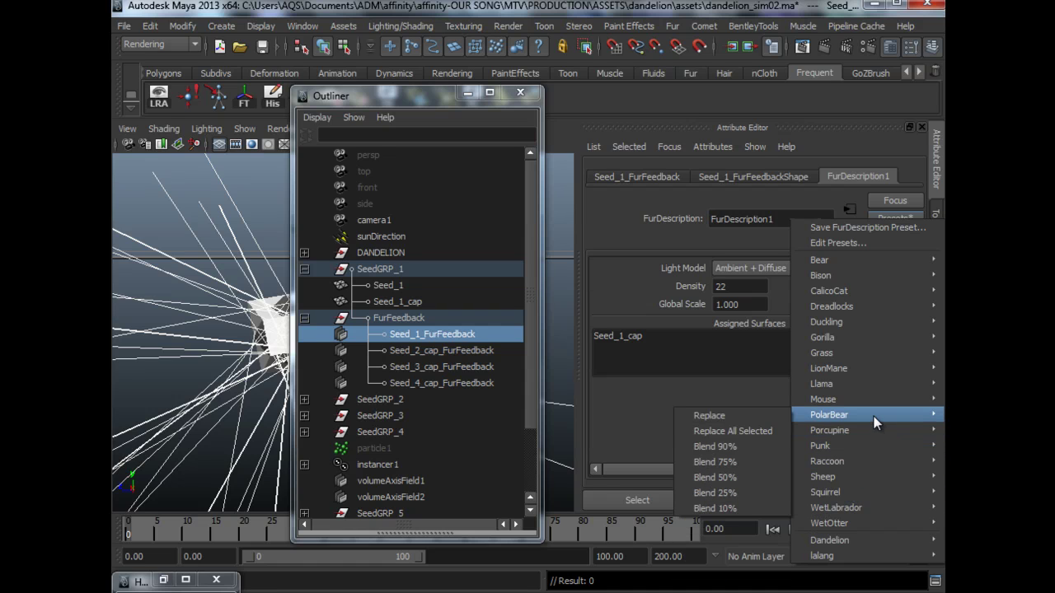
mouse_move(847, 411)
mouse_move(850, 390)
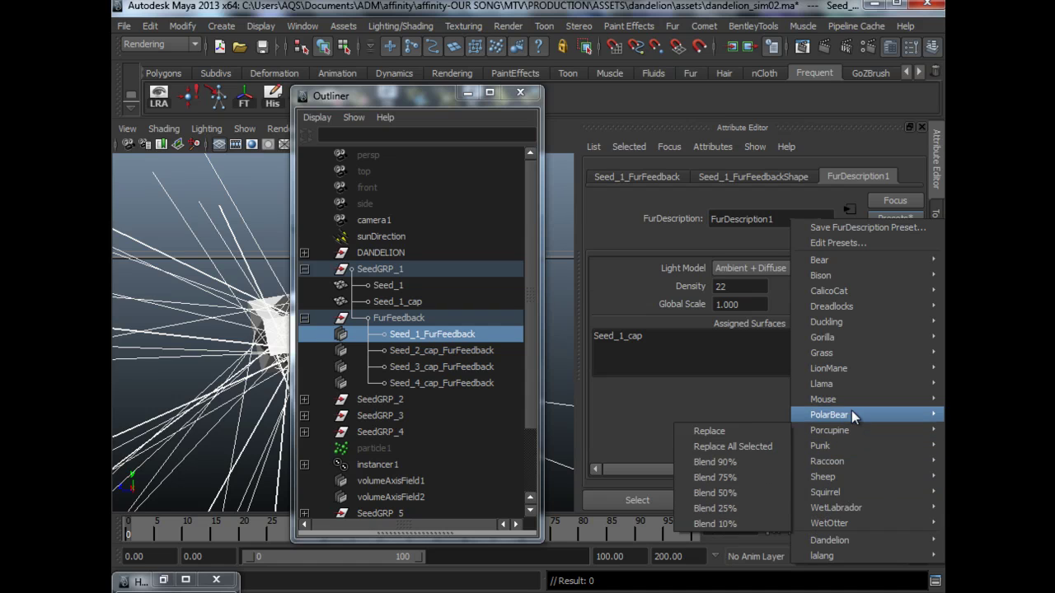
mouse_move(854, 370)
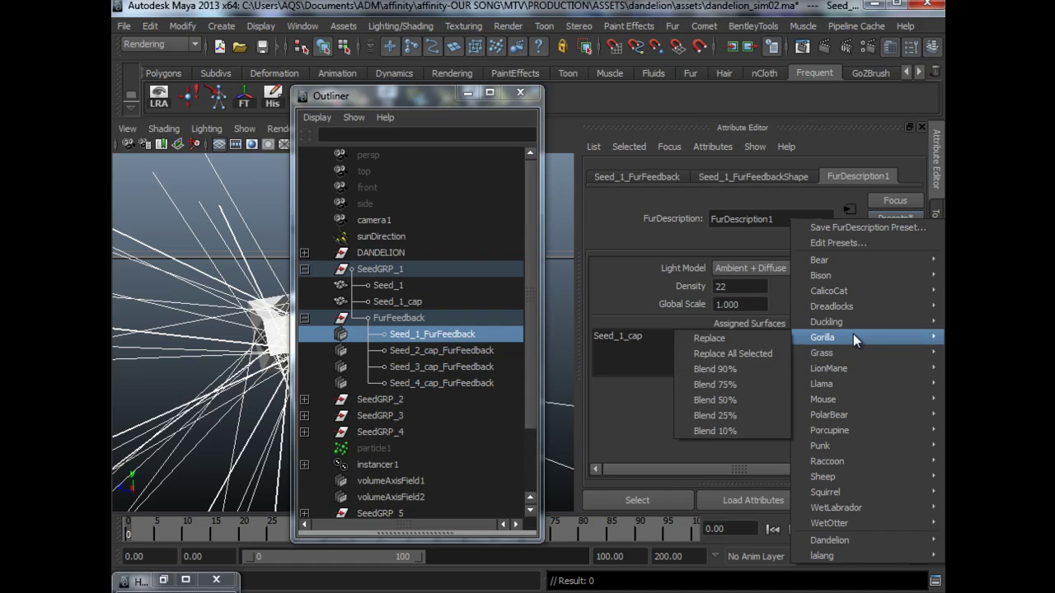
mouse_move(862, 292)
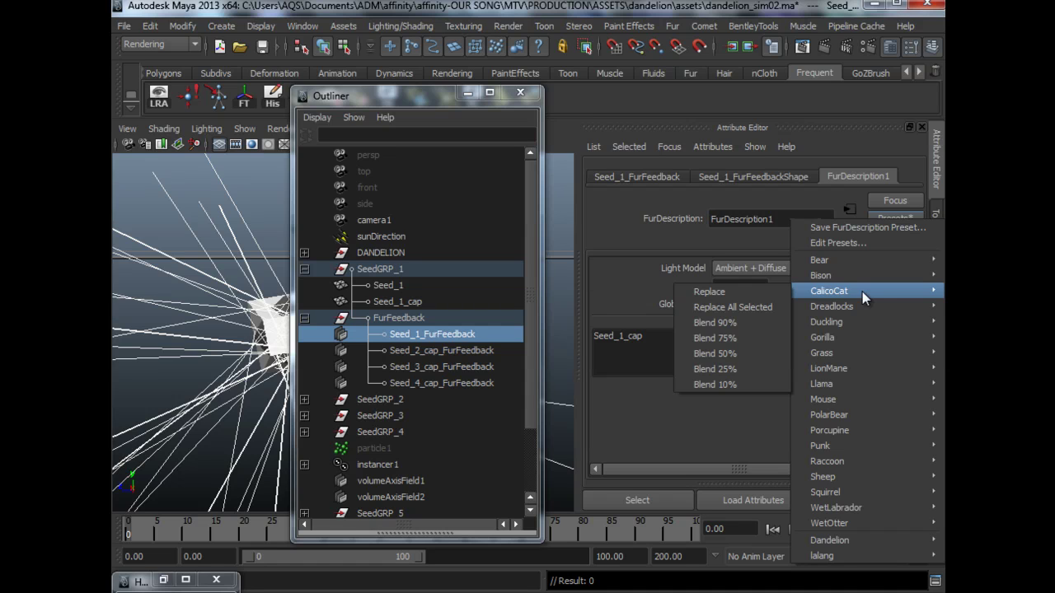
click(709, 292)
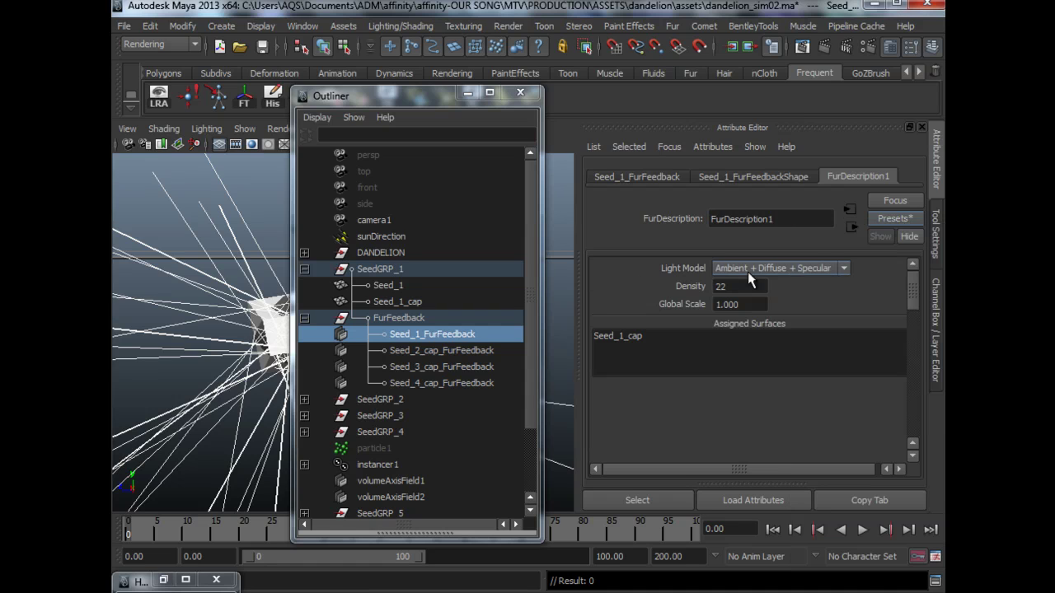
- Examine FurDescription1's Light Model choices, Density, Base Color and Tip Color, down to its Length and opacity settings
drag(915, 287, 913, 257)
click(806, 270)
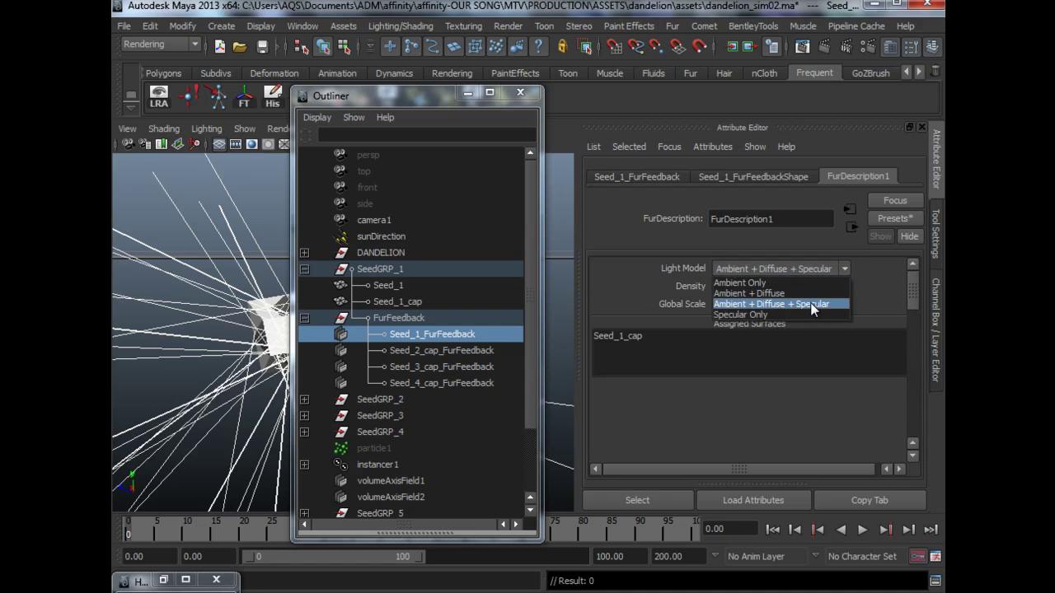
click(866, 294)
click(751, 288)
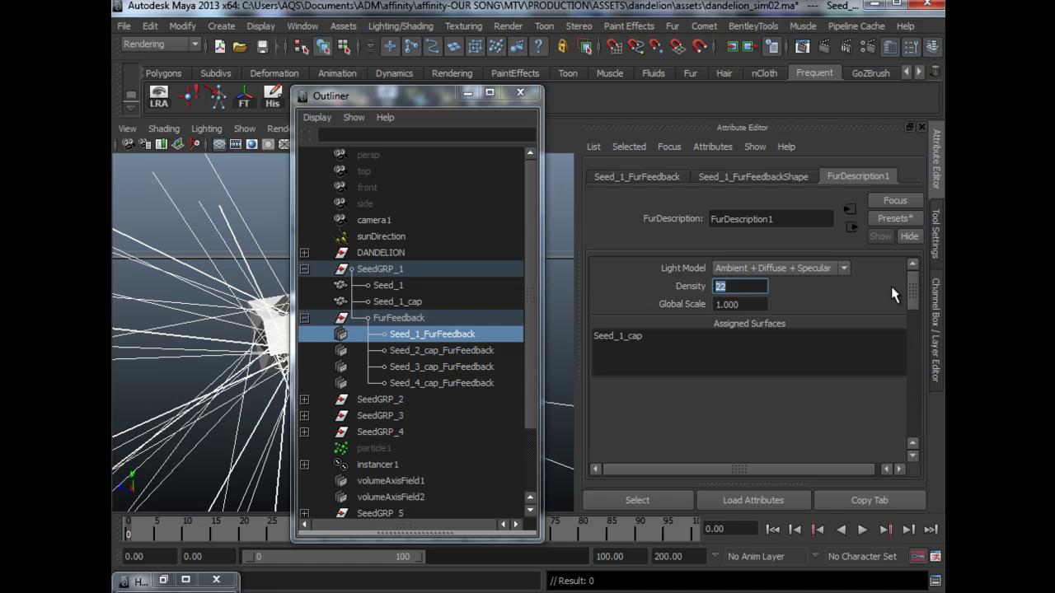
drag(911, 291, 914, 349)
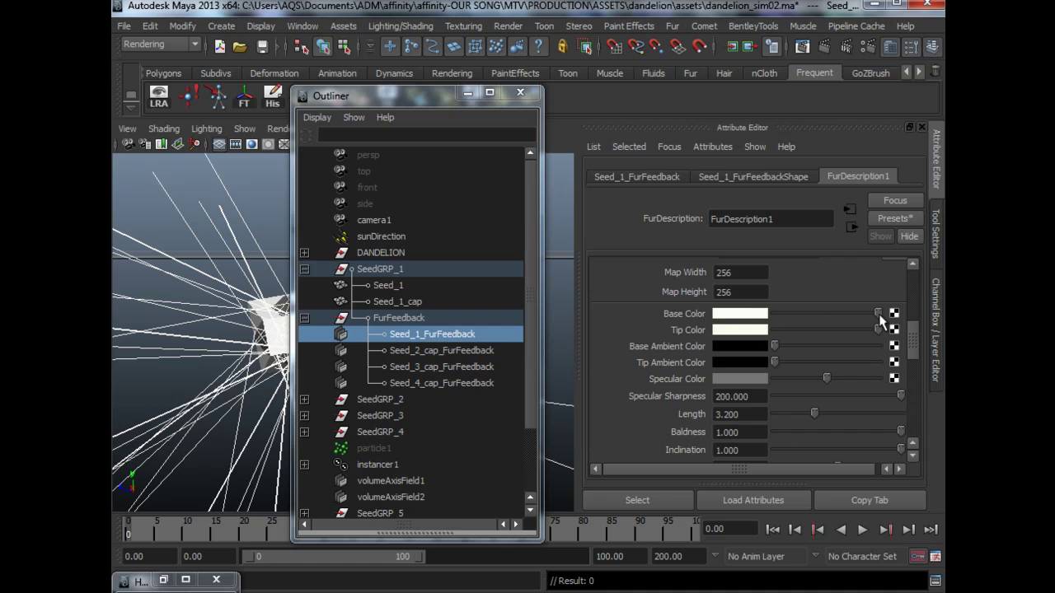
click(763, 315)
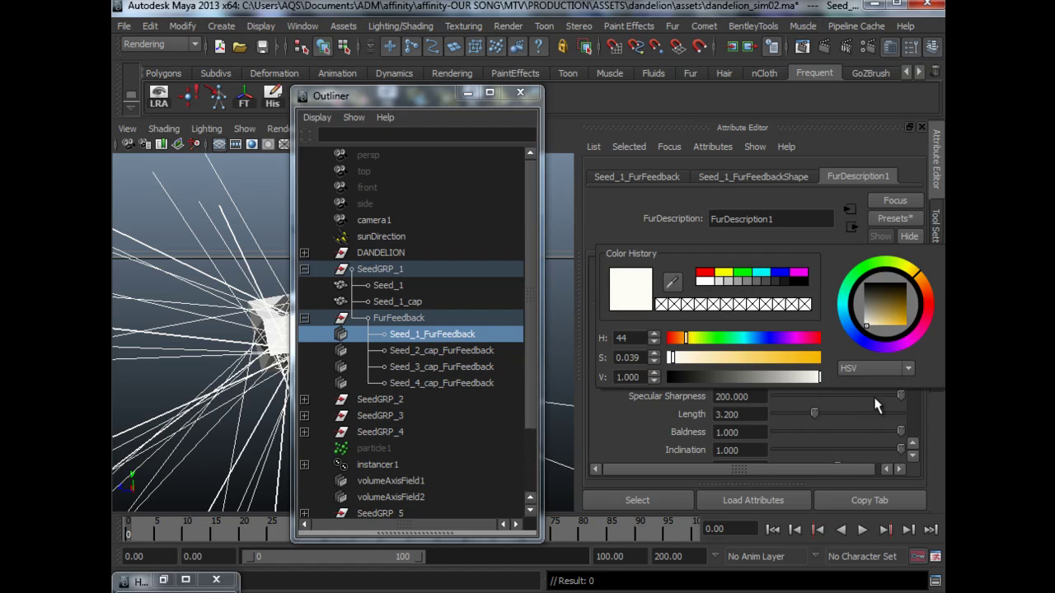
click(759, 331)
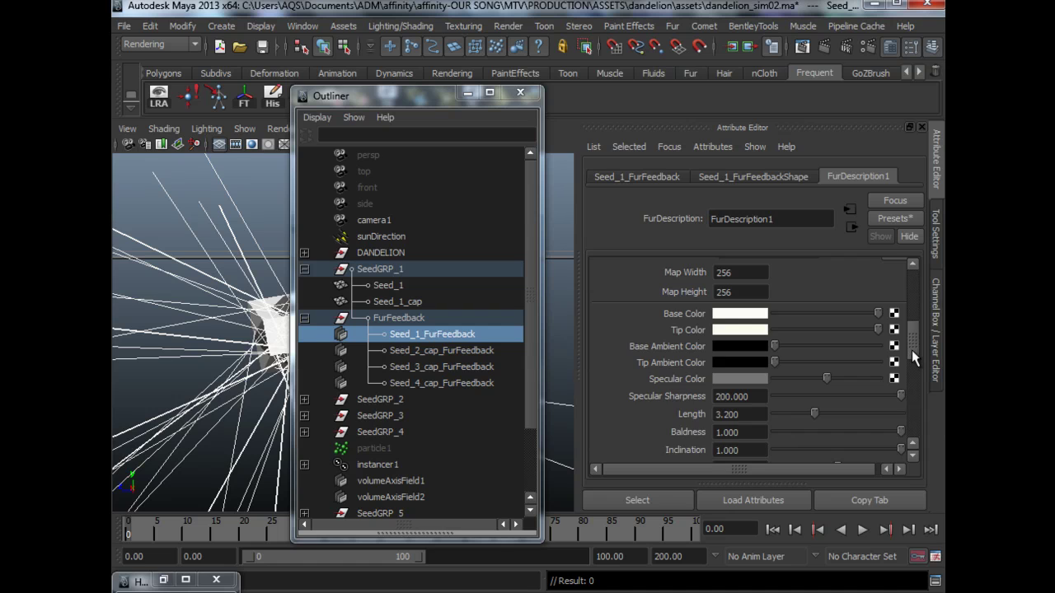
drag(911, 349, 915, 368)
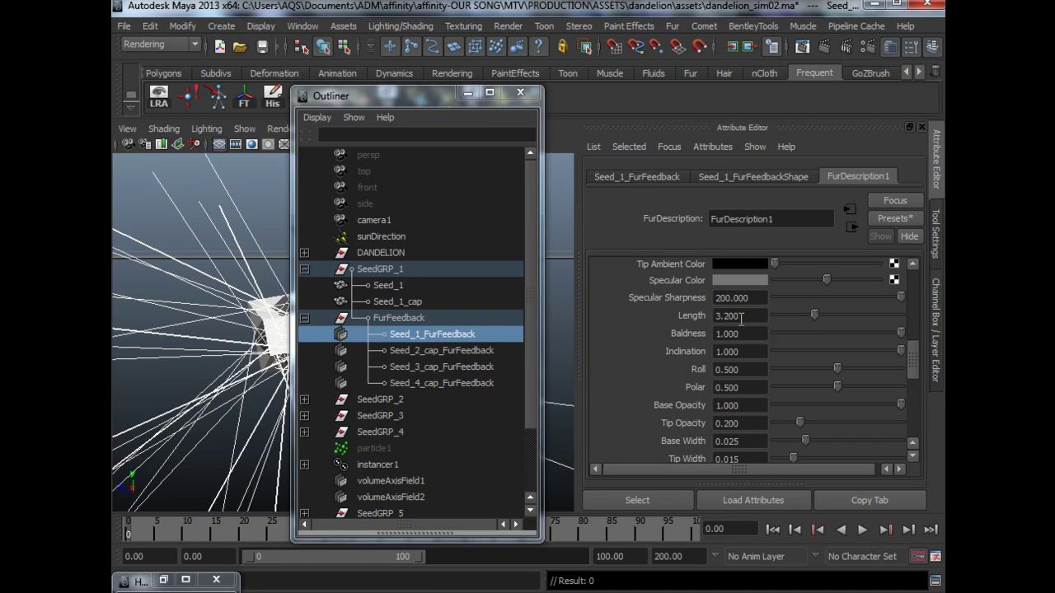
- Minimize the Outliner, frame the seed's fur, try a fur Length of 3.484 and undo the change
click(467, 92)
key(f)
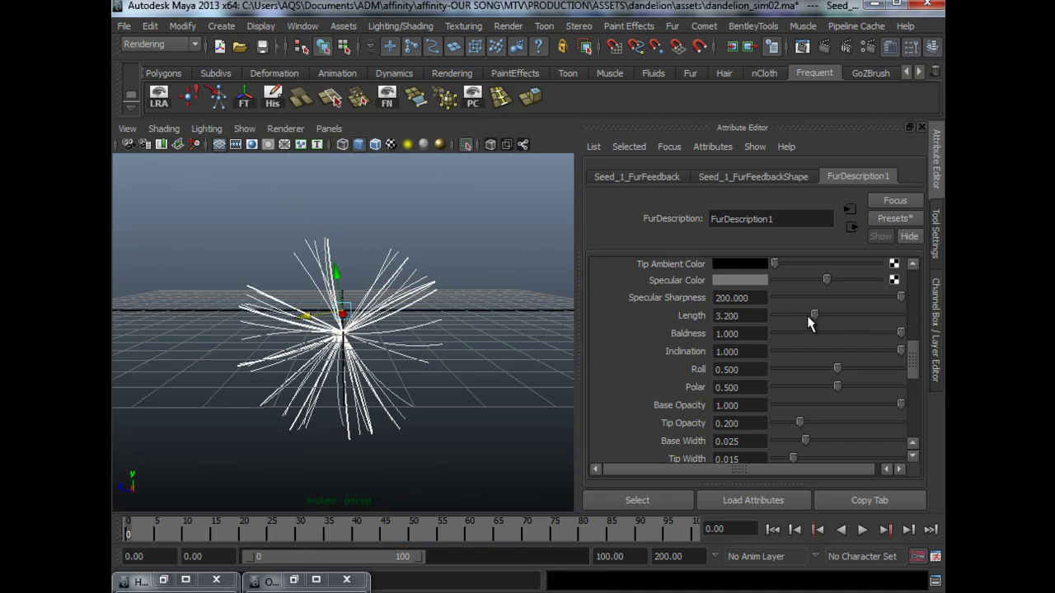
mouse_move(814, 315)
mouse_down()
mouse_move(840, 312)
mouse_move(808, 313)
mouse_move(819, 318)
mouse_up()
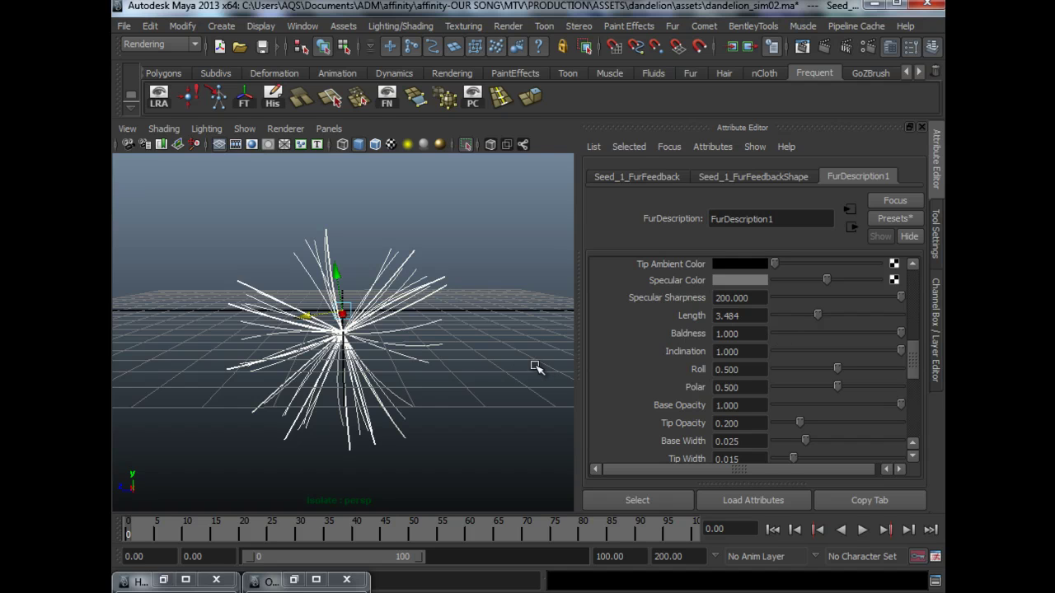
key(ctrl+z)
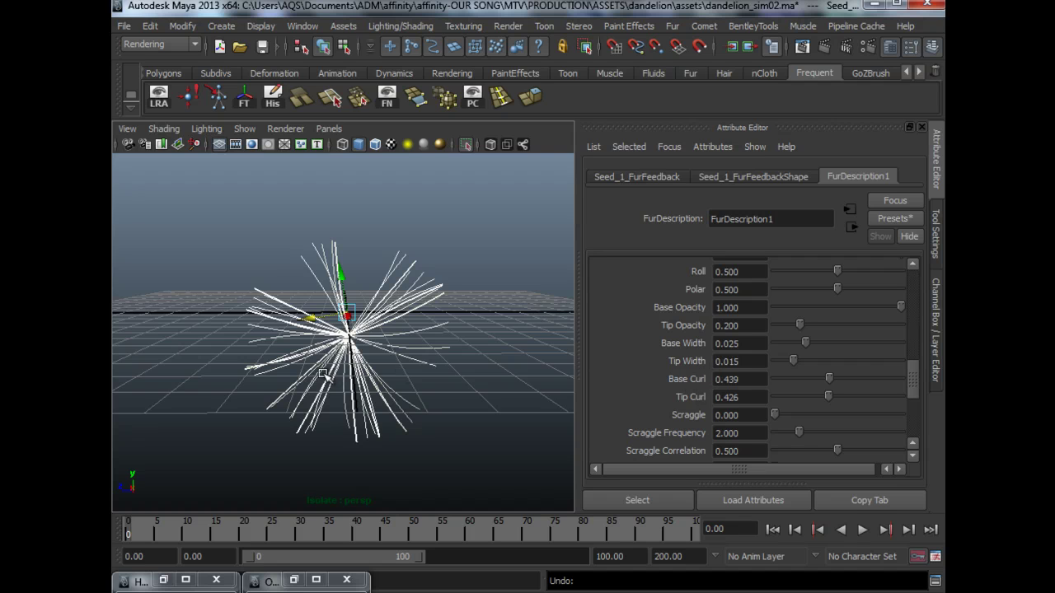
- Set FurDescription1's Base Curl to 0.335 and inspect the bend of the seed hairs from the side
alt+drag(336, 380, 261, 384)
alt+middle_drag(261, 384, 370, 381)
alt+drag(370, 381, 292, 385)
alt+right_drag(292, 384, 358, 404)
alt+middle_drag(357, 403, 389, 406)
alt+drag(389, 405, 353, 404)
alt+right_drag(353, 405, 417, 424)
alt+middle_drag(417, 425, 395, 407)
alt+right_drag(396, 407, 402, 409)
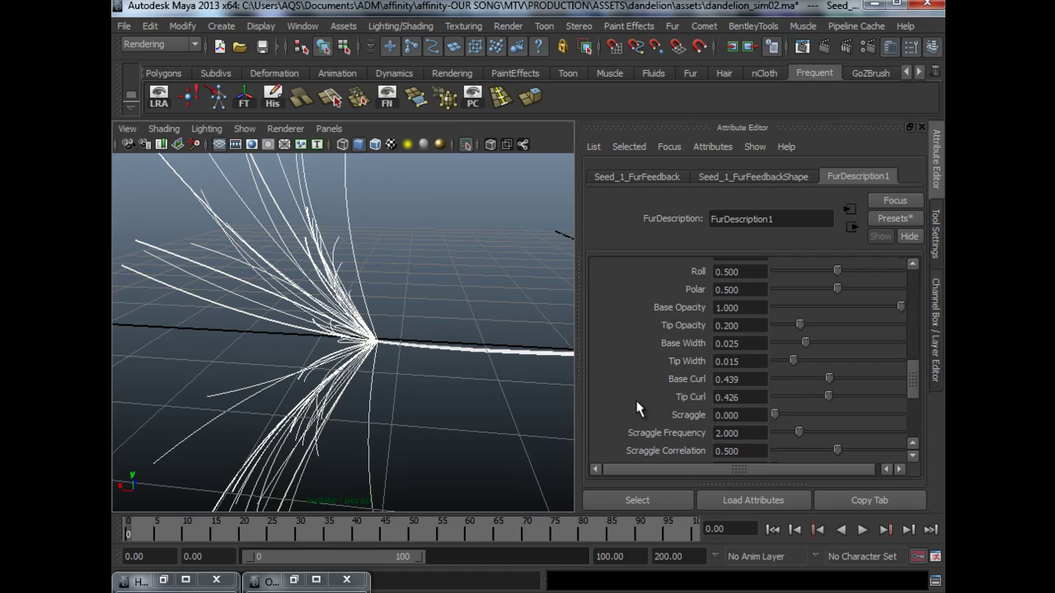
alt+drag(547, 400, 461, 365)
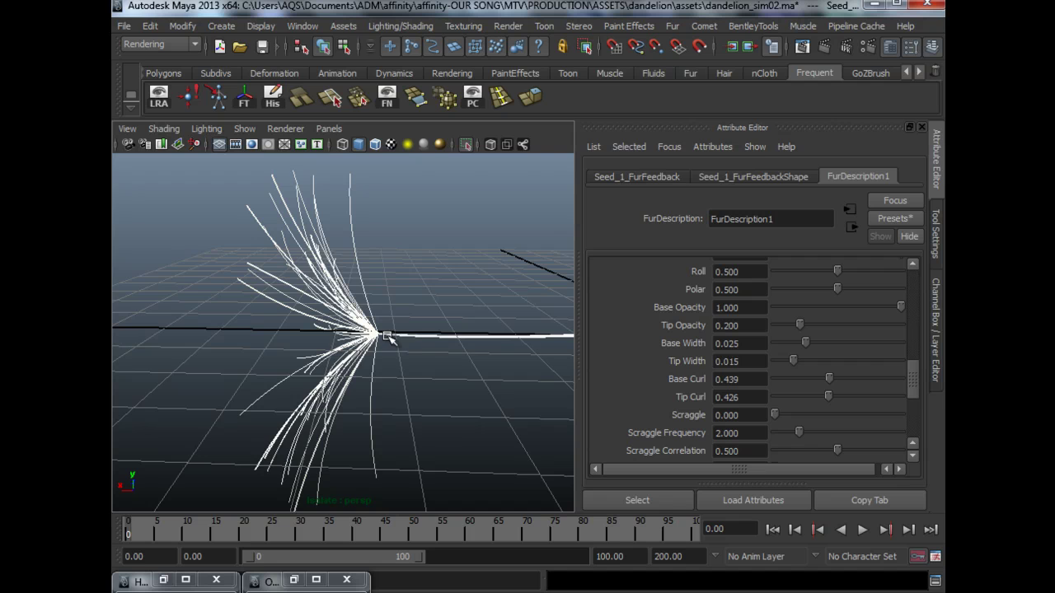
mouse_move(827, 378)
mouse_down()
mouse_move(786, 378)
mouse_move(827, 379)
mouse_move(797, 378)
mouse_move(818, 379)
mouse_up()
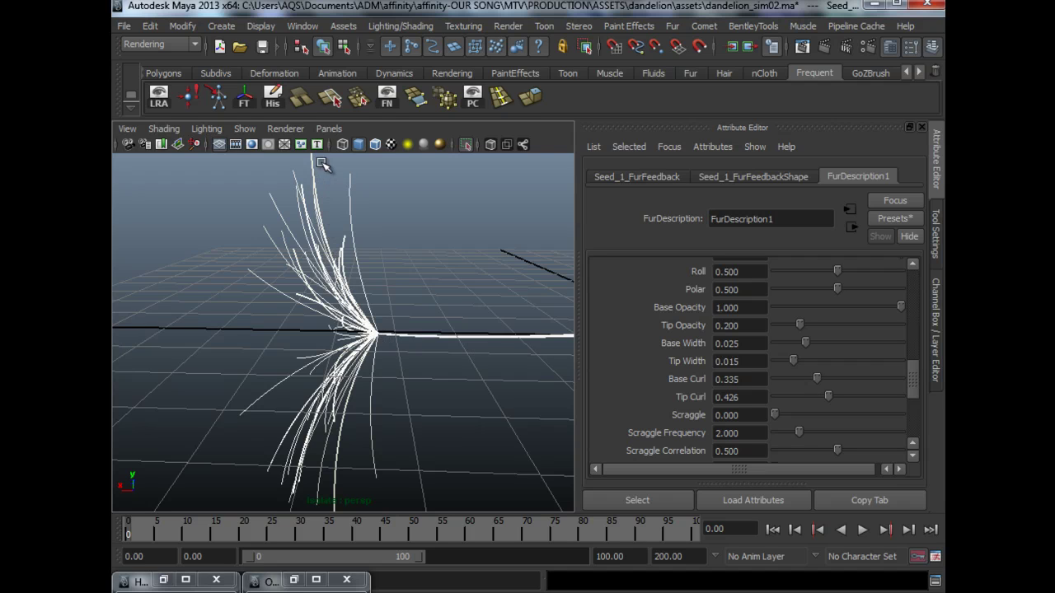
alt+drag(332, 214, 309, 207)
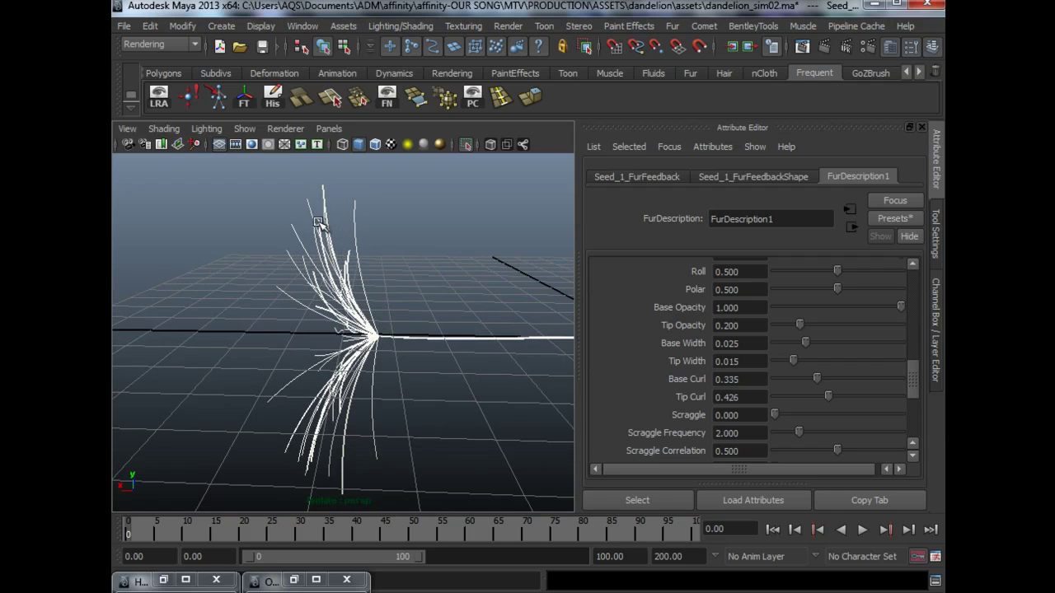
alt+right_drag(312, 306, 401, 353)
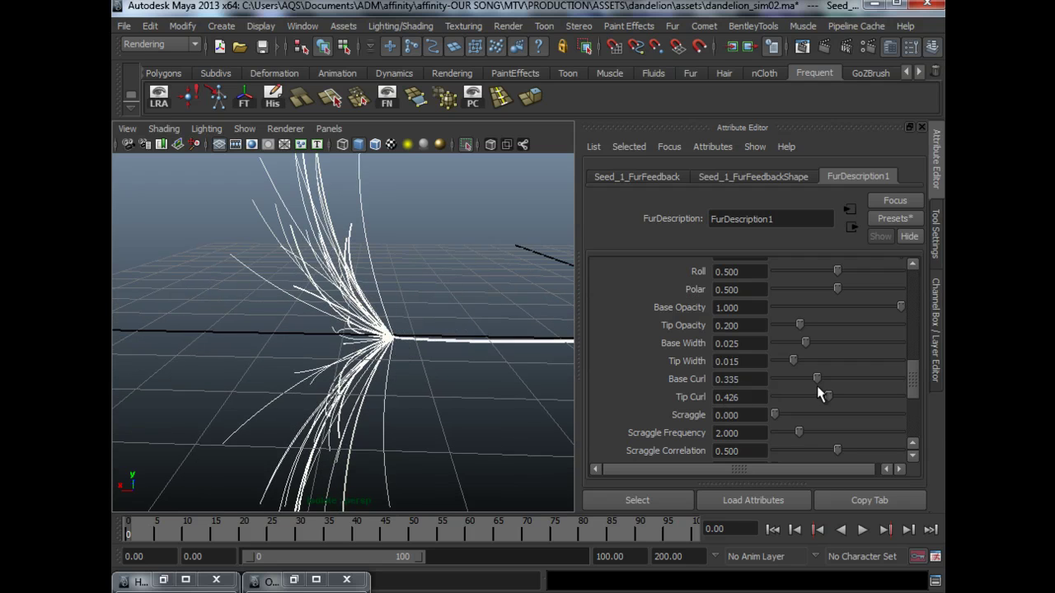
- Set FurDescription1's Base Curl to 0.368 and slightly lower its Tip Curl, checking the hairs' bend from several angles
drag(813, 378, 821, 376)
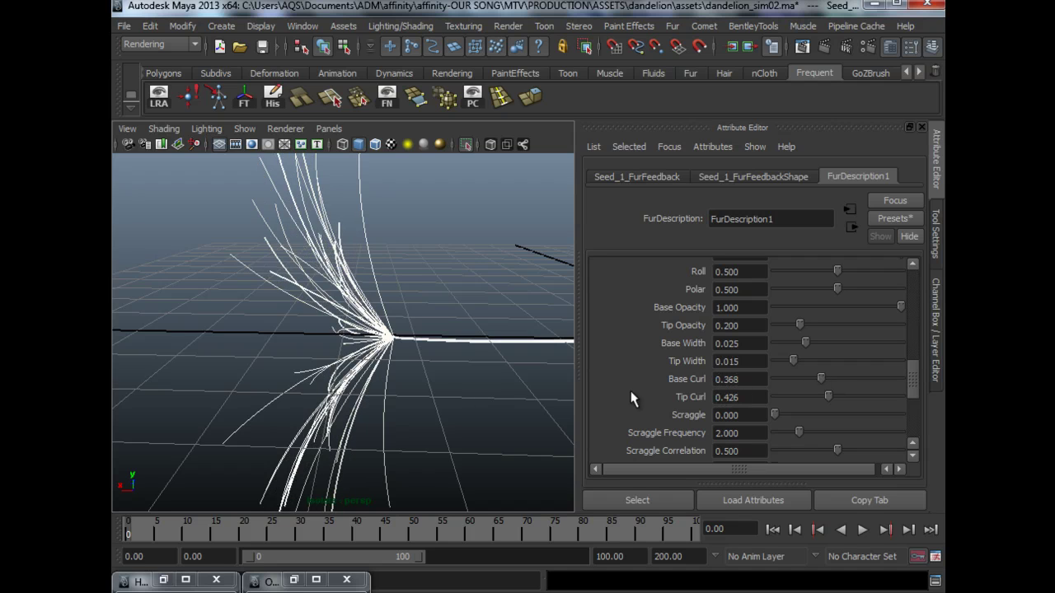
alt+drag(511, 375, 437, 345)
mouse_move(828, 396)
mouse_down()
mouse_move(800, 394)
mouse_move(842, 395)
mouse_move(797, 386)
mouse_move(820, 395)
mouse_up()
alt+drag(488, 318, 432, 295)
mouse_move(820, 395)
mouse_down()
mouse_move(808, 388)
mouse_move(820, 397)
mouse_up()
- Check FurDescription1's clumping and Segments settings against the smoothness of the curled seed hairs
scroll(783, 380, down, 2)
scroll(717, 401, down, 6)
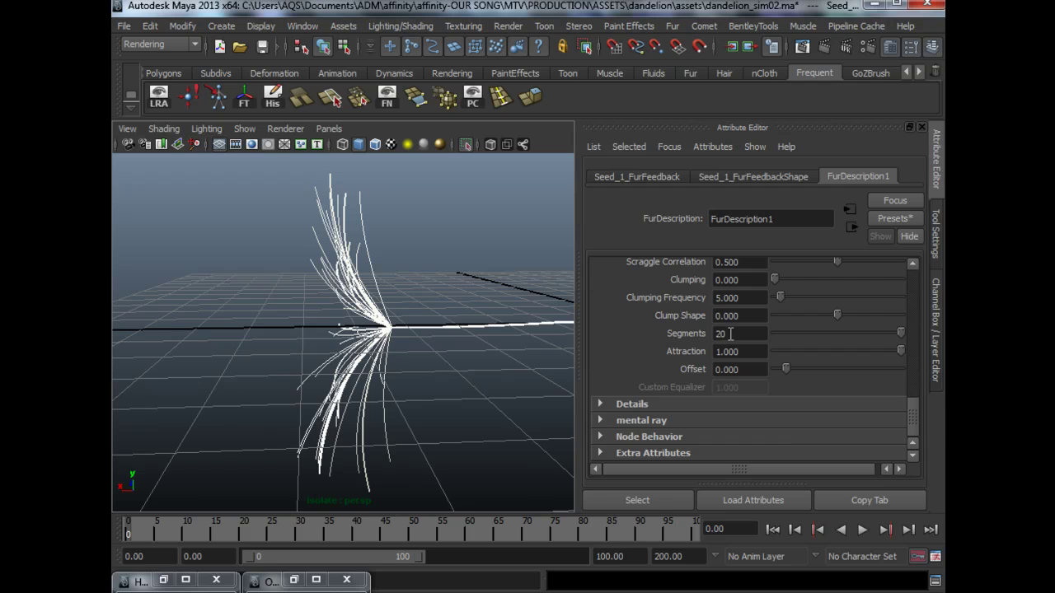
scroll(391, 366, up, 3)
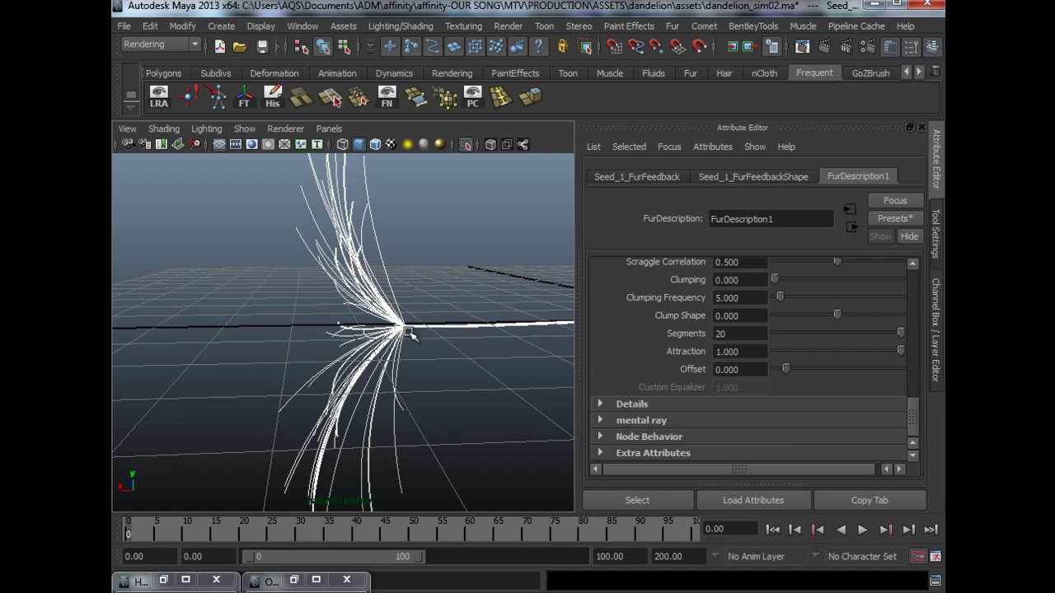
alt+drag(406, 378, 463, 393)
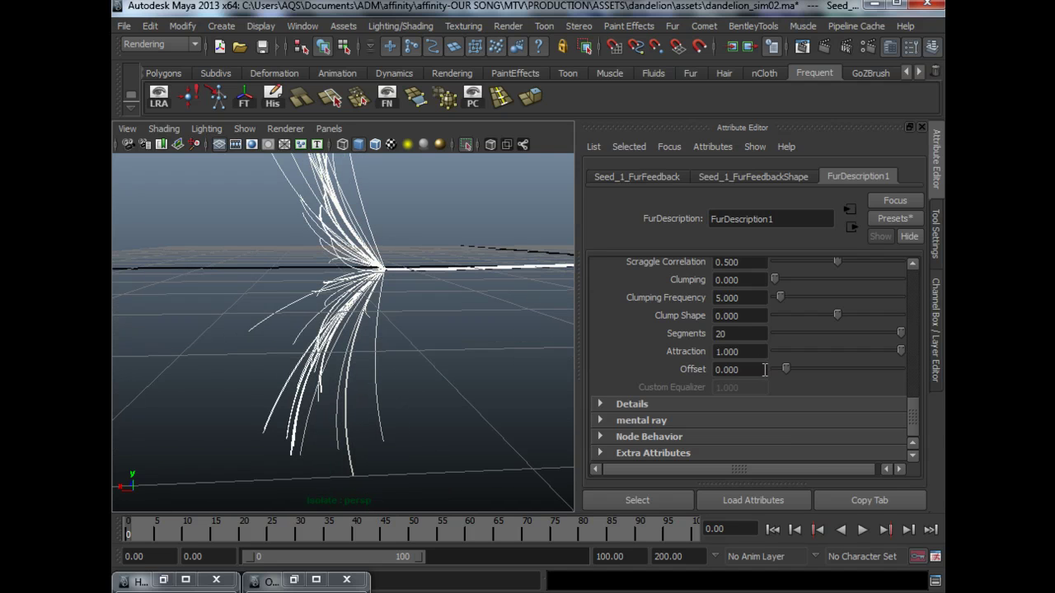
- Expand FurDescription1's Details and review its attribute entries from Base Color down to Tip Width
click(710, 407)
scroll(684, 379, down, 2)
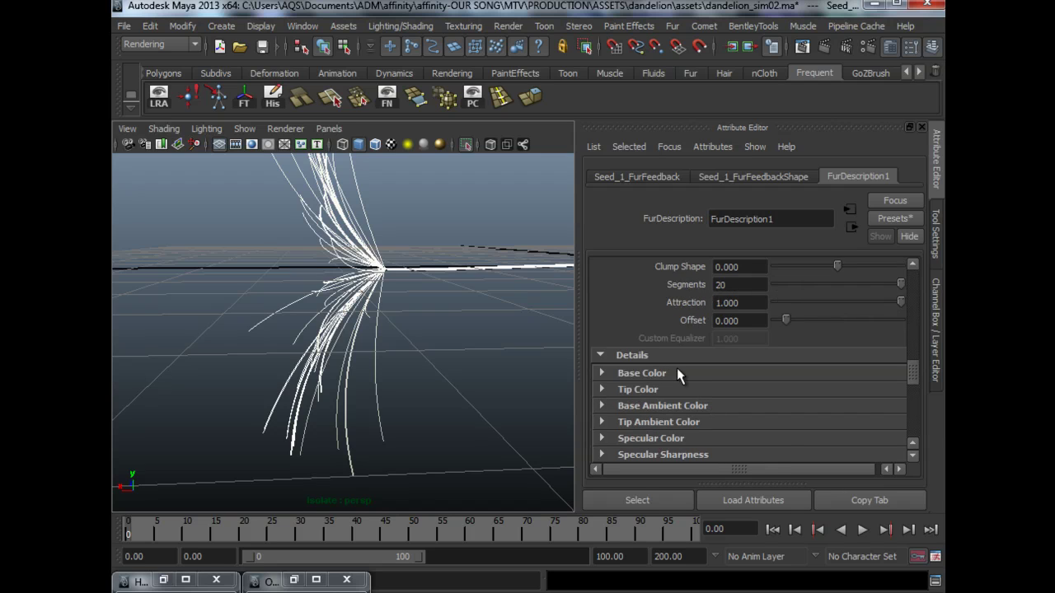
scroll(680, 420, down, 3)
scroll(674, 385, up, 1)
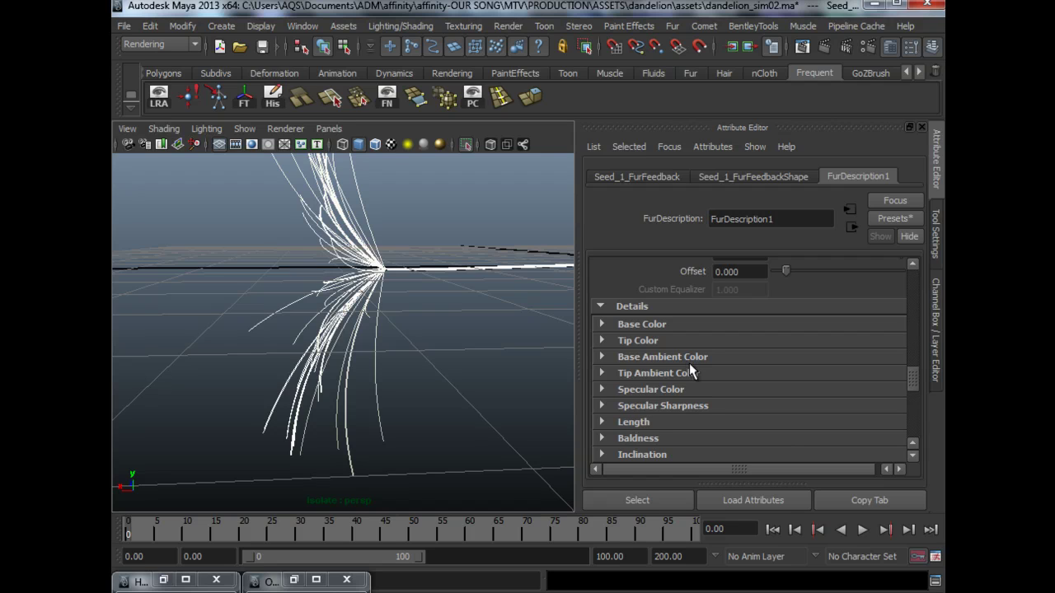
scroll(698, 373, down, 4)
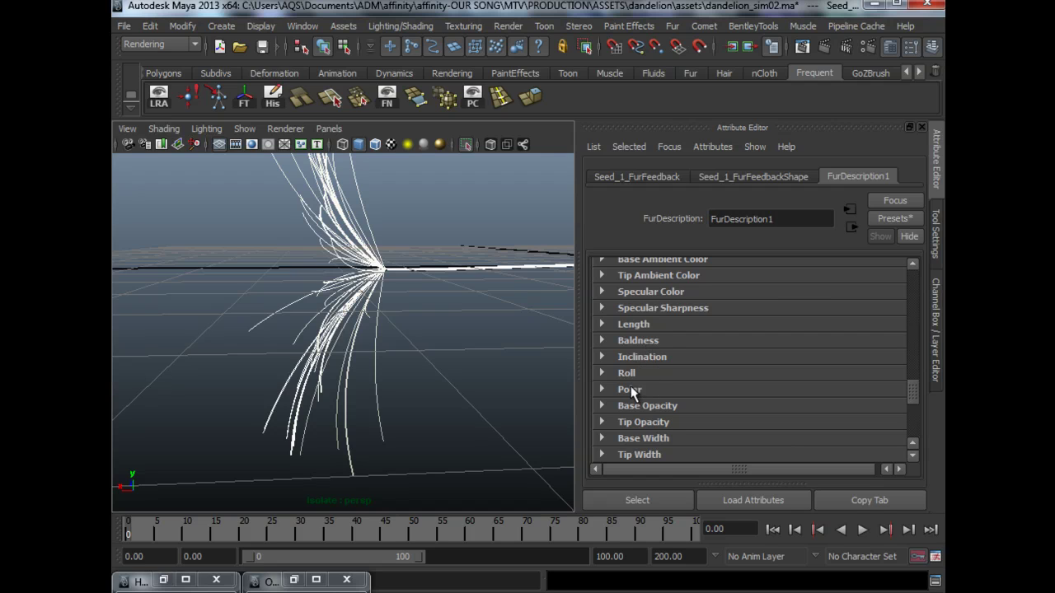
scroll(643, 391, down, 1)
scroll(645, 389, up, 1)
- Inspect the Length detail's Noise Amplitude and Noise Frequency, and compare the variation in hair length around the seed
click(658, 326)
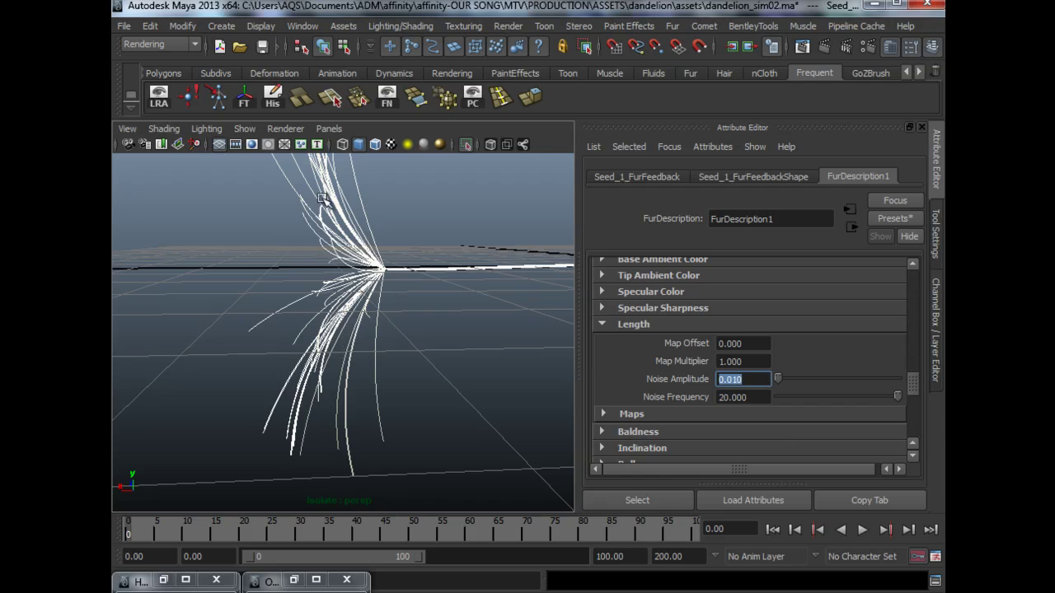
scroll(343, 281, down, 3)
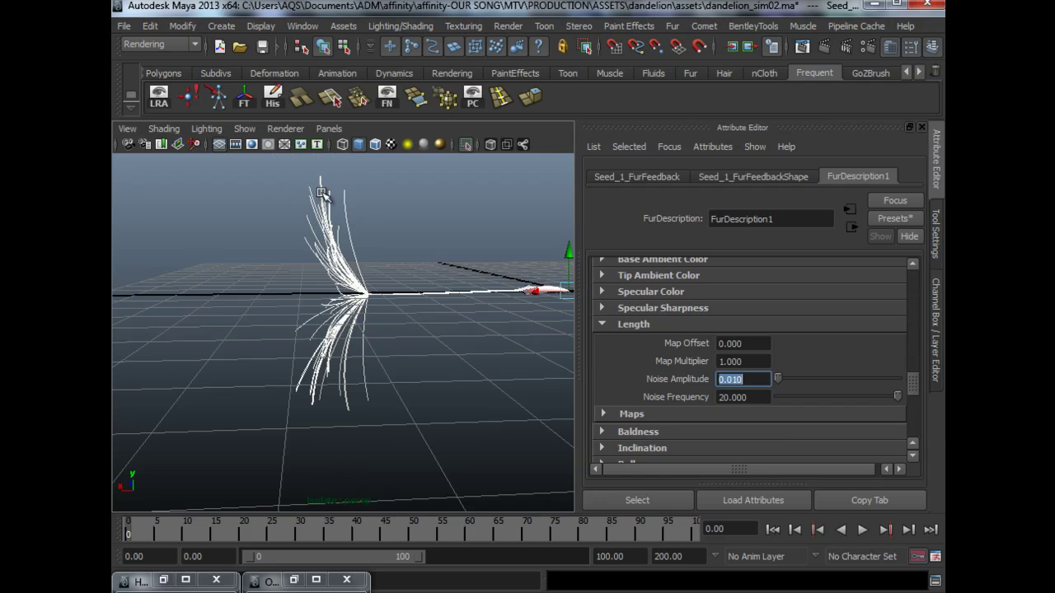
scroll(352, 257, up, 3)
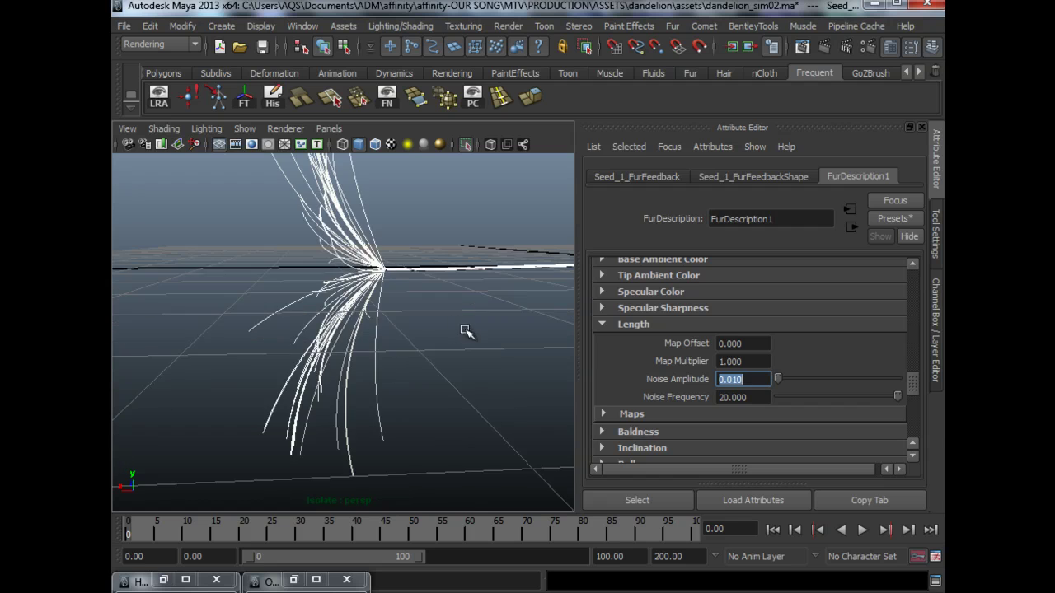
alt+drag(469, 330, 391, 371)
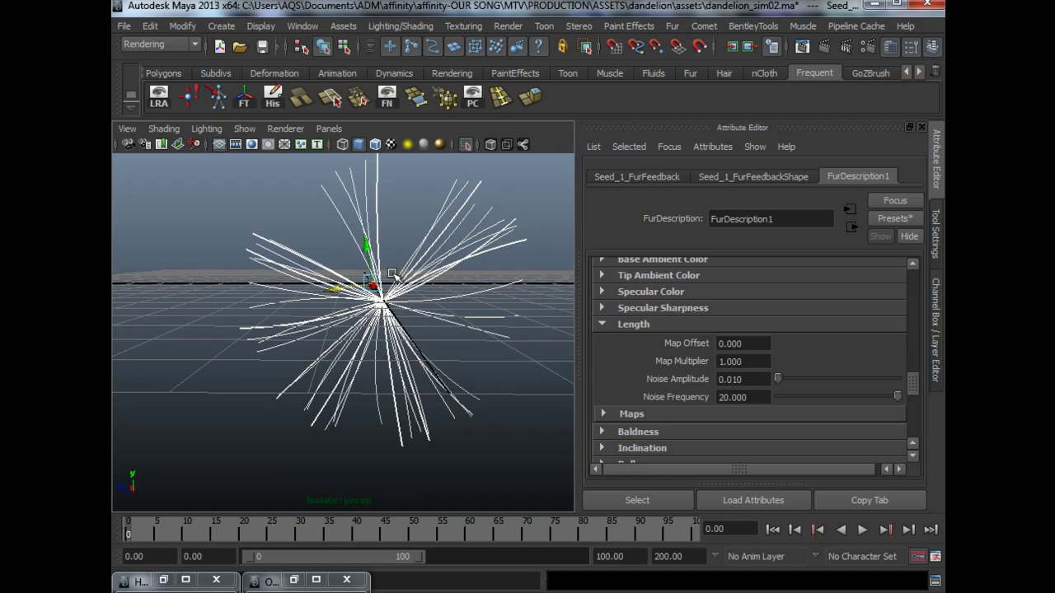
alt+drag(460, 303, 346, 338)
alt+drag(405, 355, 367, 387)
click(669, 324)
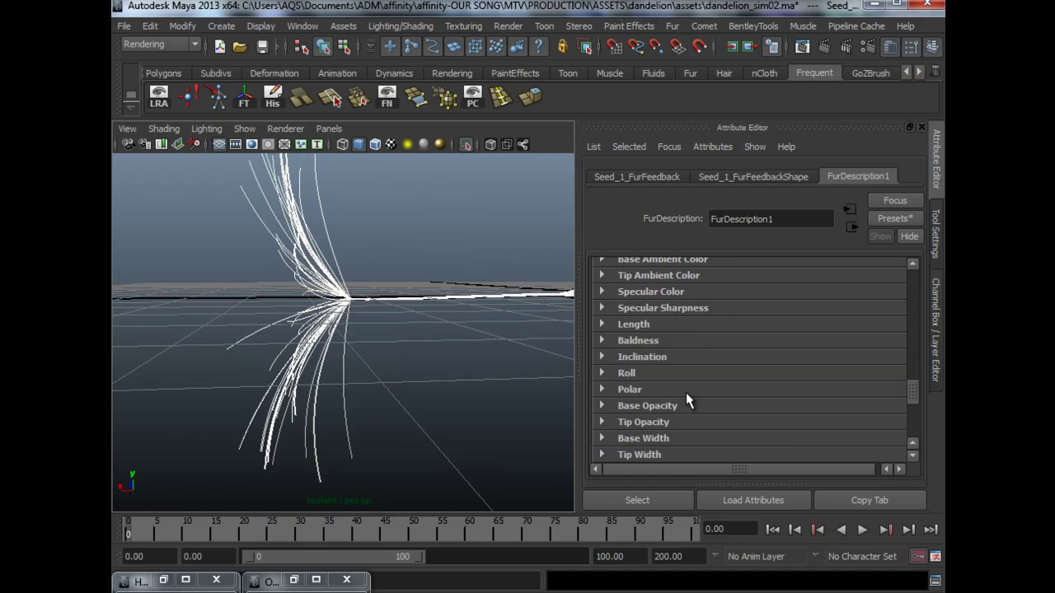
- Look through the remaining detail entries, including Base Curl and Custom Equalizer, and go back up FurDescription1's attributes
scroll(668, 328, down, 3)
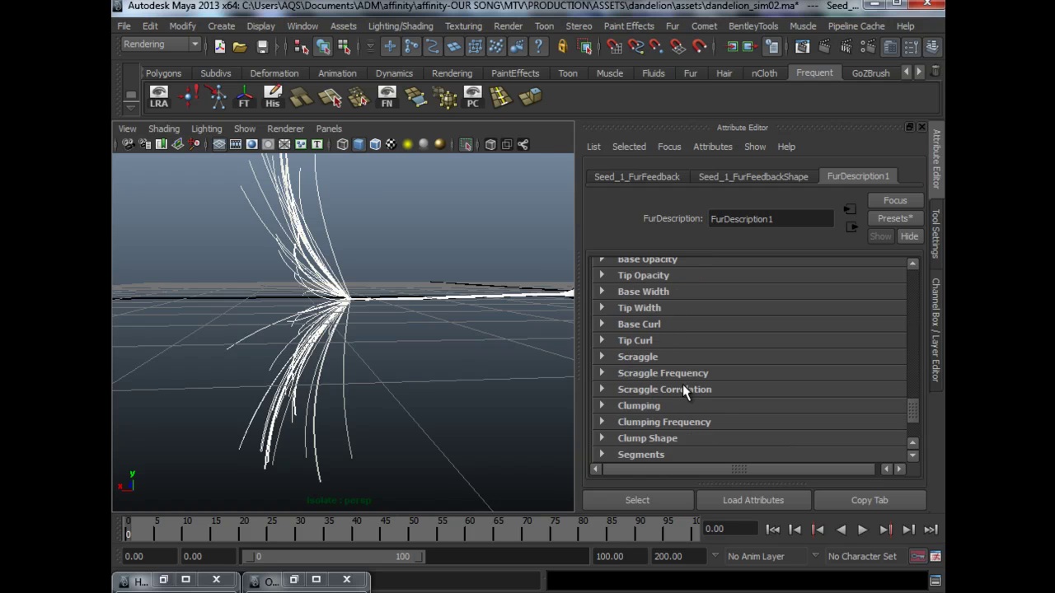
click(665, 324)
click(671, 323)
scroll(675, 352, down, 2)
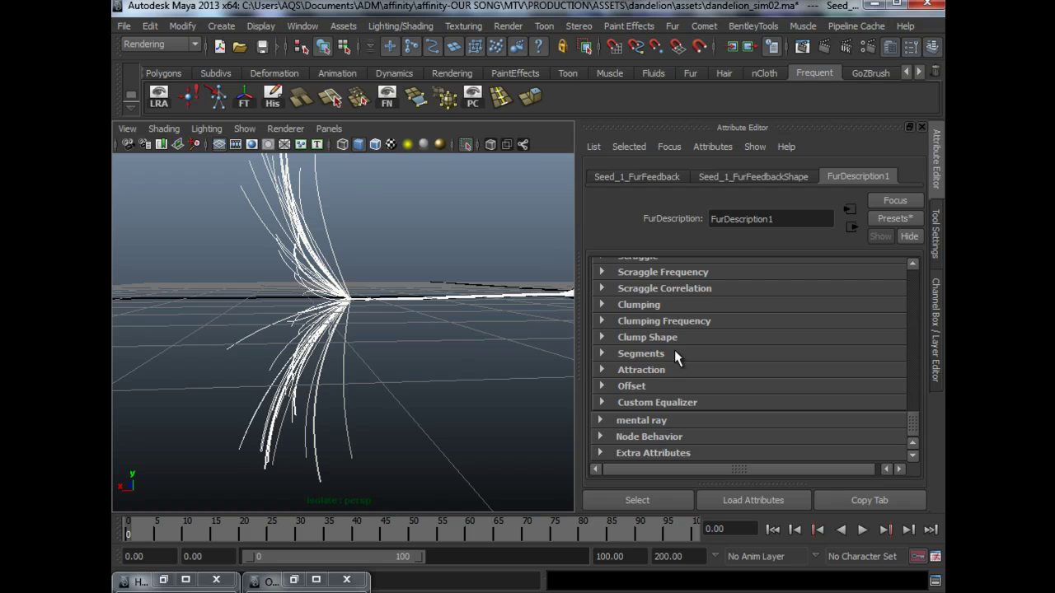
drag(912, 423, 896, 241)
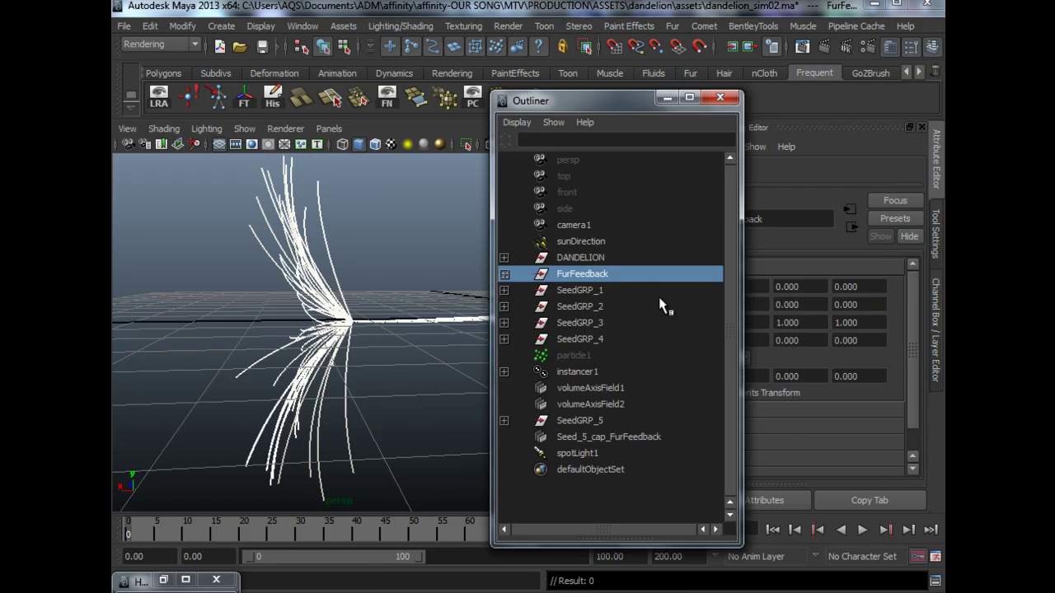
- Look inside the FurFeedback group in the Outliner and place the window beside the seed's fur
alt+right_drag(375, 327, 375, 347)
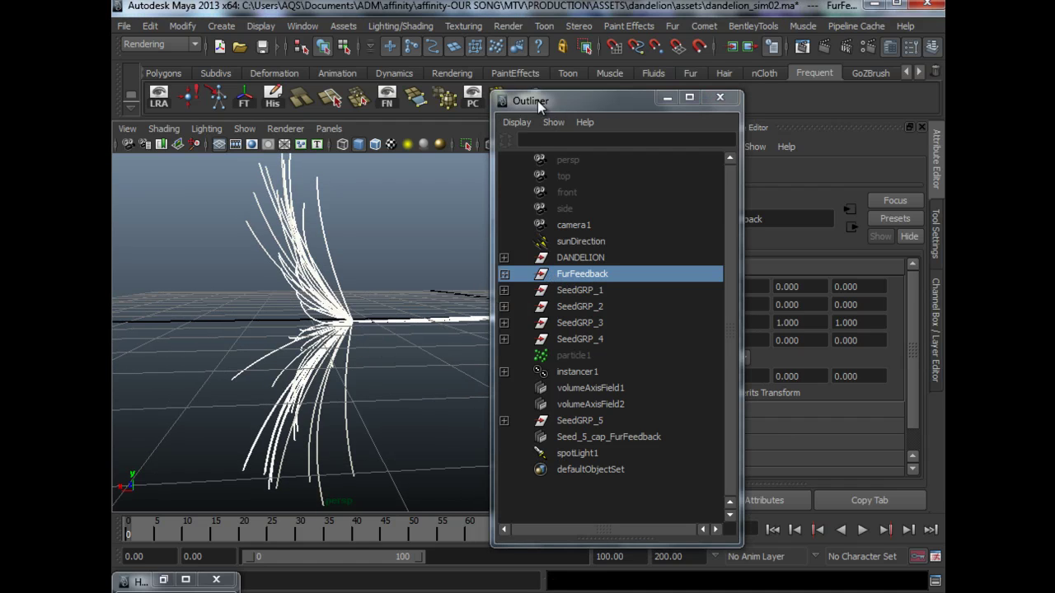
click(504, 274)
click(504, 274)
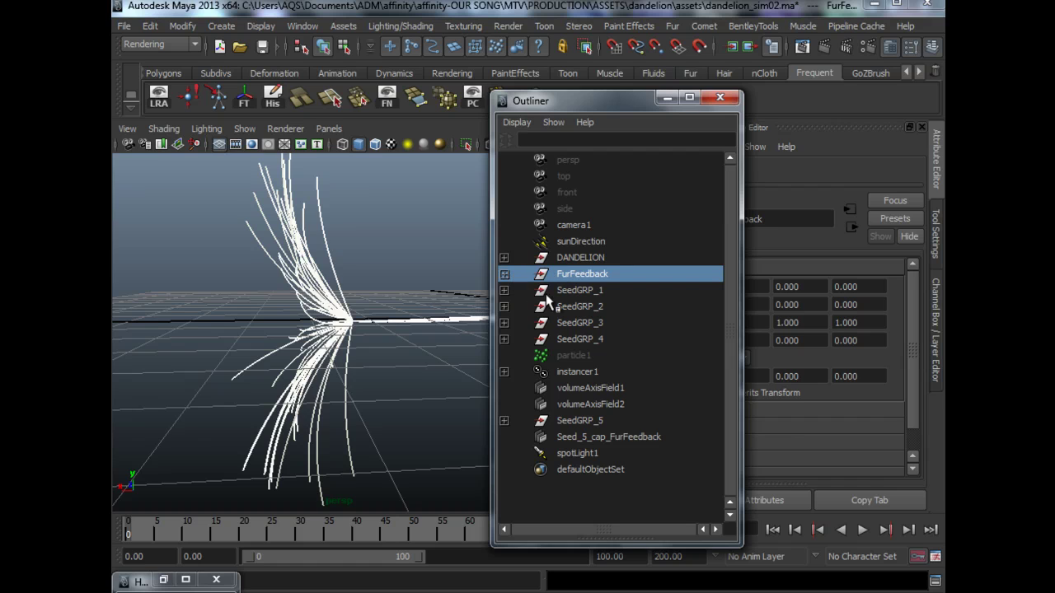
drag(570, 97, 477, 95)
alt+middle_drag(292, 343, 224, 333)
- Expand SeedGRP_1, try moving the Seed_1 mesh away from the stem and undo the move
click(410, 288)
click(482, 305)
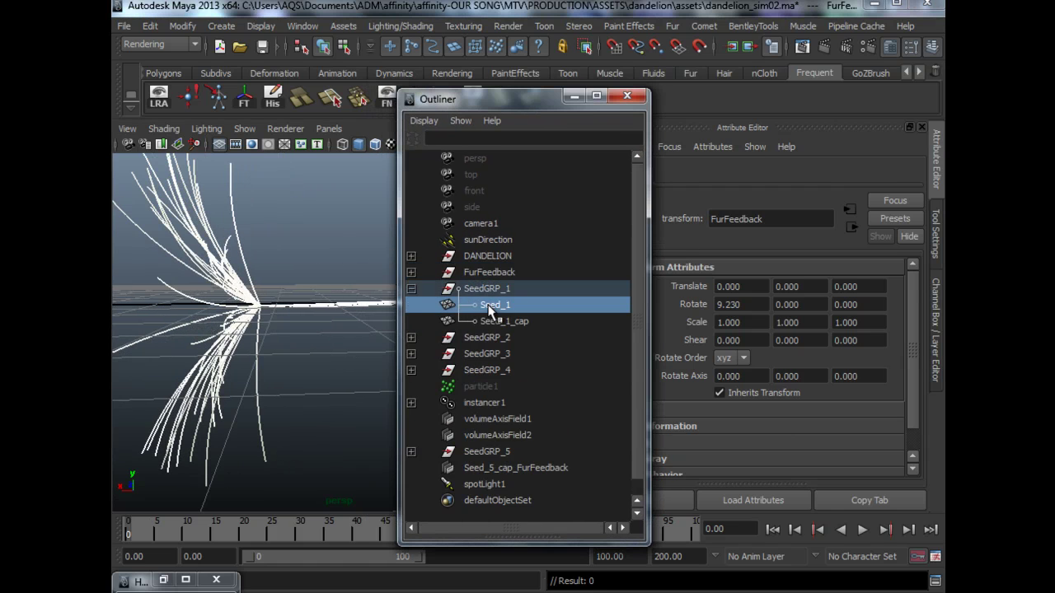
alt+drag(283, 335, 258, 340)
scroll(332, 348, down, 3)
alt+middle_drag(326, 342, 217, 348)
drag(345, 334, 328, 312)
key(ctrl+z)
alt+middle_drag(315, 337, 355, 343)
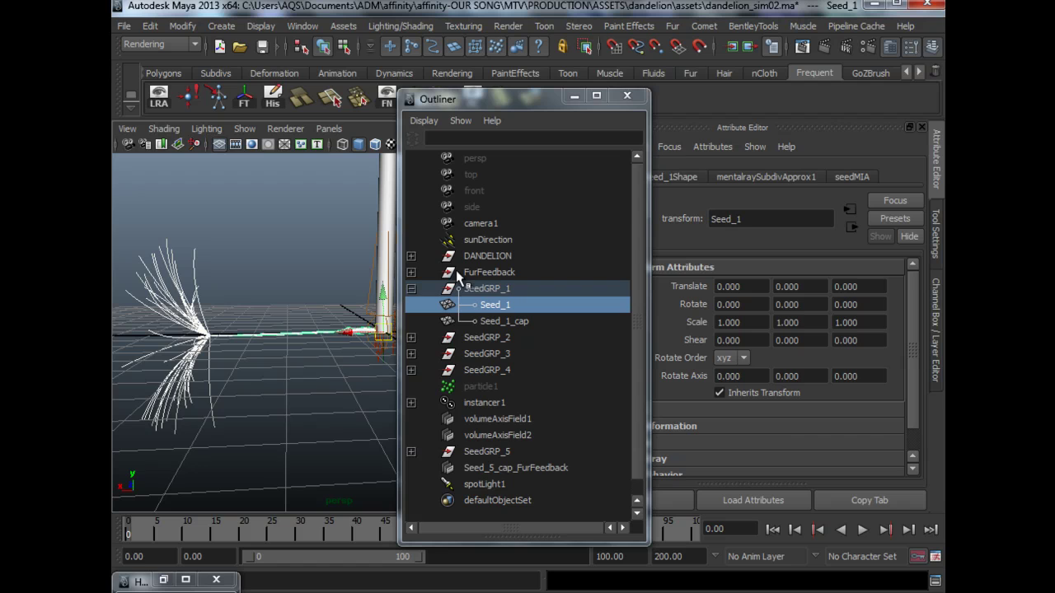
- Check Seed_1_cap in the Outliner, try moving the whole SeedGRP_1 group upward and undo the move
click(495, 321)
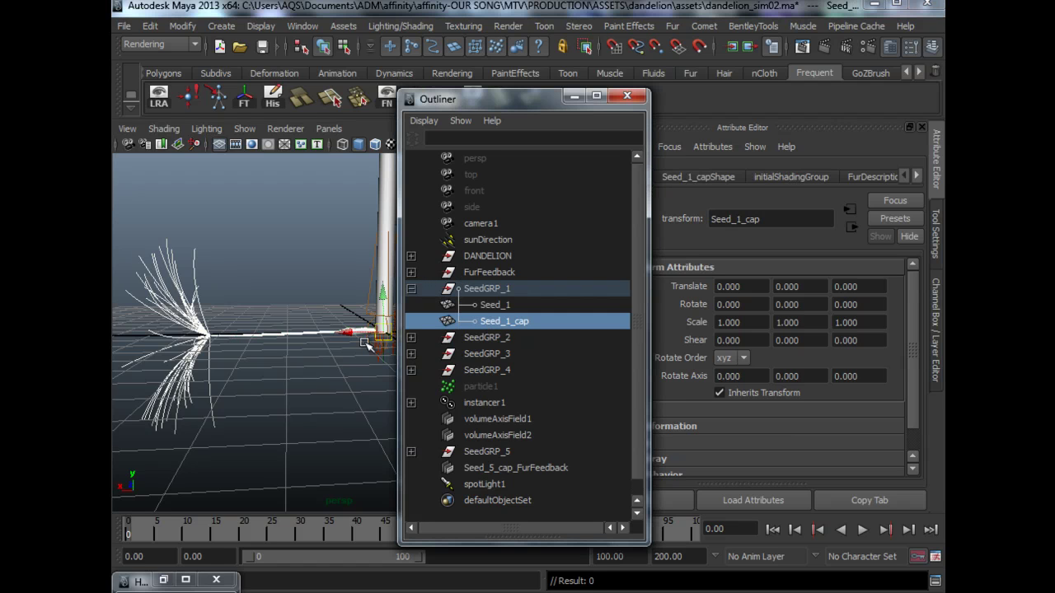
click(486, 288)
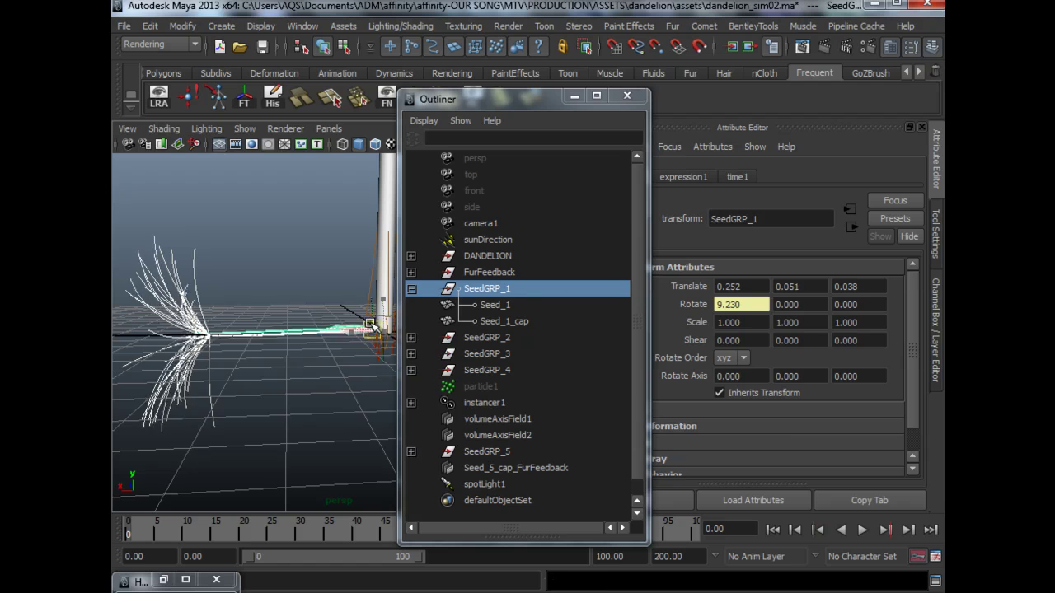
drag(367, 321, 363, 235)
key(ctrl+z)
- Expand the FurFeedback group, select Seed_1_FurFeedback and minimize the Outliner
click(503, 259)
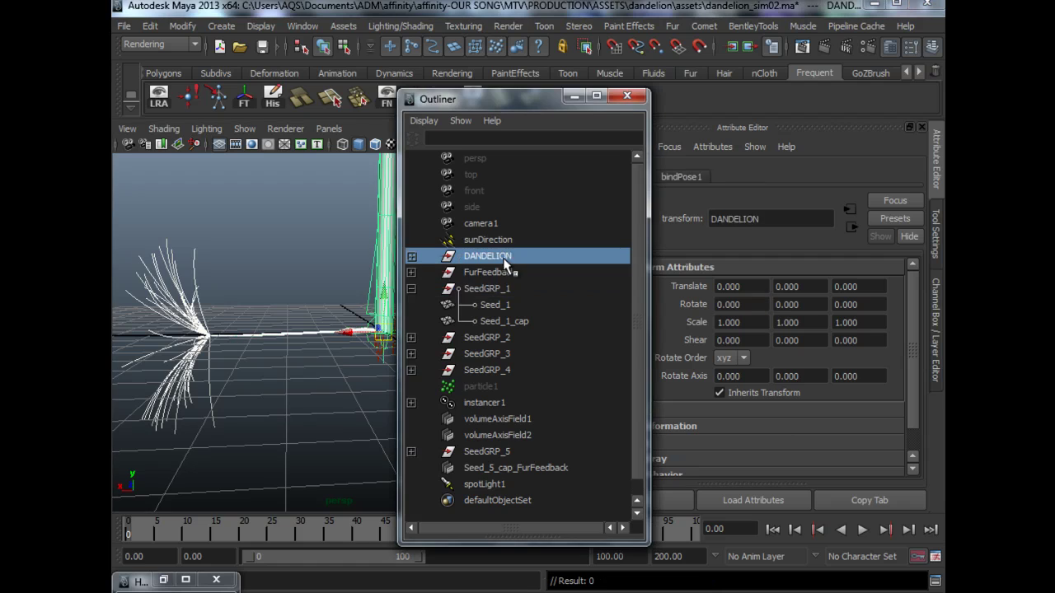
click(505, 274)
click(411, 273)
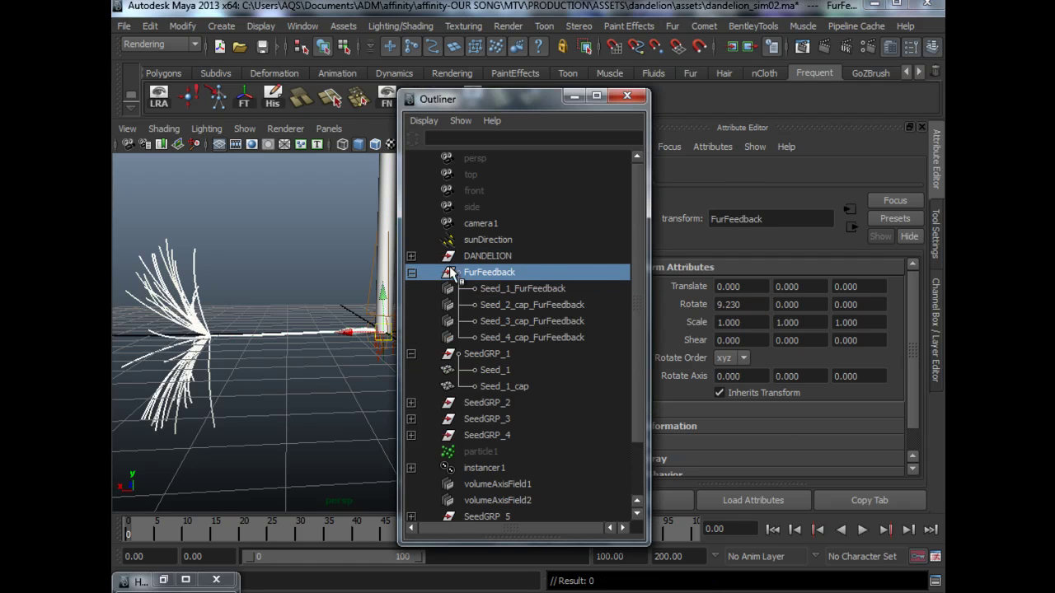
drag(467, 103, 431, 100)
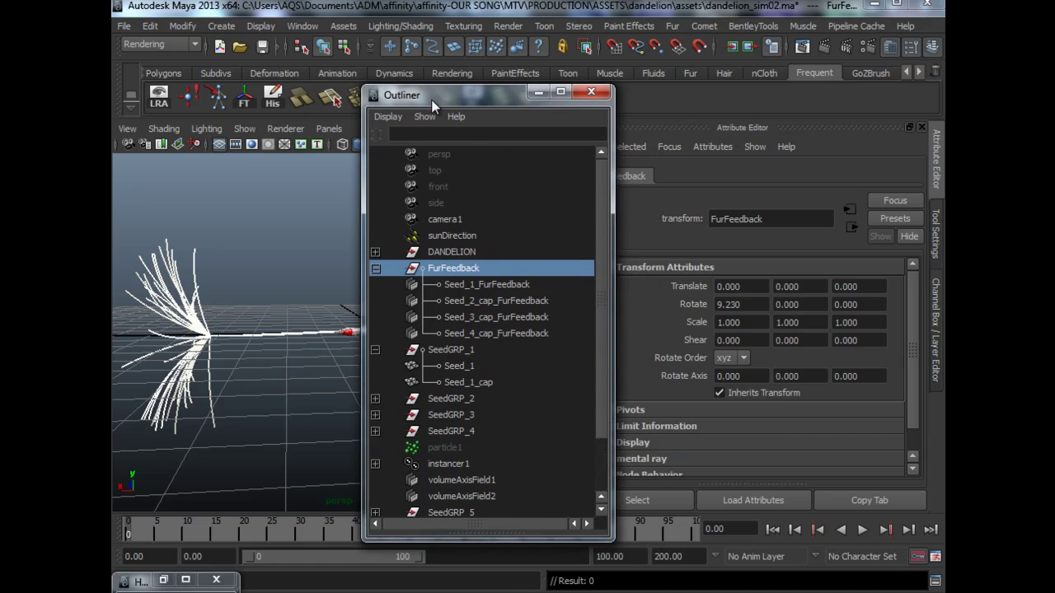
click(490, 284)
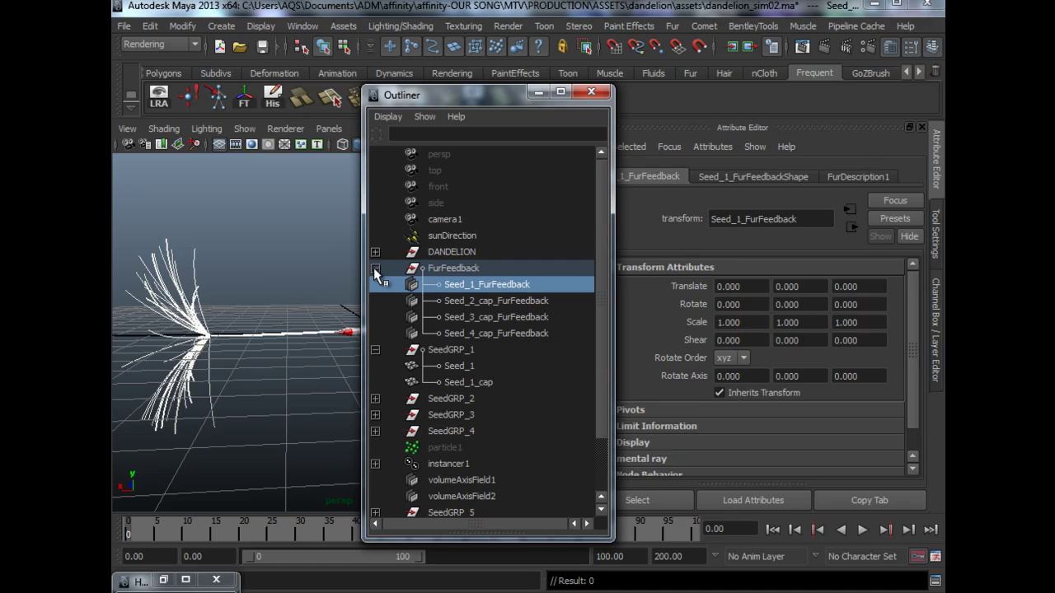
click(532, 95)
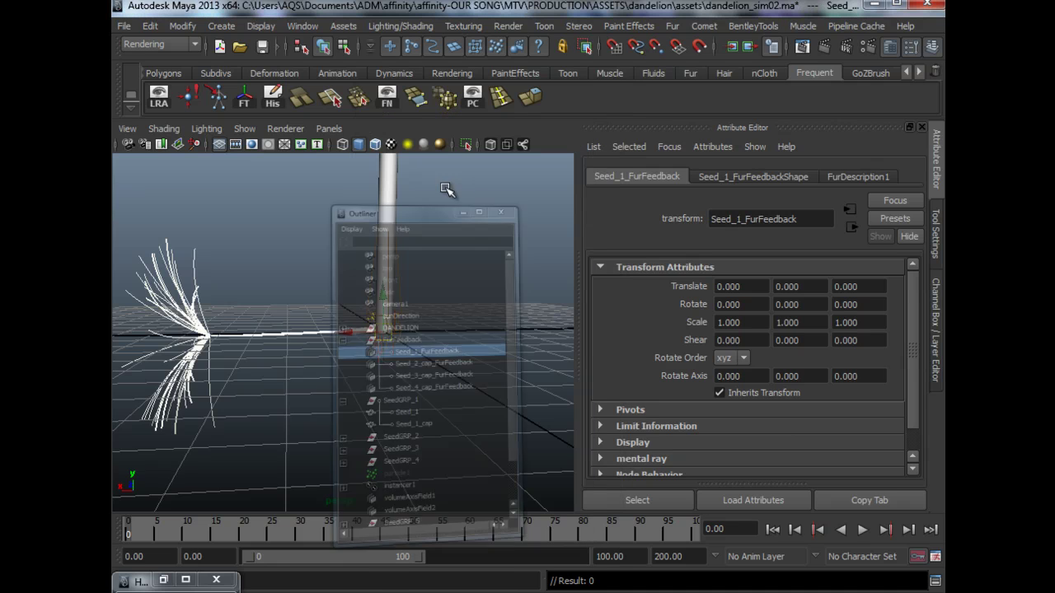
- Restore Hypershade to view the scene's materials beside a closer view of the seed's fur, and minimize it again
click(163, 580)
drag(270, 73, 475, 74)
click(400, 169)
alt+drag(258, 378, 338, 379)
alt+right_drag(258, 395, 304, 405)
alt+middle_drag(252, 392, 293, 402)
alt+drag(295, 404, 337, 401)
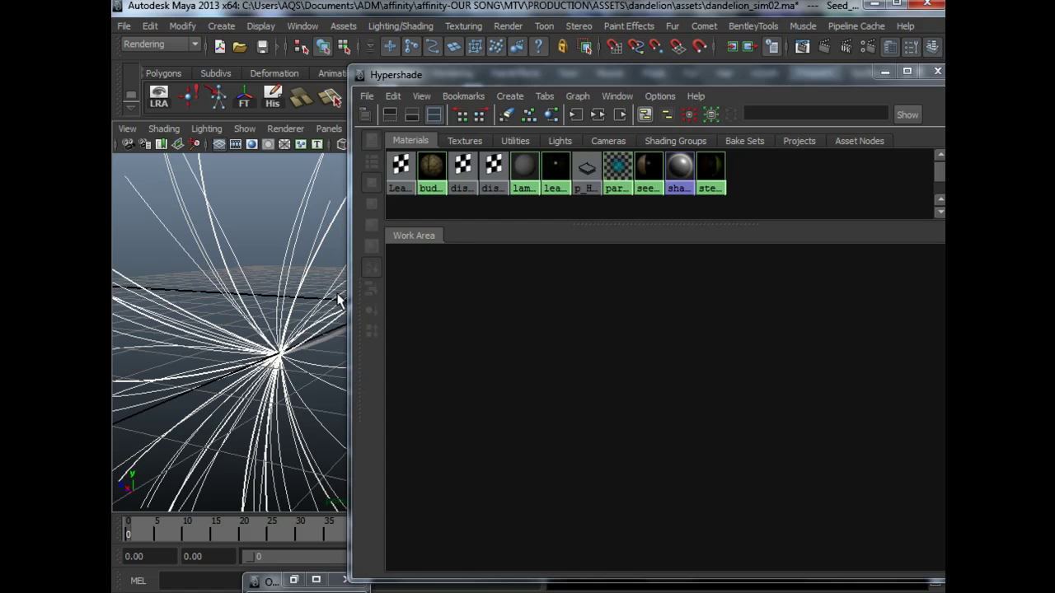
click(883, 72)
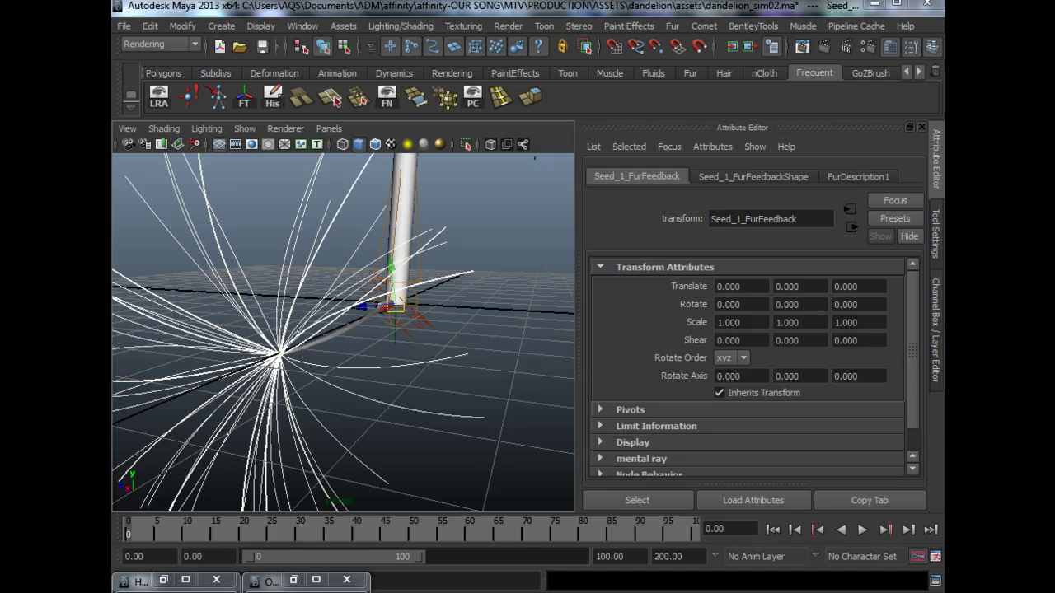
- Switch to Firefox and highlight the miExportMaterial and miMaterial addAttr MEL commands in the Maya Hair and Fur Shader post
click(218, 592)
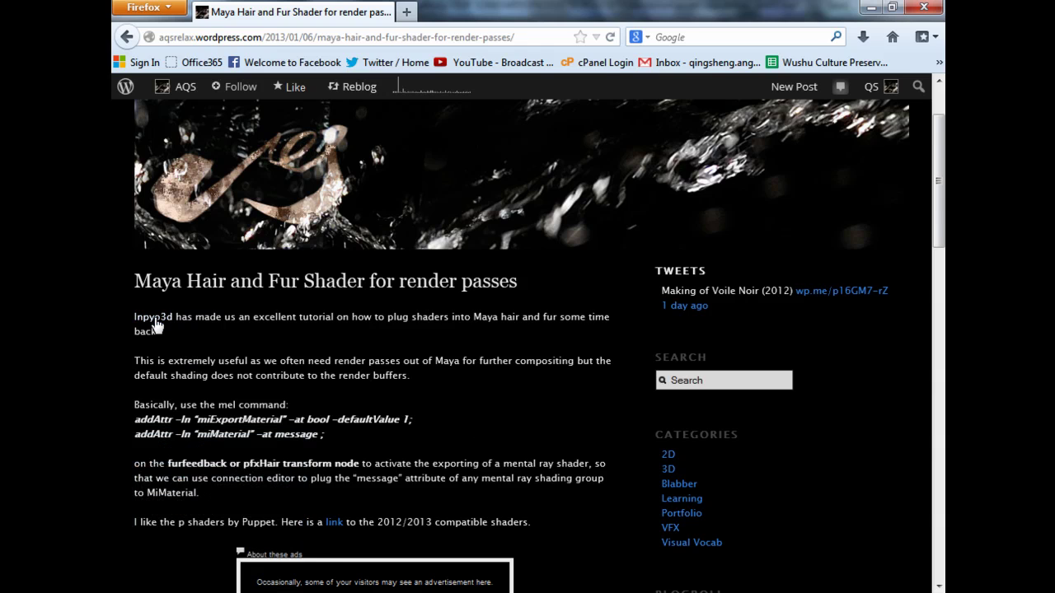
click(711, 380)
drag(134, 284, 513, 284)
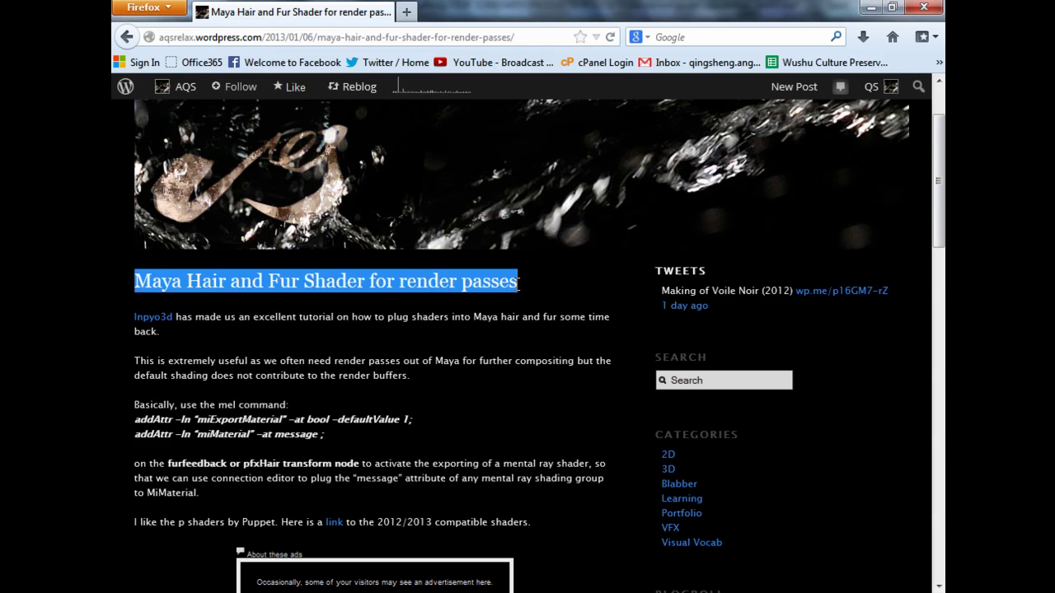
click(495, 353)
scroll(491, 351, down, 3)
scroll(434, 329, up, 1)
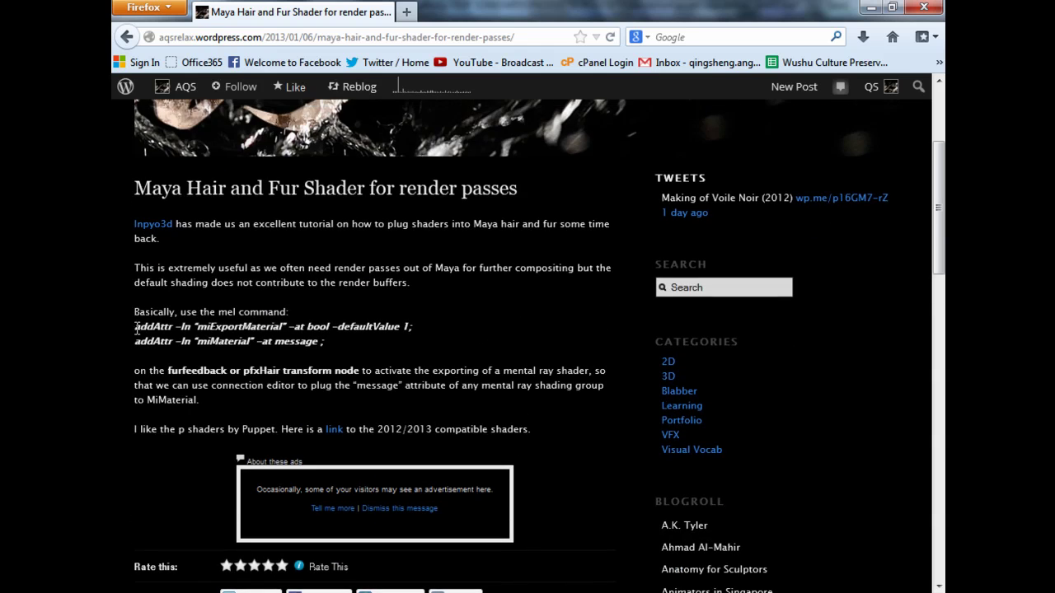
drag(135, 327, 345, 344)
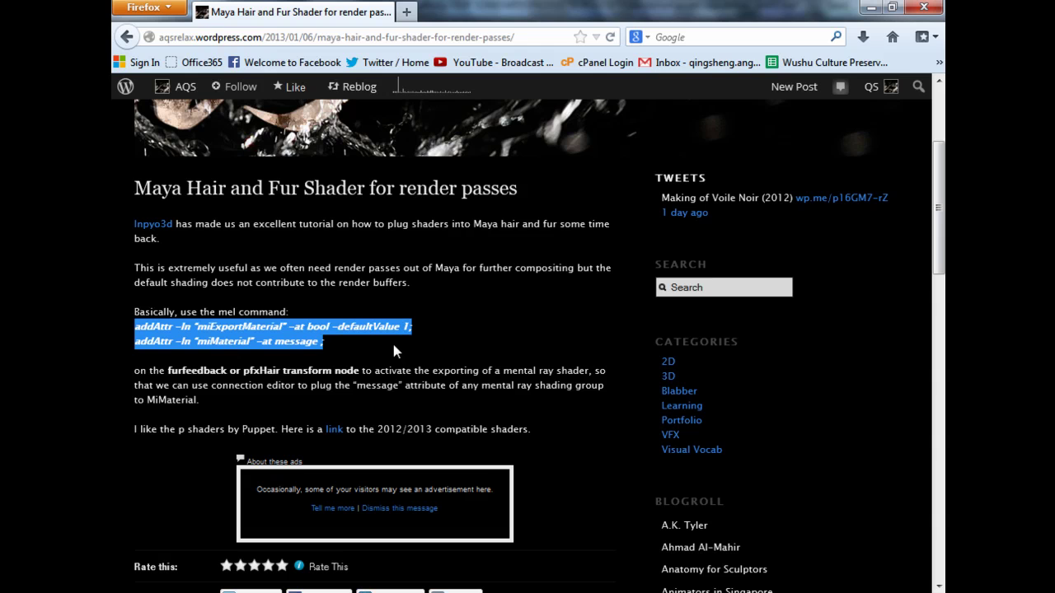
- Switch back to Maya, show the Scripts shelf holding the addAttr command, and expand the Extra Attributes of Seed_1_FurFeedback
mouse_move(385, 592)
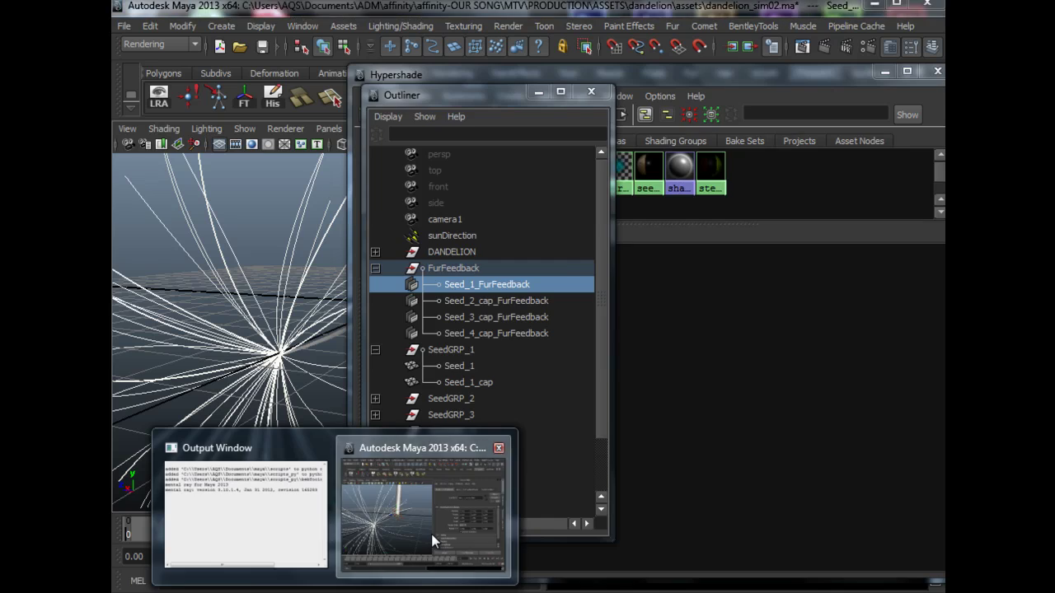
click(431, 534)
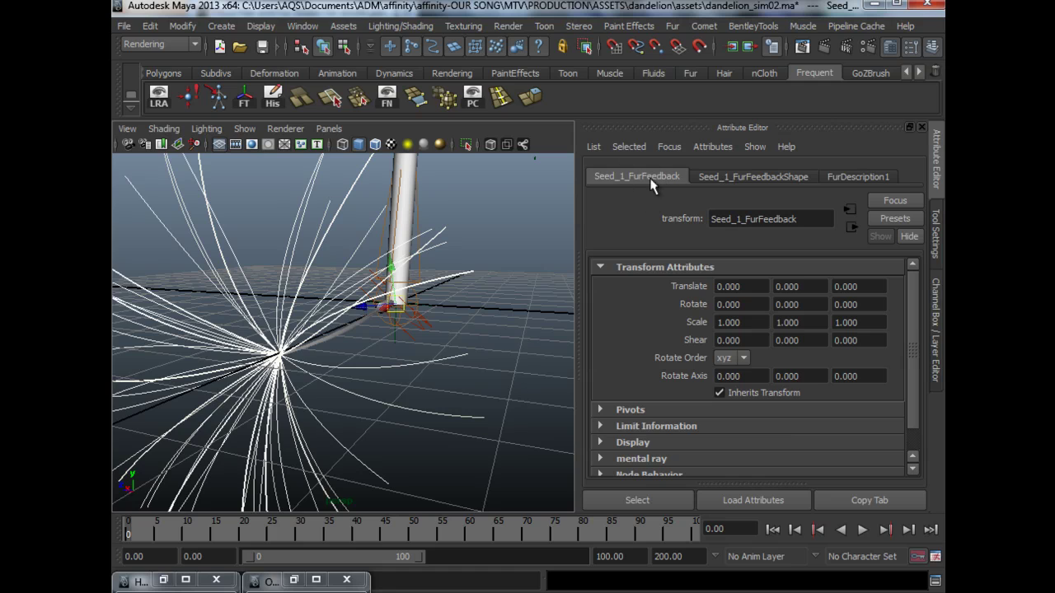
scroll(898, 371, down, 2)
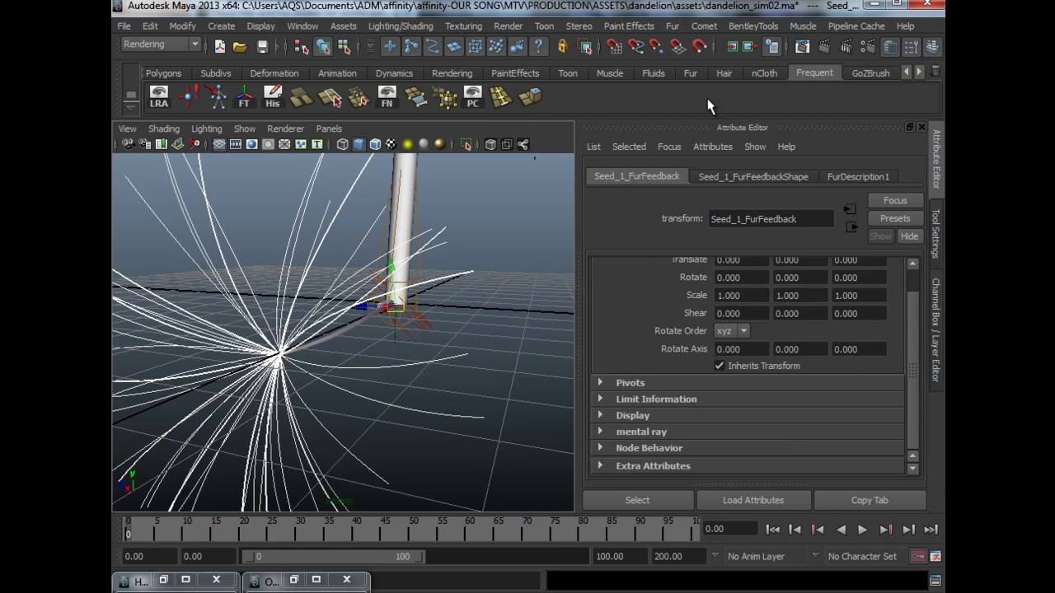
click(919, 73)
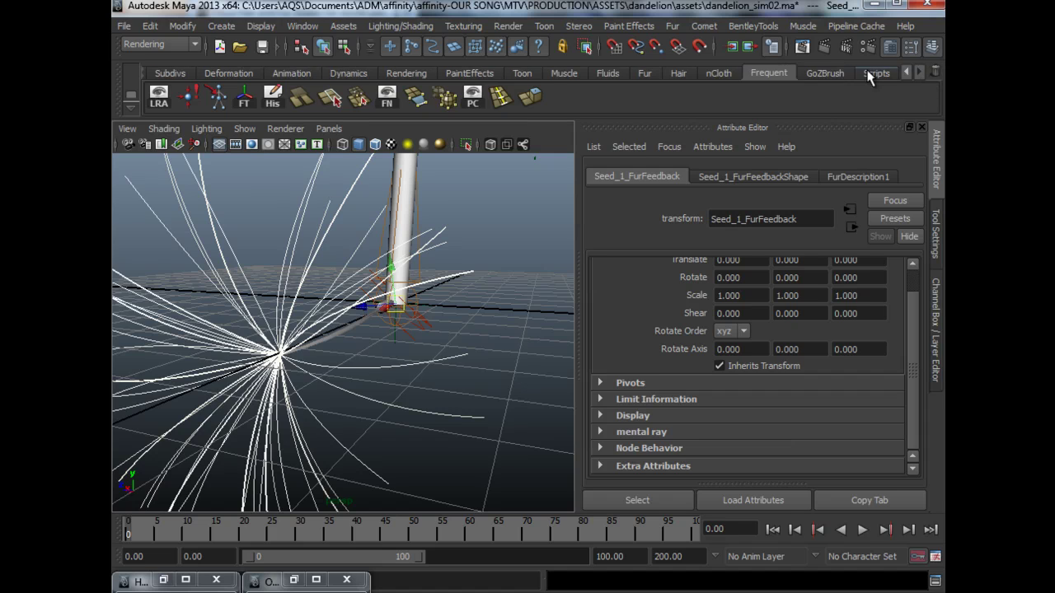
click(876, 73)
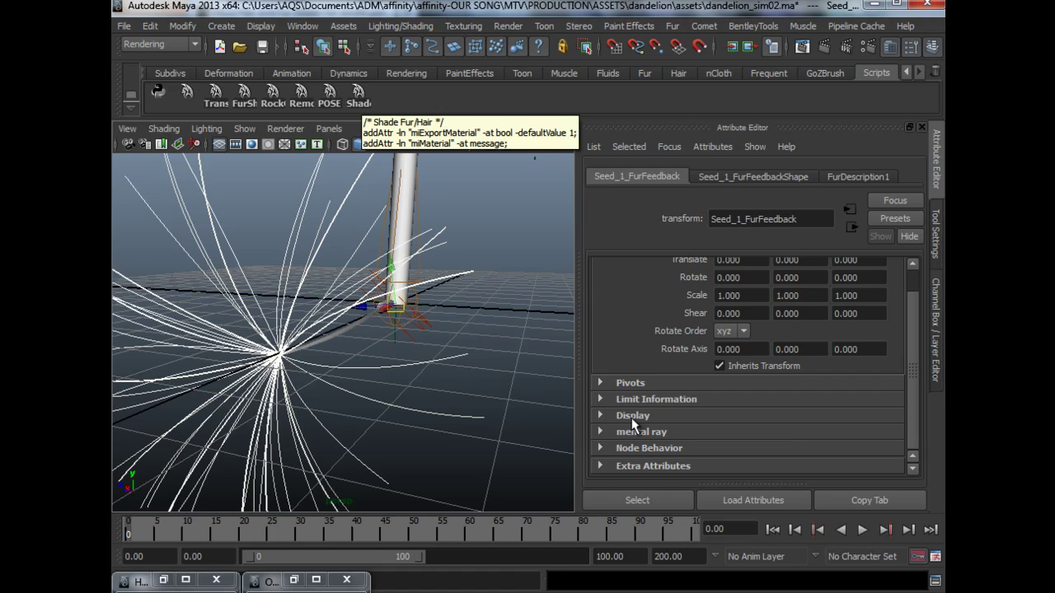
click(634, 467)
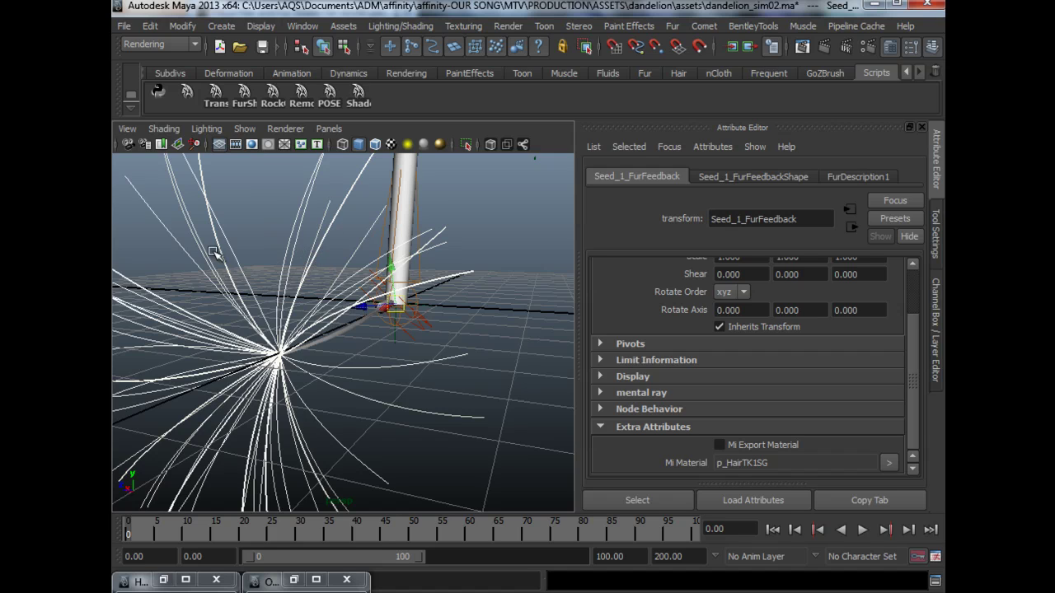
- Examine the shape of the seed's fur hairs and the seed's position beside the stem from several angles
alt+right_drag(279, 306, 292, 295)
alt+drag(292, 295, 247, 247)
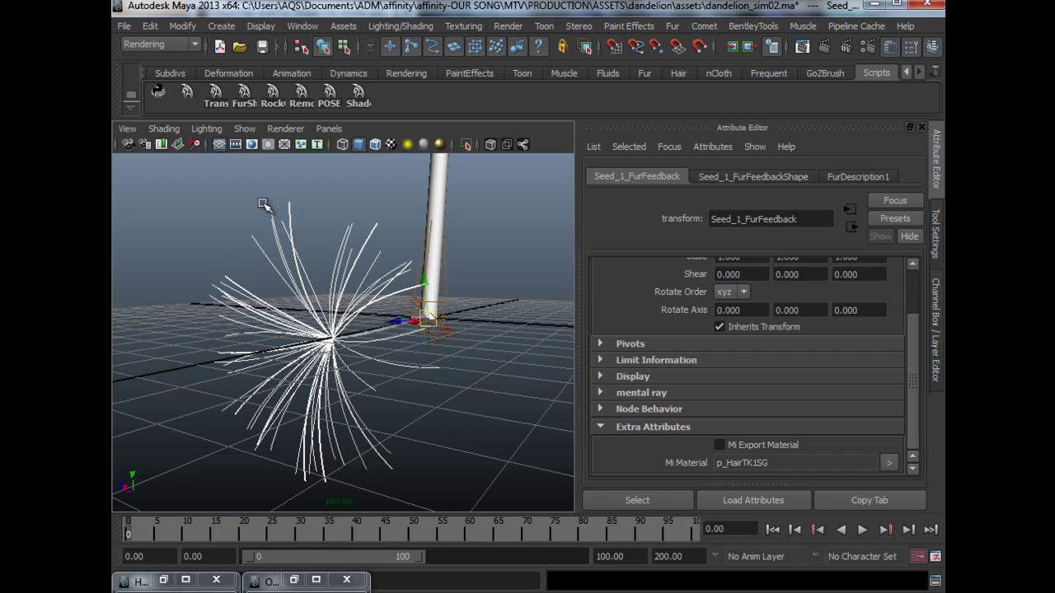
alt+drag(316, 275, 337, 306)
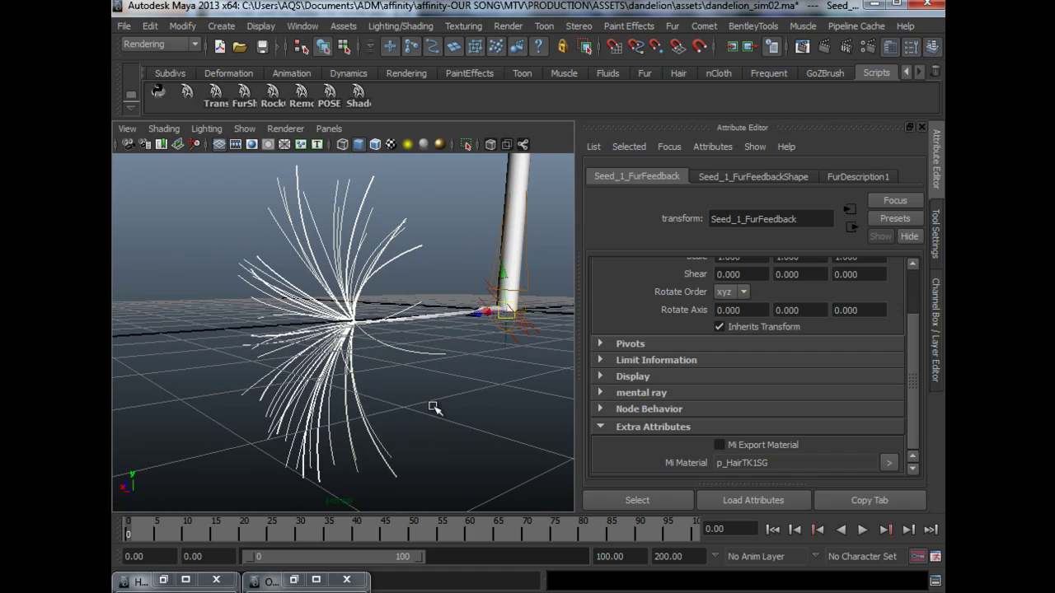
alt+drag(434, 408, 508, 419)
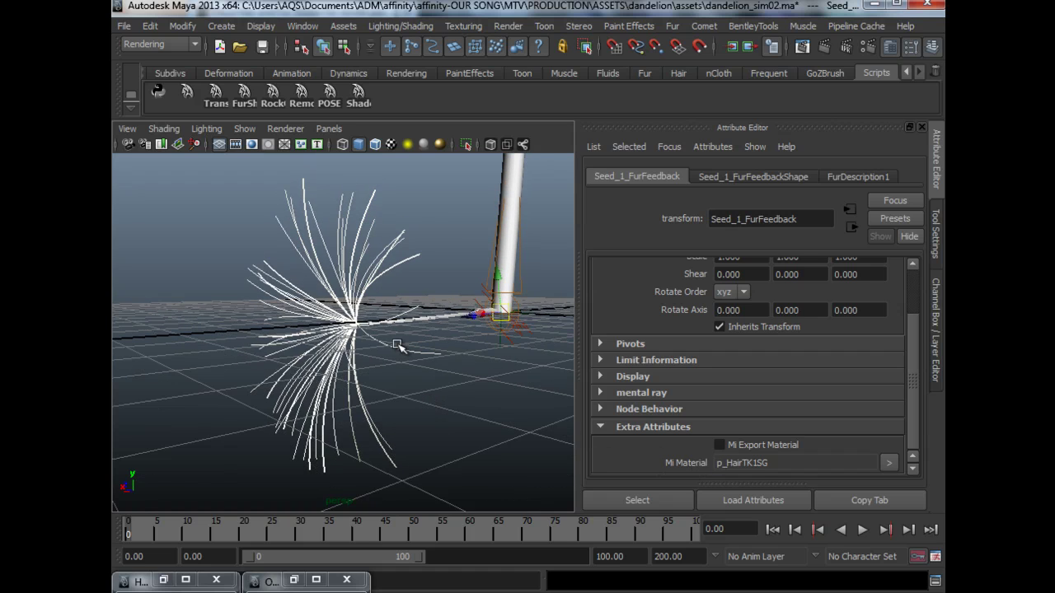
mouse_move(382, 358)
alt+mouse_down()
mouse_move(346, 353)
mouse_move(365, 365)
alt+mouse_up()
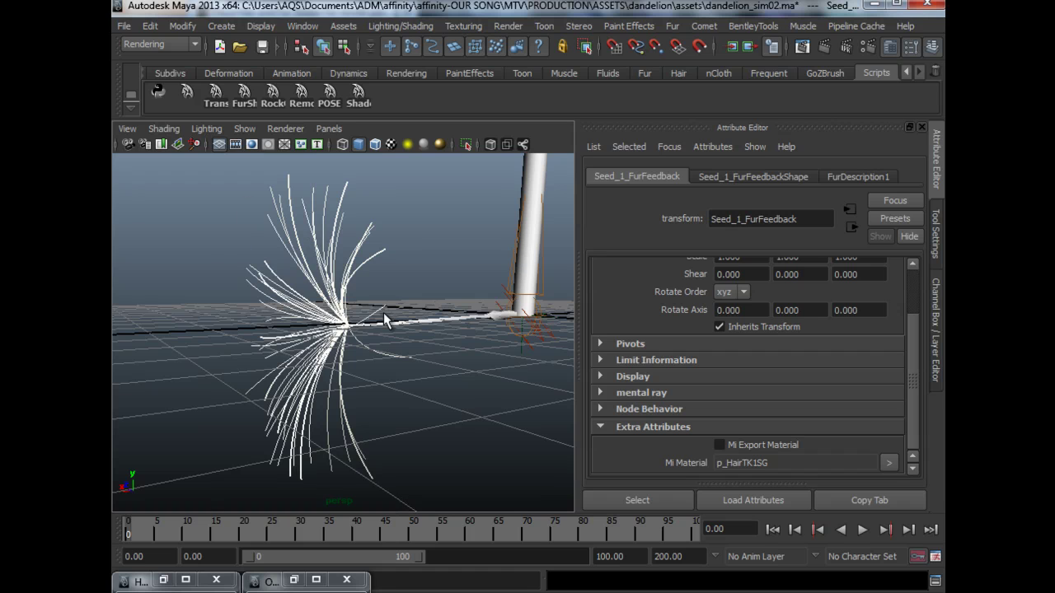
alt+middle_drag(389, 336, 415, 344)
alt+drag(415, 344, 377, 351)
alt+middle_drag(381, 345, 427, 354)
alt+right_drag(427, 354, 412, 353)
alt+drag(412, 352, 387, 348)
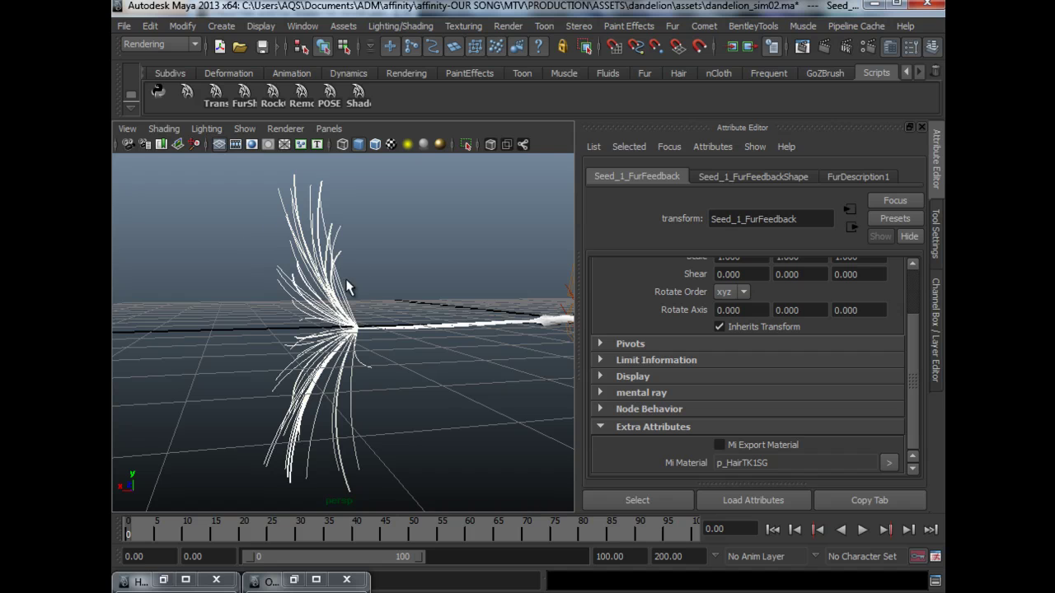
alt+drag(398, 371, 294, 392)
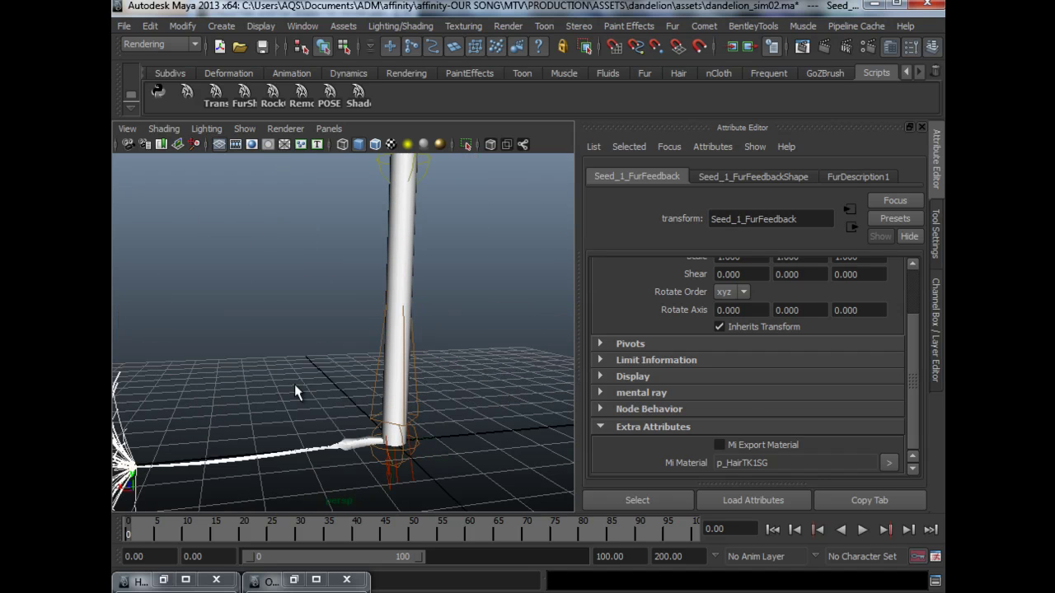
- Select the dandelionAJNT root joint, frame it, and inspect the joint chain running along the stem
click(413, 266)
key(f)
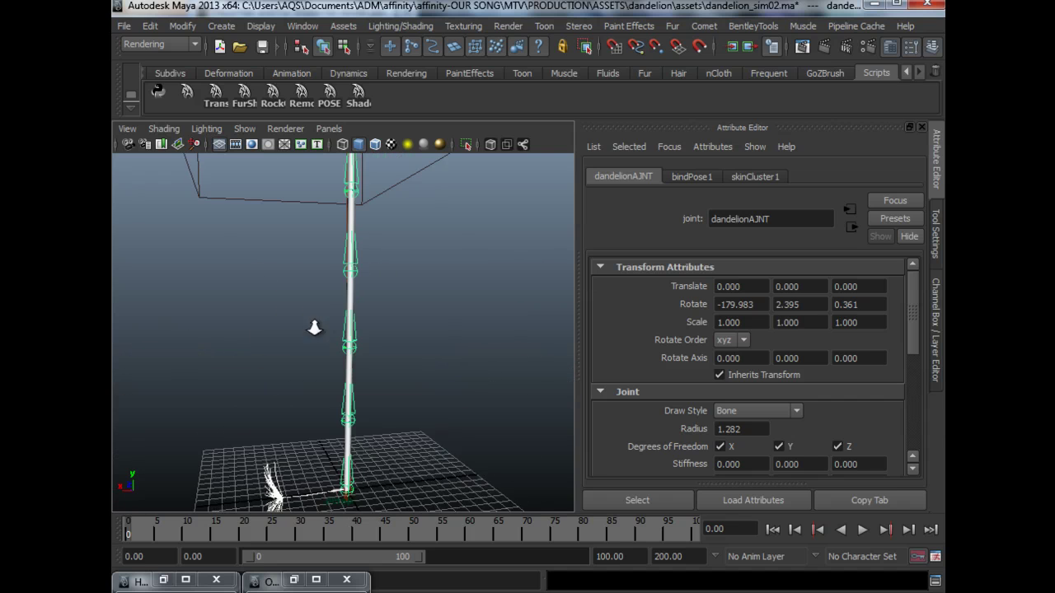
alt+right_drag(266, 296, 256, 290)
alt+middle_drag(266, 296, 278, 375)
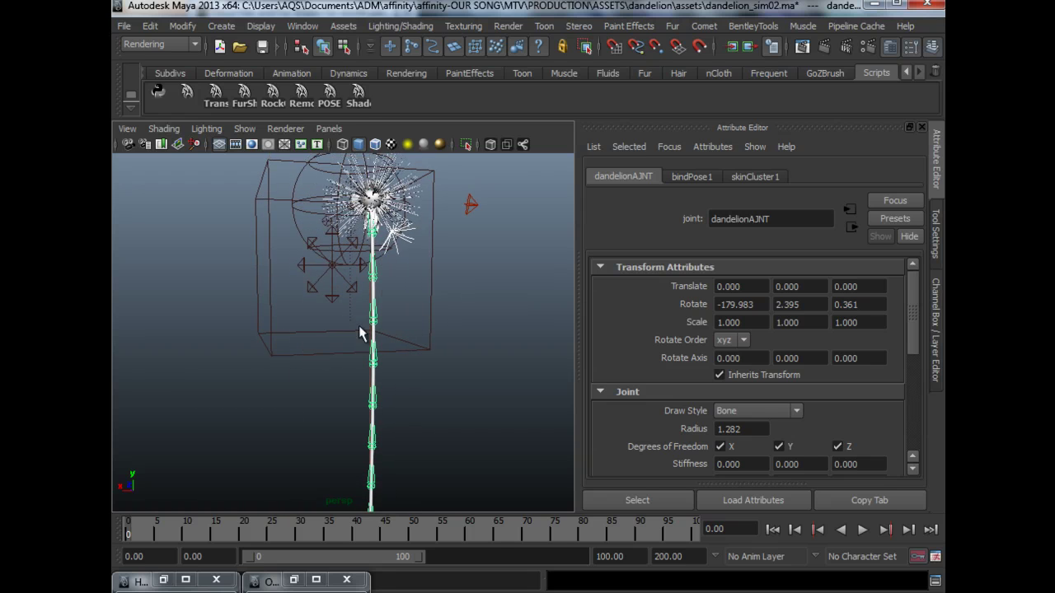
alt+middle_drag(382, 387, 387, 309)
alt+middle_drag(345, 375, 339, 332)
alt+right_drag(339, 332, 382, 410)
alt+middle_drag(381, 409, 322, 294)
alt+middle_drag(303, 349, 408, 327)
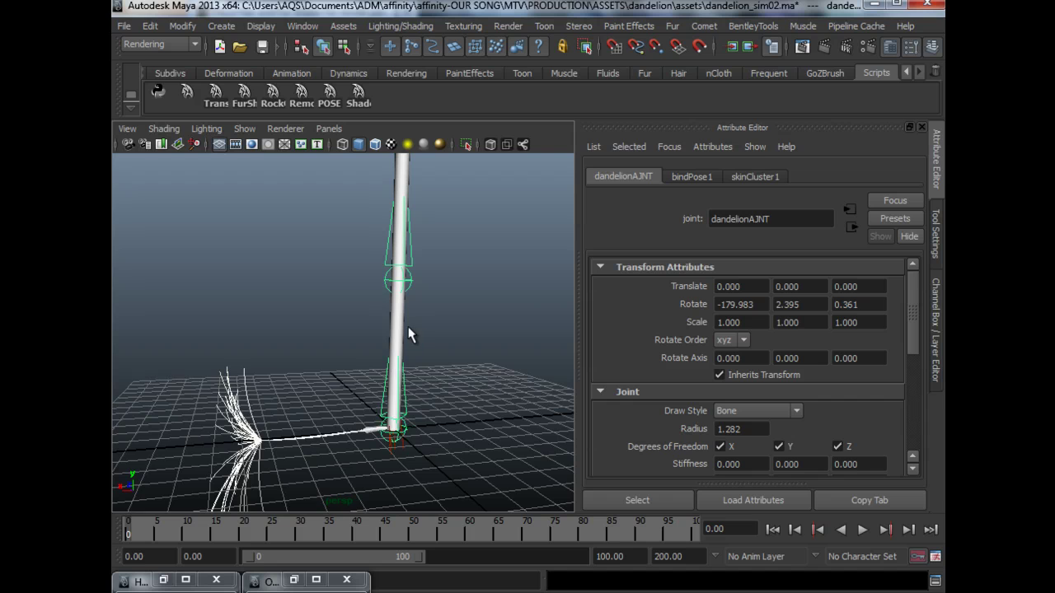
alt+drag(405, 344, 409, 393)
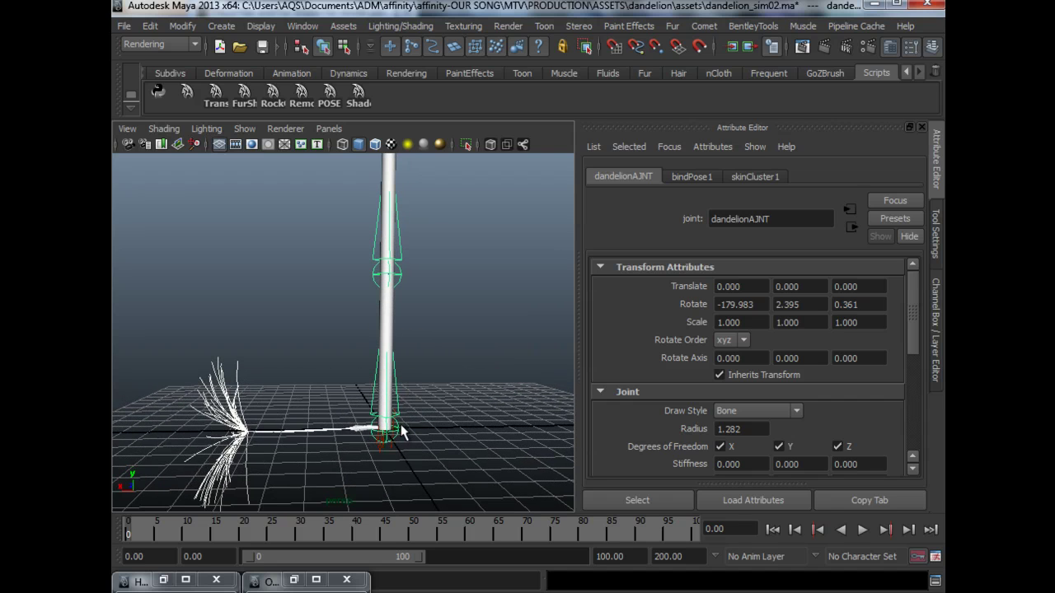
alt+middle_drag(417, 396, 410, 395)
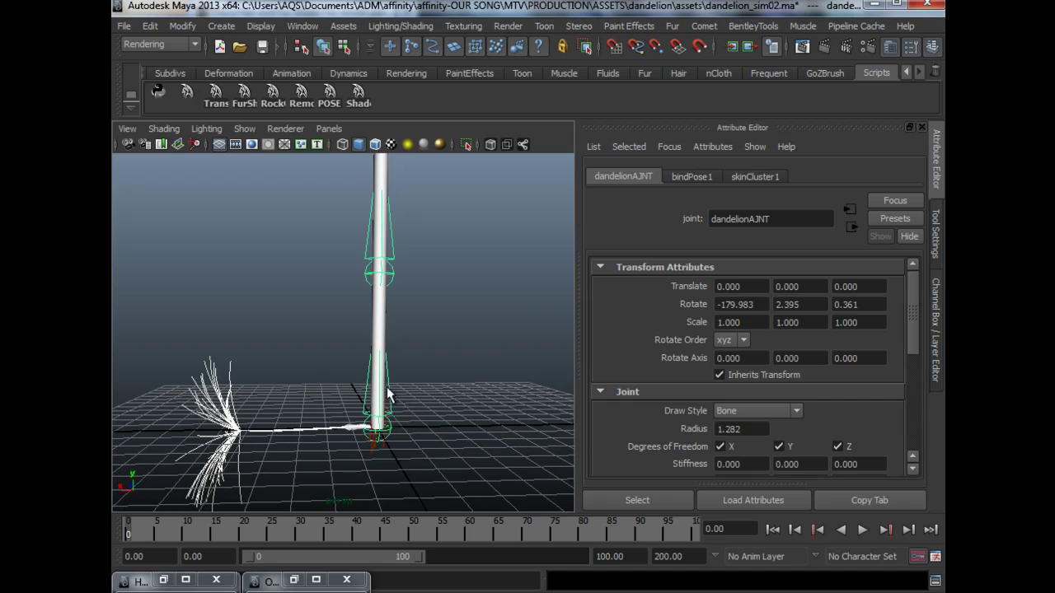
alt+middle_drag(414, 358, 410, 373)
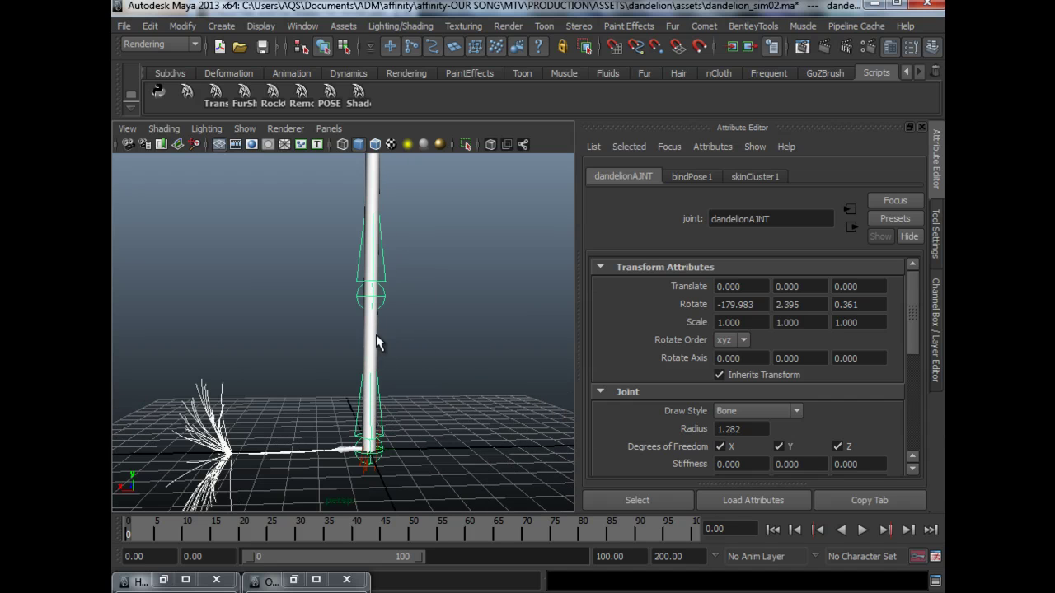
- Select the stem's joint chain and add the Stem mesh to the selection
alt+drag(405, 297, 392, 238)
alt+middle_drag(394, 365, 411, 457)
alt+right_drag(281, 351, 337, 405)
alt+middle_drag(368, 461, 367, 380)
click(363, 390)
alt+right_drag(361, 408, 545, 470)
alt+middle_drag(400, 380, 404, 360)
shift+click(384, 312)
shift+click(385, 288)
click(377, 312)
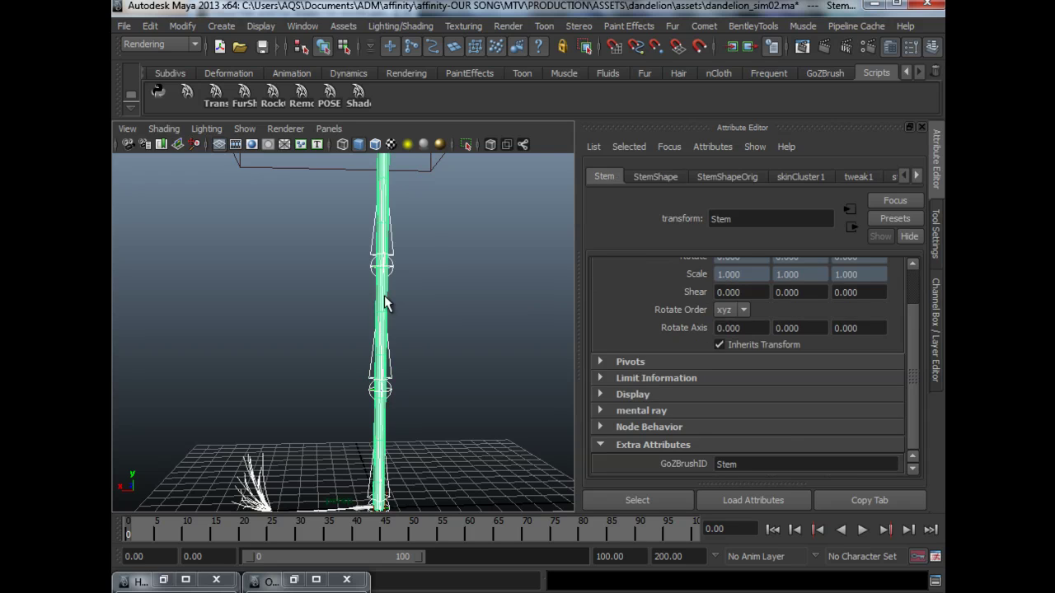
- Switch to the Animation menu set and show the Smooth Bind command for the selected joints and Stem mesh
click(160, 43)
click(172, 60)
click(701, 28)
mouse_move(781, 50)
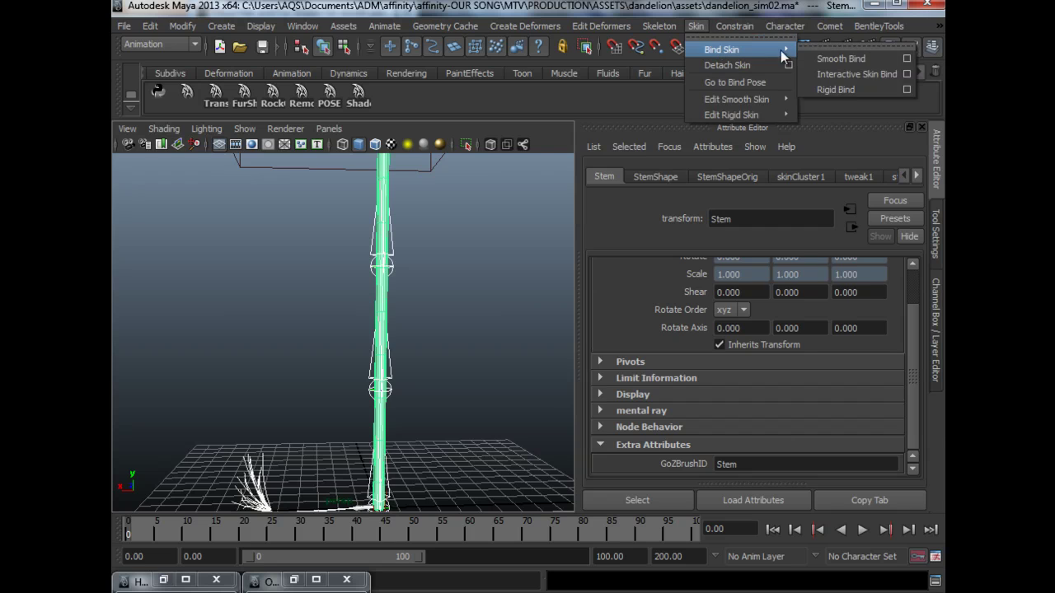
click(881, 58)
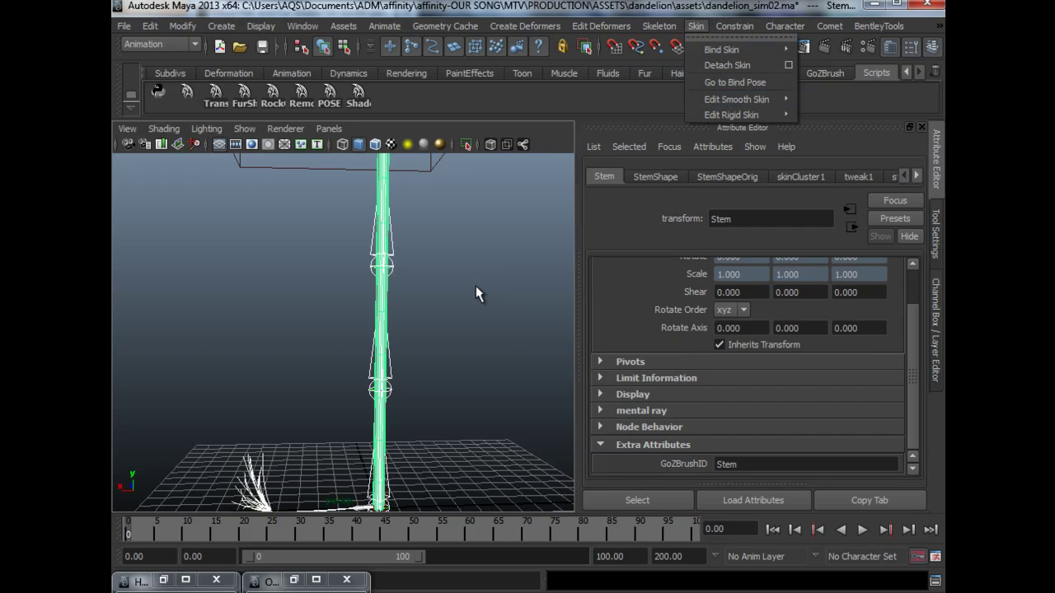
- Select the dandelionAJNT root joint again and inspect the flower head and the joints below it
alt+drag(419, 269, 398, 422)
click(378, 419)
alt+drag(475, 358, 250, 244)
alt+right_drag(249, 244, 306, 323)
alt+middle_drag(295, 290, 290, 403)
alt+middle_drag(251, 328, 249, 393)
alt+right_drag(250, 392, 376, 303)
alt+middle_drag(376, 304, 392, 361)
alt+drag(345, 292, 413, 341)
alt+right_drag(412, 341, 456, 360)
alt+drag(440, 357, 390, 323)
alt+right_drag(412, 341, 351, 460)
- Restore the Outliner and expand DANDELION, dandelionCHN and the full dandelionAJNT joint hierarchy
click(294, 580)
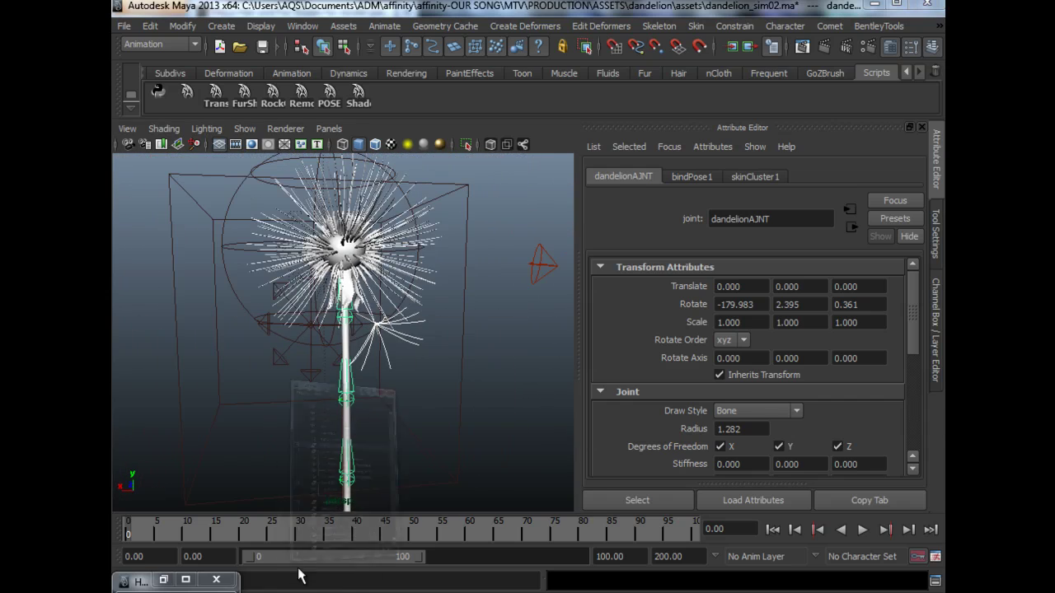
drag(424, 104, 579, 104)
click(531, 252)
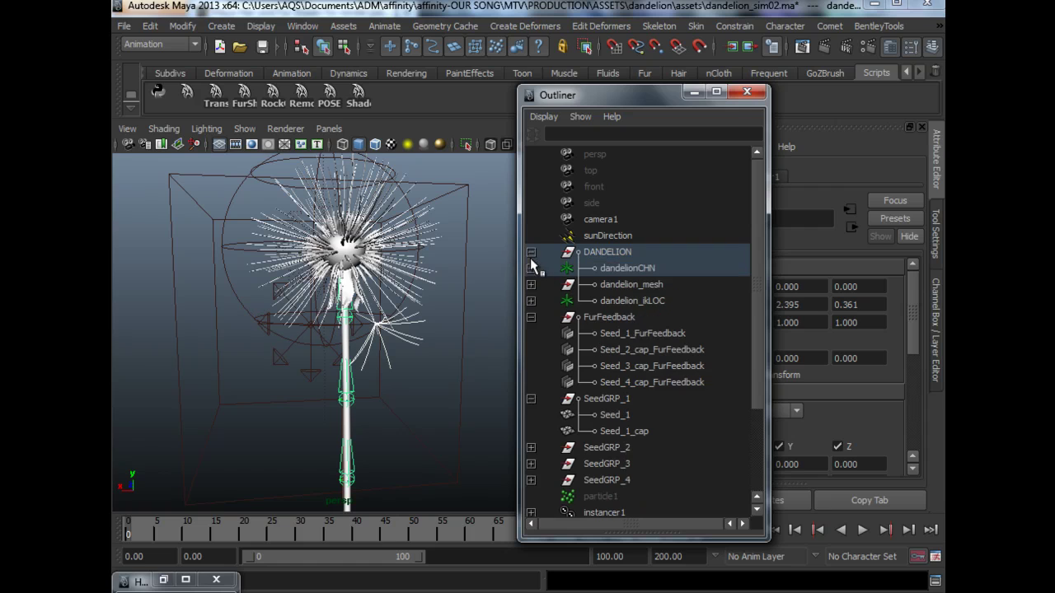
click(531, 267)
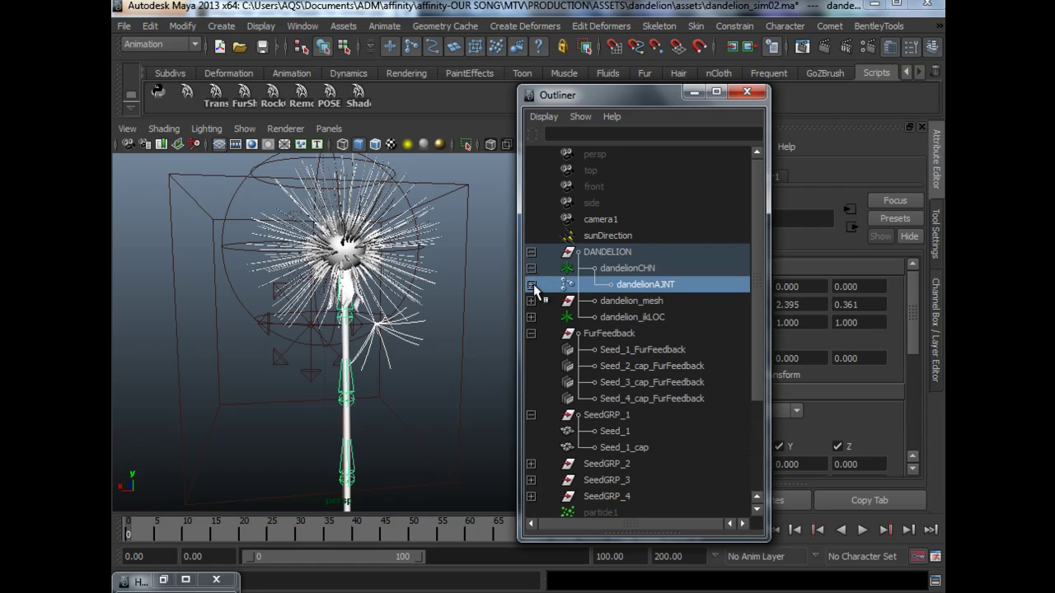
click(530, 284)
drag(574, 95, 403, 82)
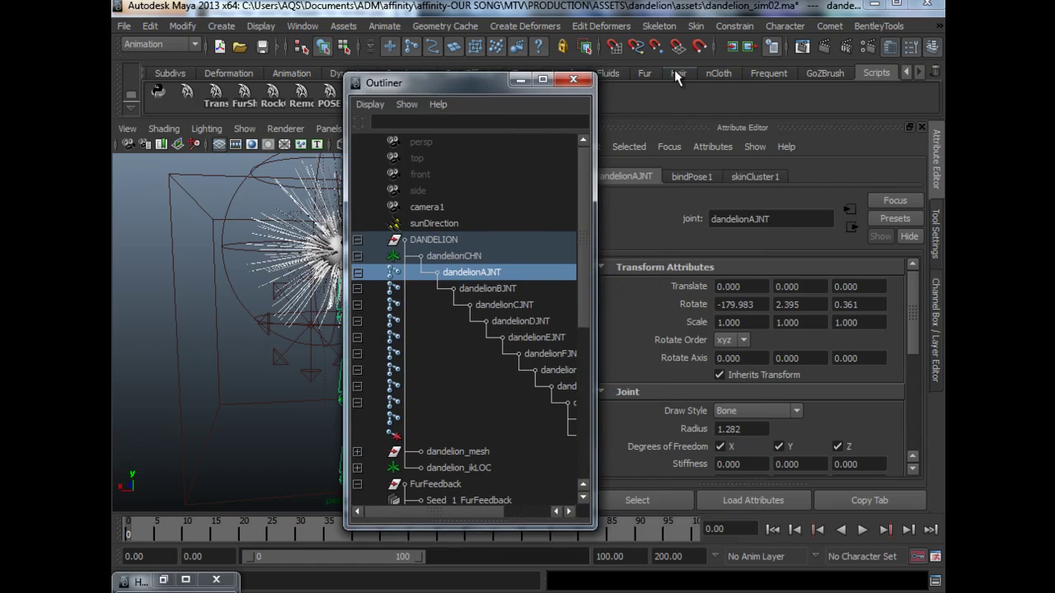
- Create an IK handle with the IK Handle Tool from dandelionAJNT to dandelionEND
click(688, 28)
click(651, 26)
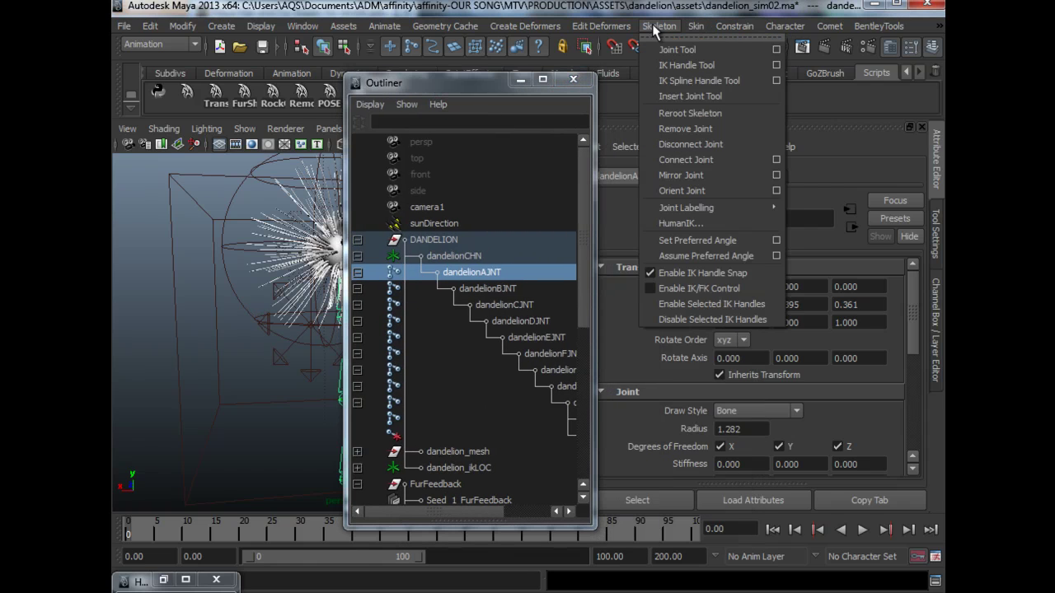
click(683, 65)
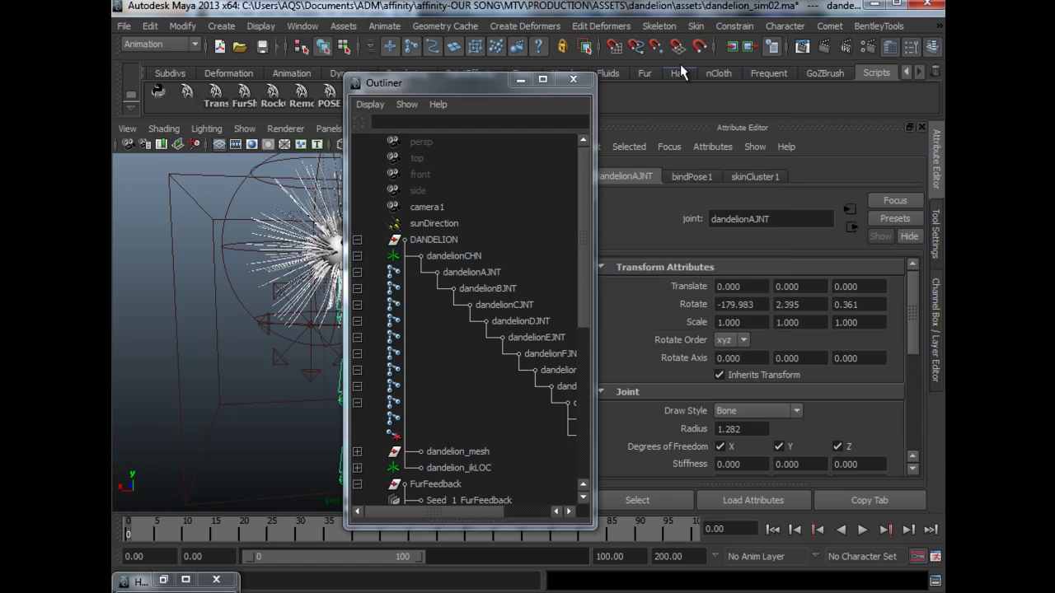
click(478, 274)
drag(469, 512, 538, 511)
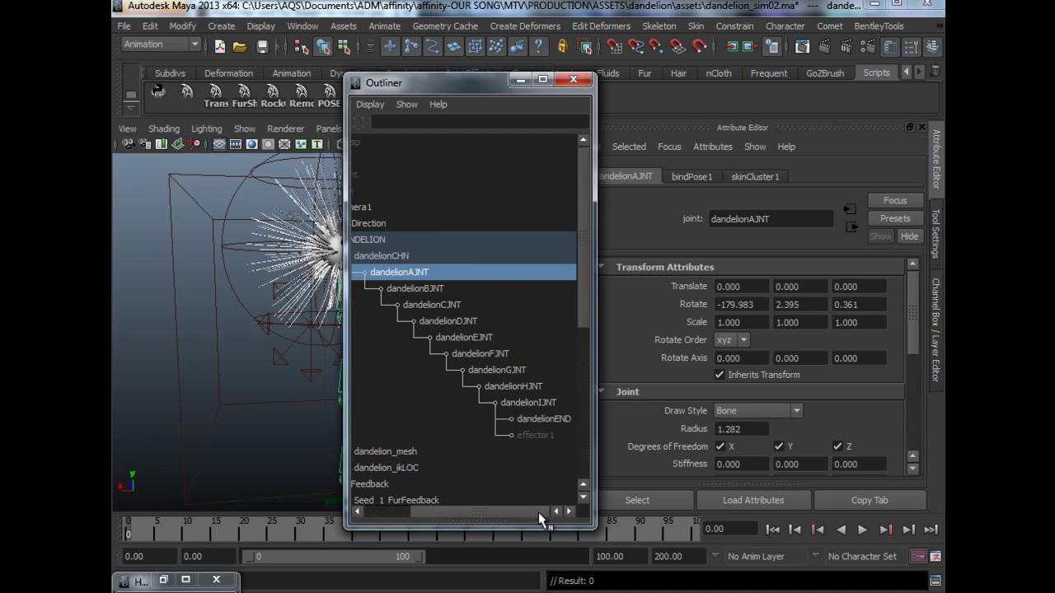
click(548, 420)
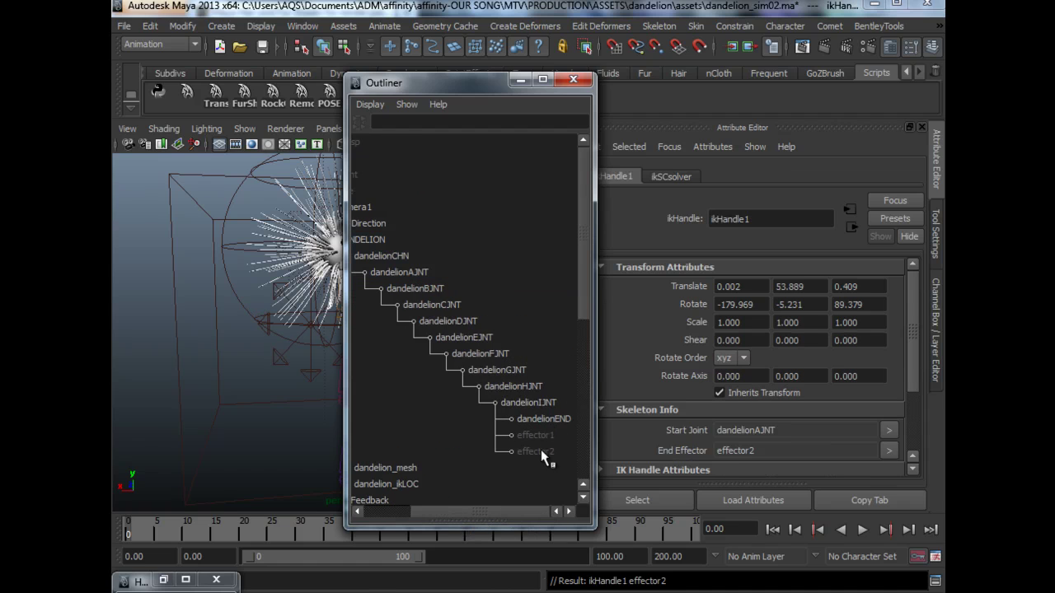
- Locate ikHandle1 in the Outliner, move the Outliner clear of the viewport, and frame the handle
scroll(536, 453, down, 7)
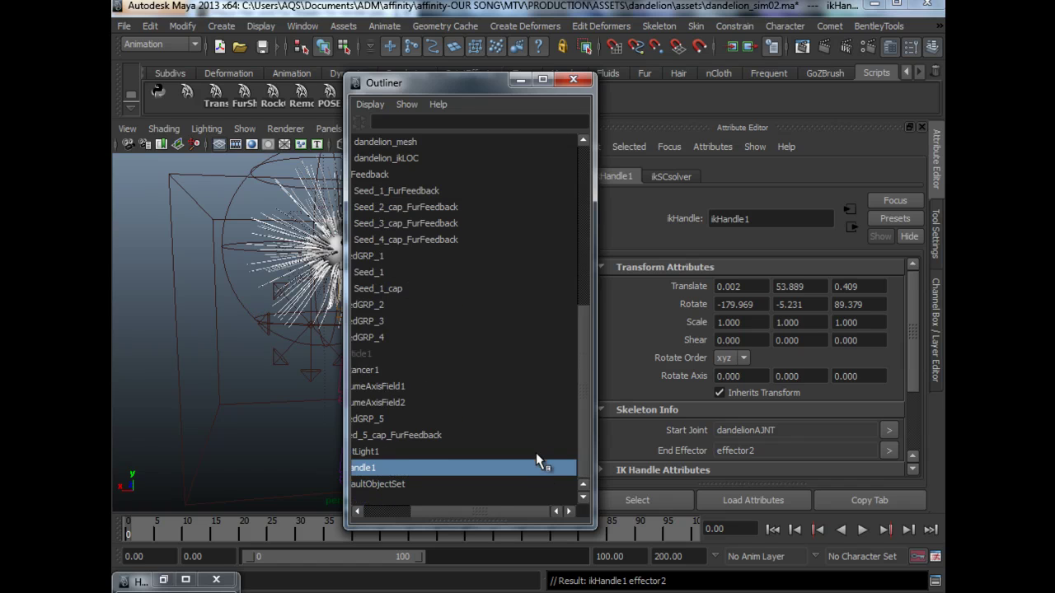
drag(502, 510, 307, 503)
middle_drag(402, 467, 403, 223)
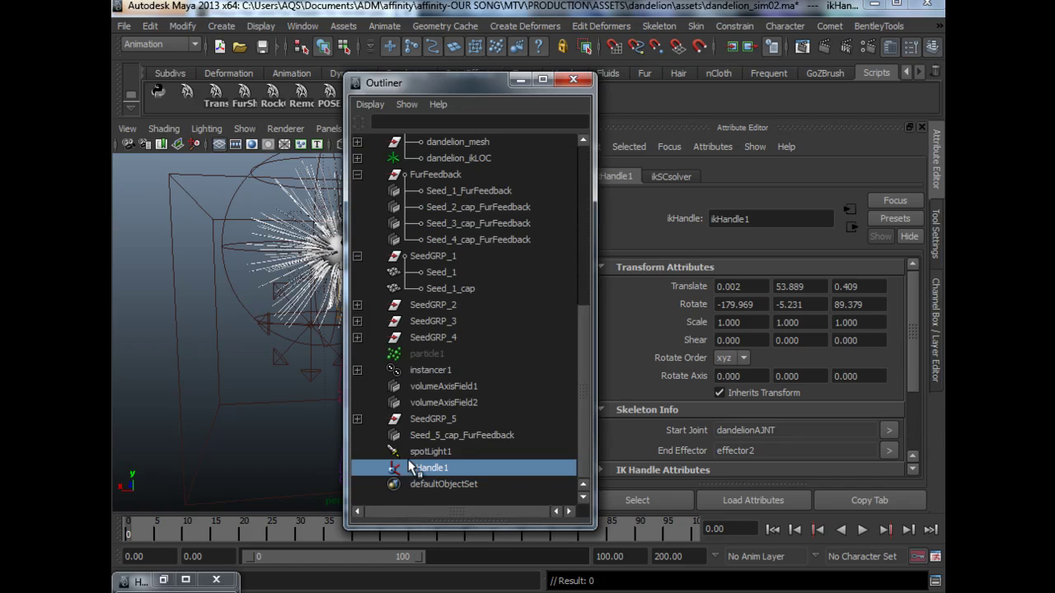
drag(399, 88, 672, 98)
key(f)
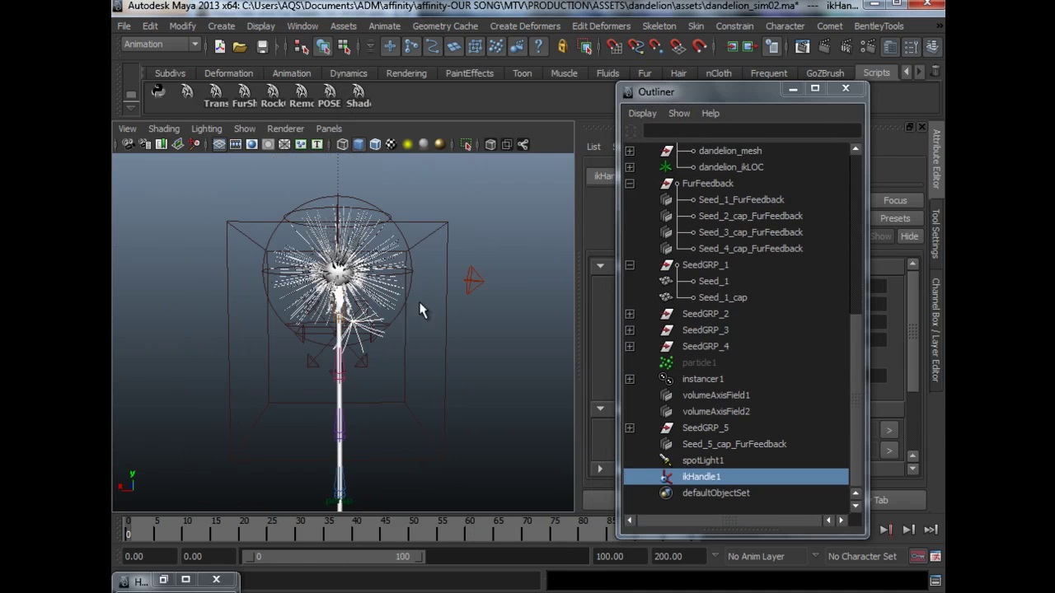
- Try bending the dandelion stem by moving ikHandle1, and undo the move
mouse_move(333, 257)
mouse_down()
mouse_move(338, 280)
mouse_move(305, 267)
mouse_move(329, 285)
mouse_move(334, 270)
mouse_up()
alt+drag(346, 280, 404, 284)
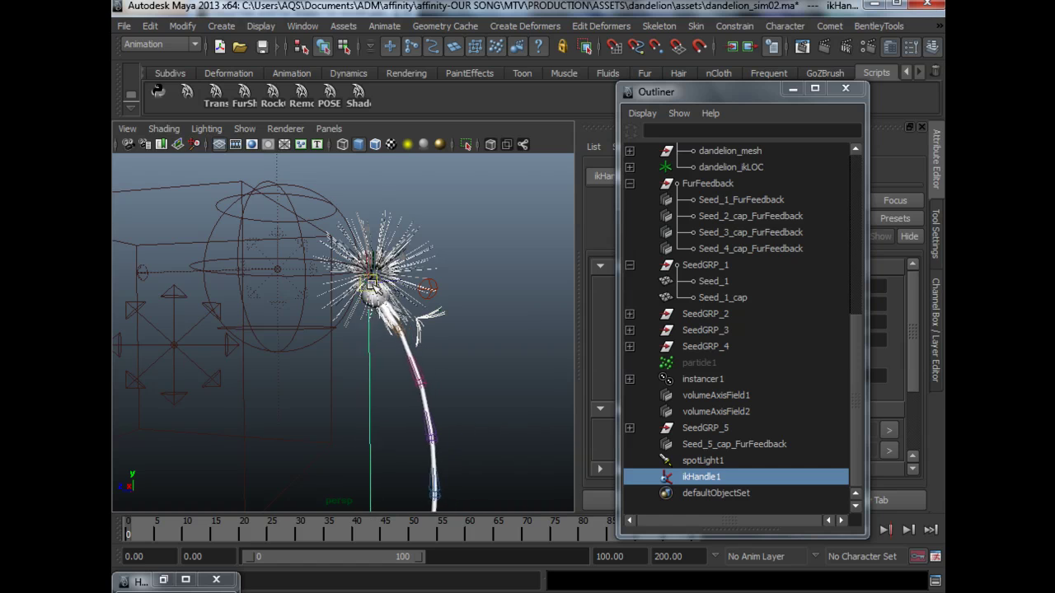
mouse_move(353, 277)
mouse_down()
mouse_move(356, 269)
mouse_move(368, 280)
mouse_up()
key(ctrl+z)
- Move ikHandle1 to tilt the dandelion head to one side and inspect the bent stem
alt+middle_drag(476, 419, 465, 378)
alt+drag(419, 430, 353, 422)
alt+middle_drag(370, 272, 391, 382)
alt+right_drag(391, 382, 431, 336)
alt+middle_drag(398, 336, 363, 413)
alt+right_drag(363, 412, 442, 429)
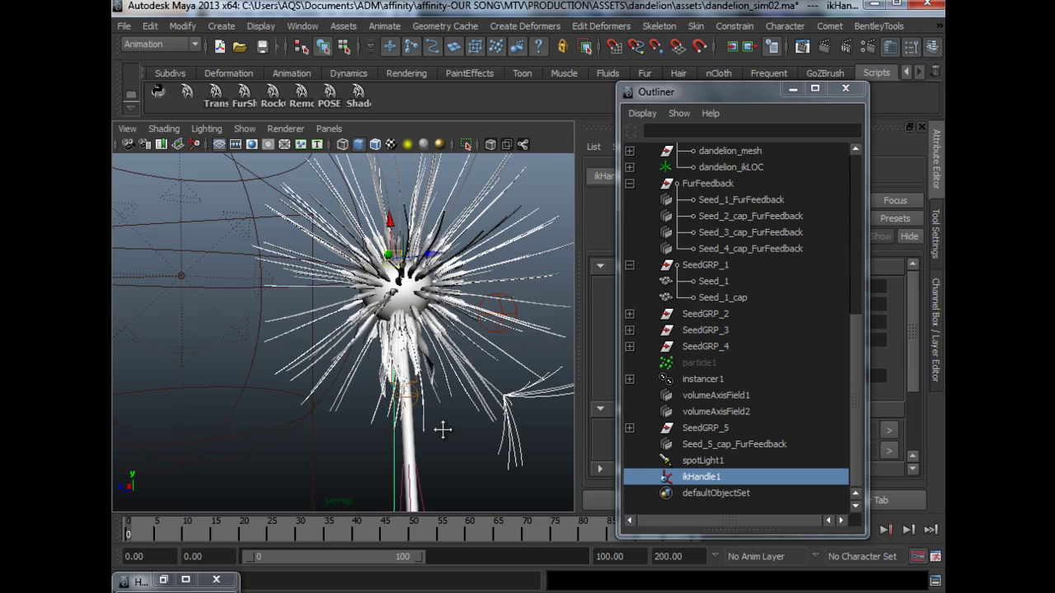
alt+middle_drag(443, 429, 434, 425)
alt+right_drag(433, 424, 394, 387)
alt+drag(429, 371, 437, 346)
mouse_move(384, 262)
mouse_down()
mouse_move(409, 286)
mouse_move(351, 269)
mouse_move(391, 285)
mouse_move(369, 268)
mouse_move(383, 262)
mouse_up()
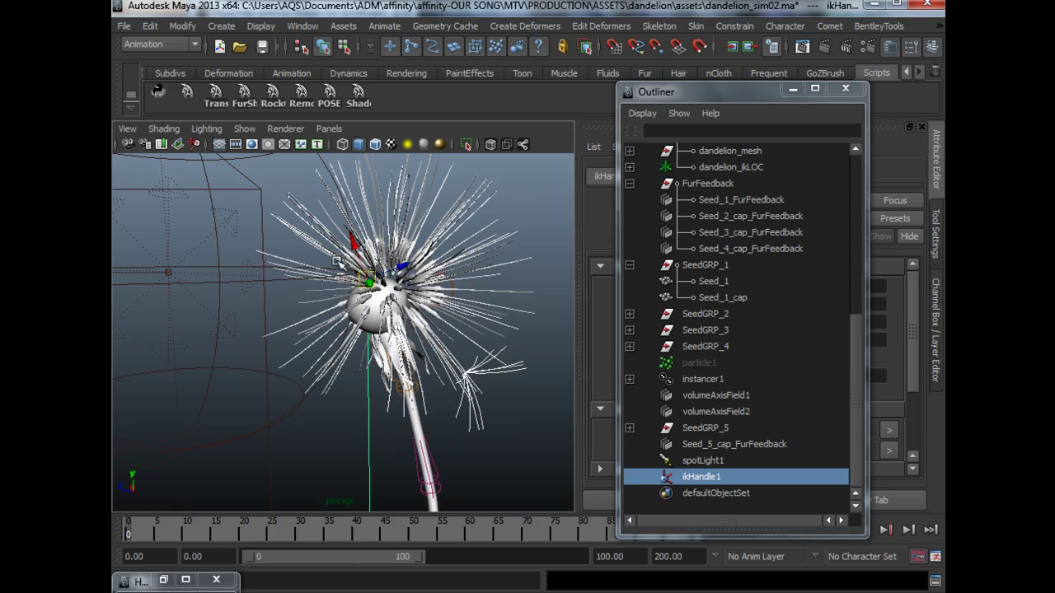
alt+right_drag(357, 332, 327, 321)
alt+middle_drag(371, 344, 347, 335)
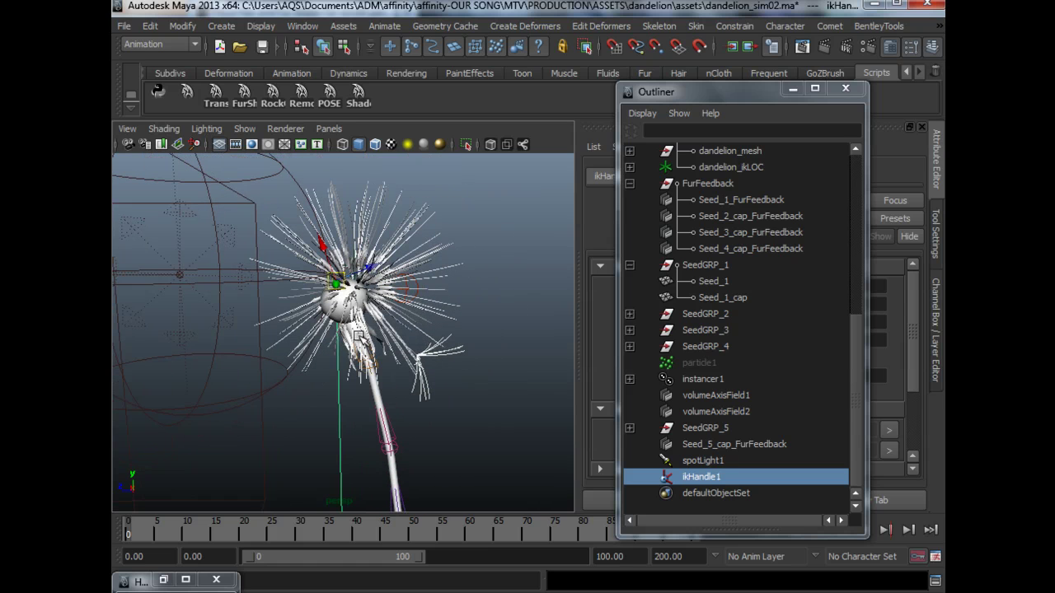
alt+drag(400, 338, 384, 226)
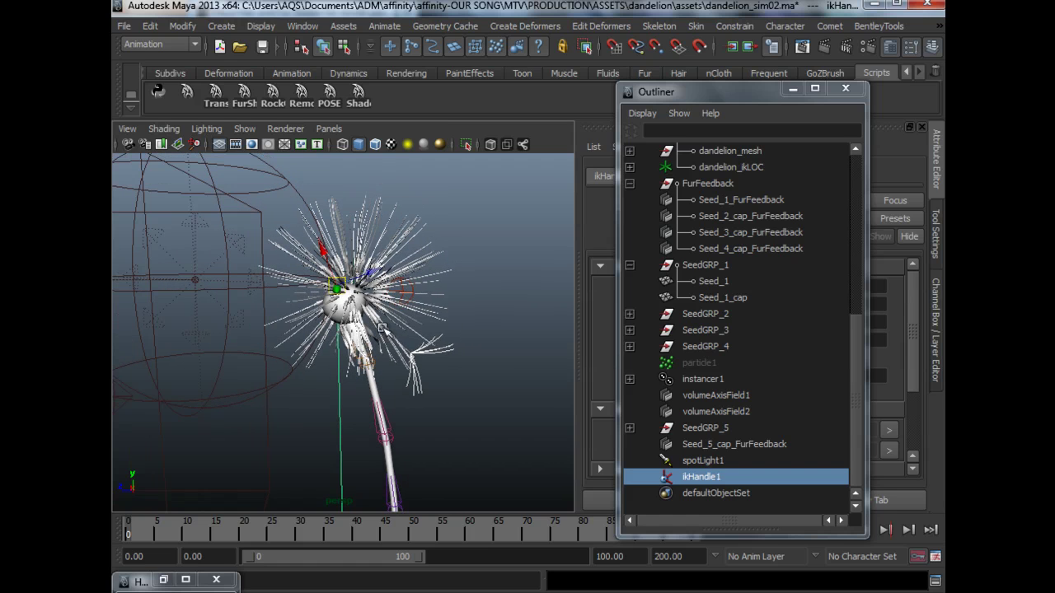